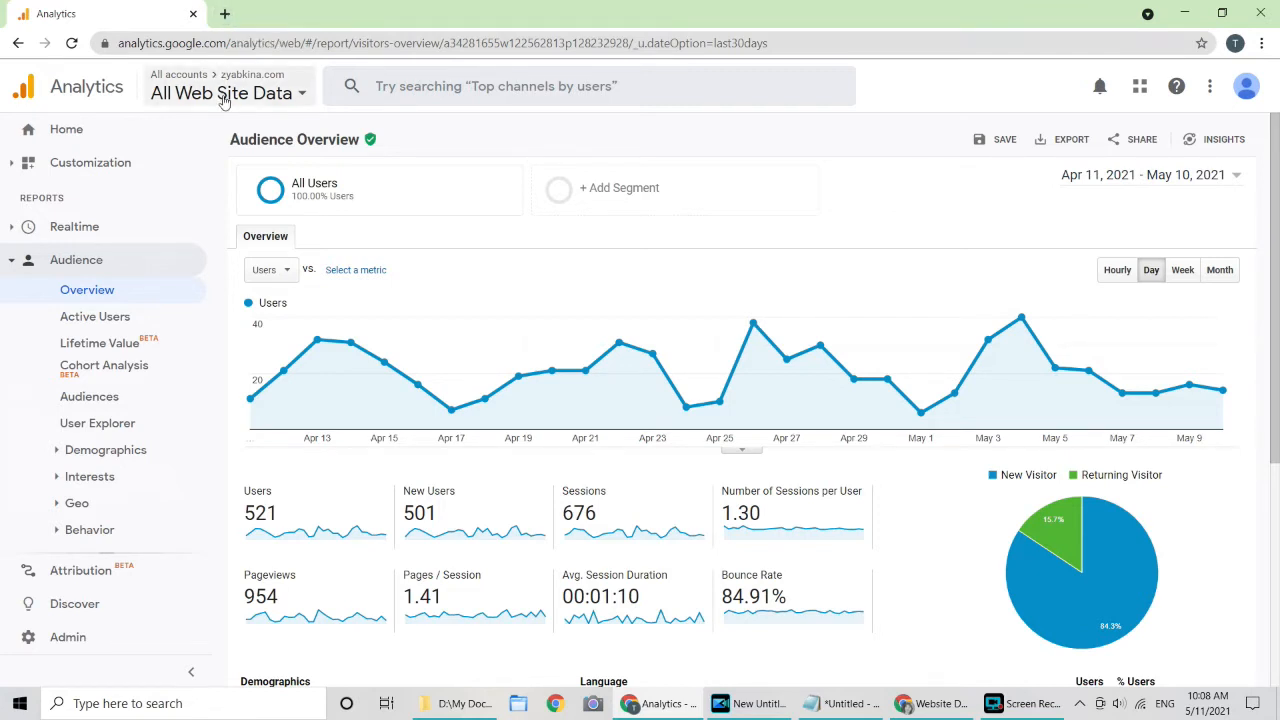
Step: Open a new blank browser tab beside the Analytics Audience Overview report
left_click(226, 14)
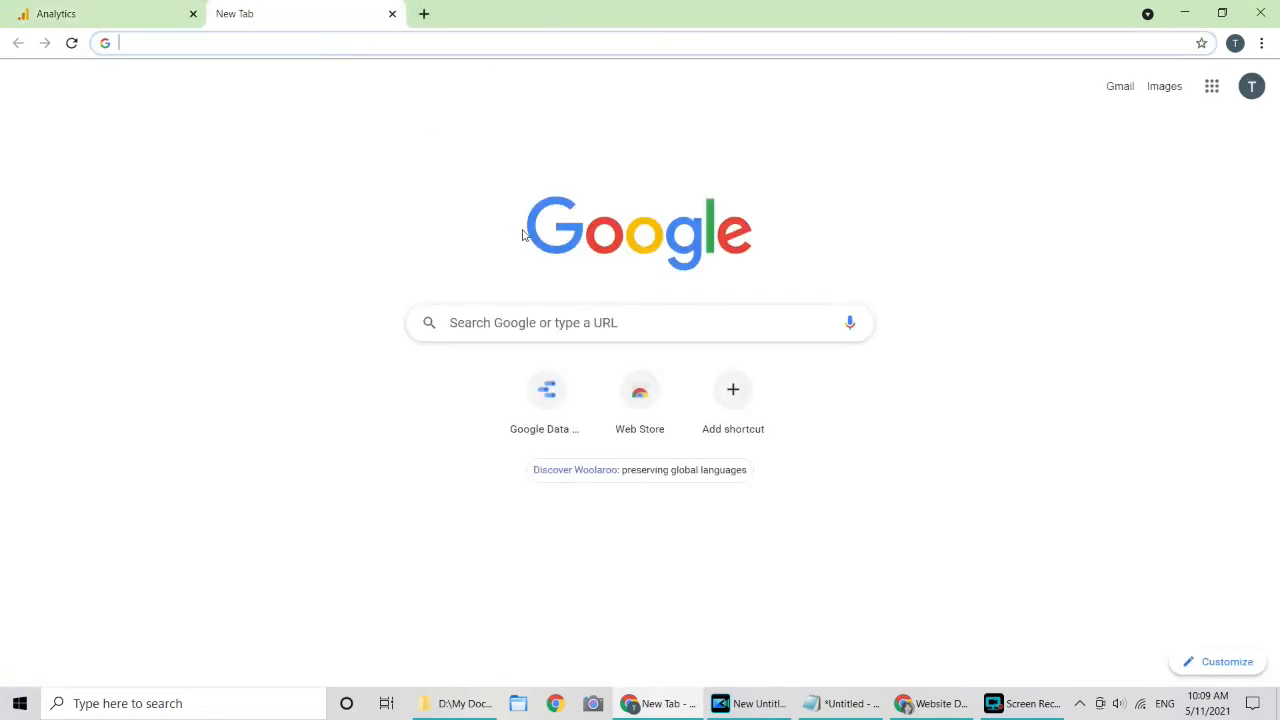
Step: Go to datastudio.google.com and start a new Blank Report
type("data")
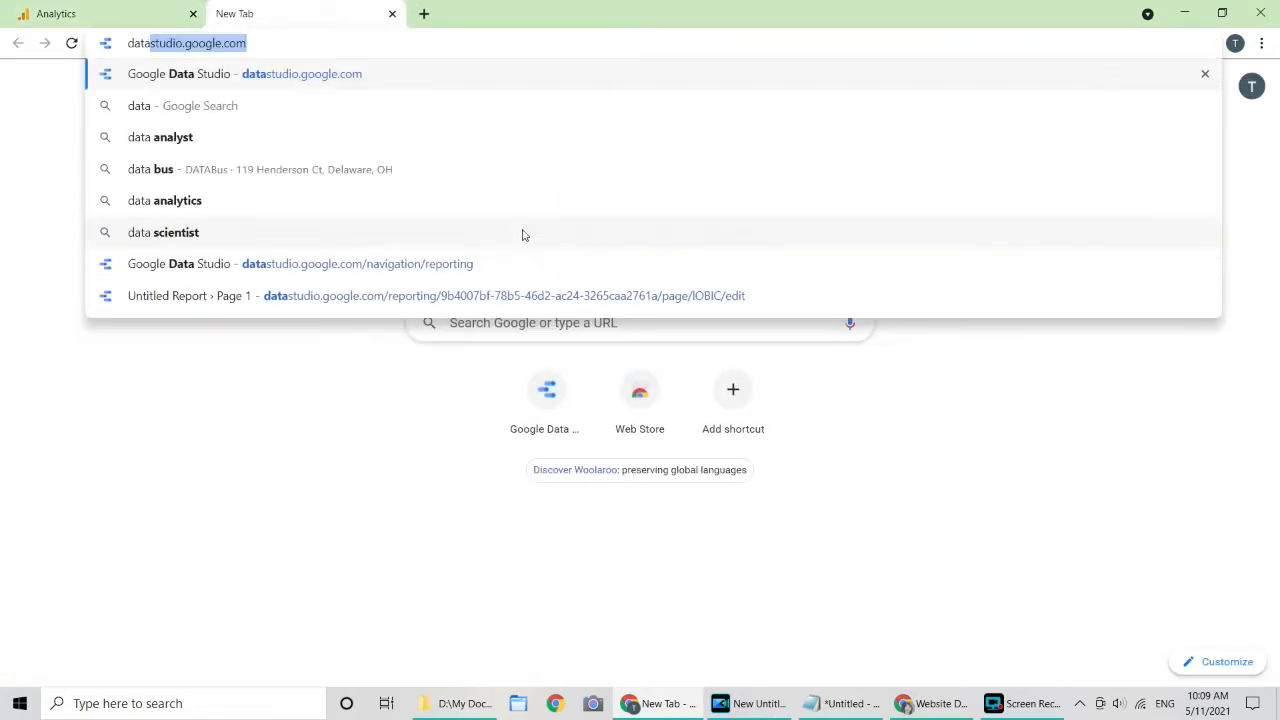
key("Right")
key("Return")
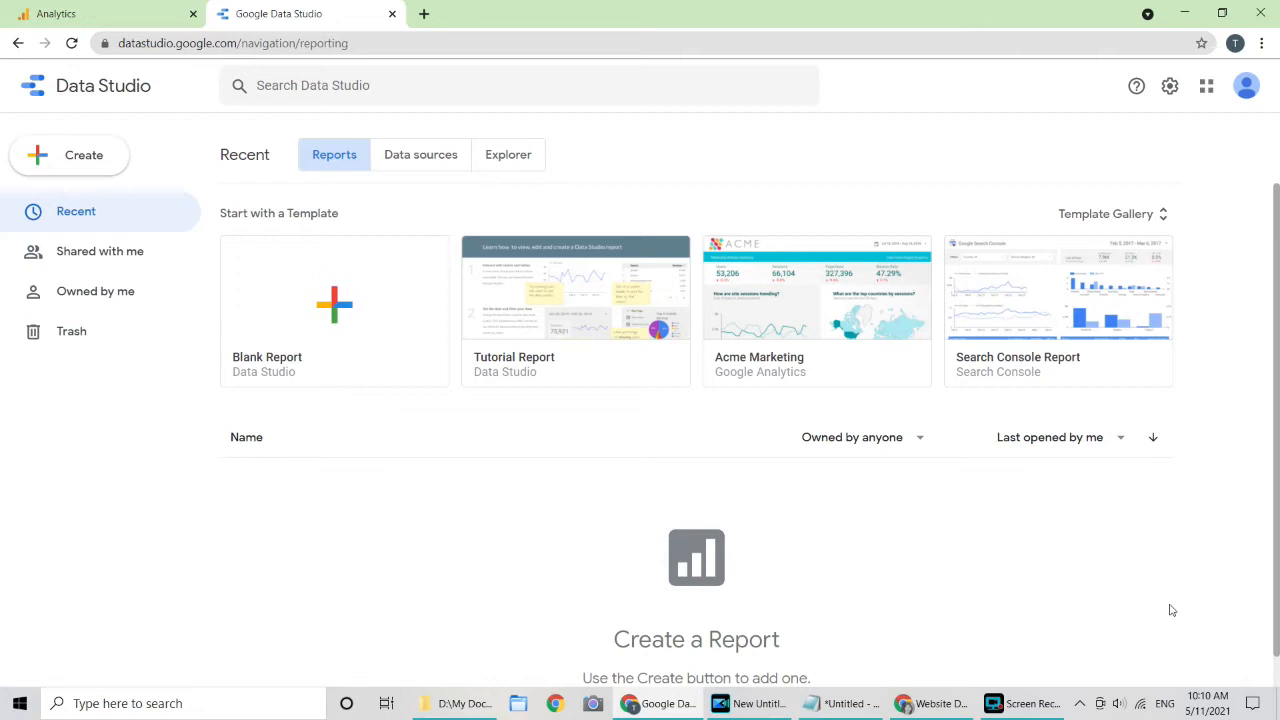
left_click(345, 323)
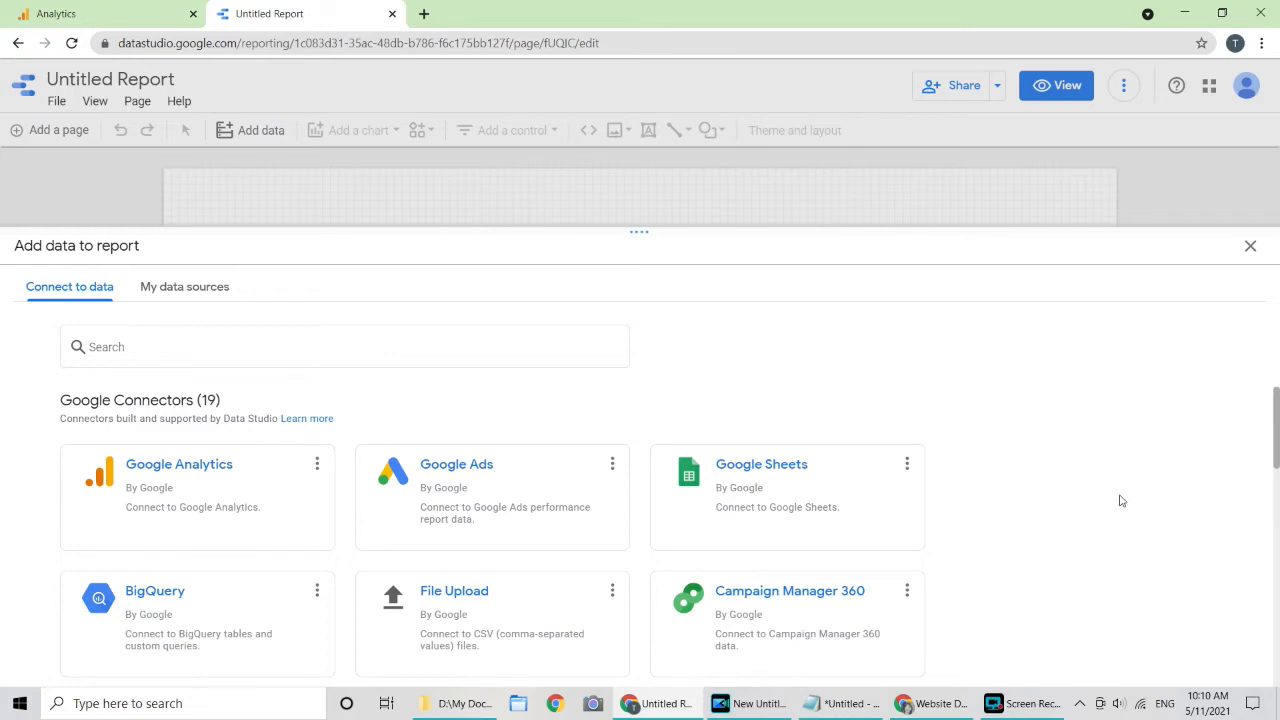
Step: Scroll through the Add data to report connector list to find Google Analytics
scroll(1121, 500, "down", 15)
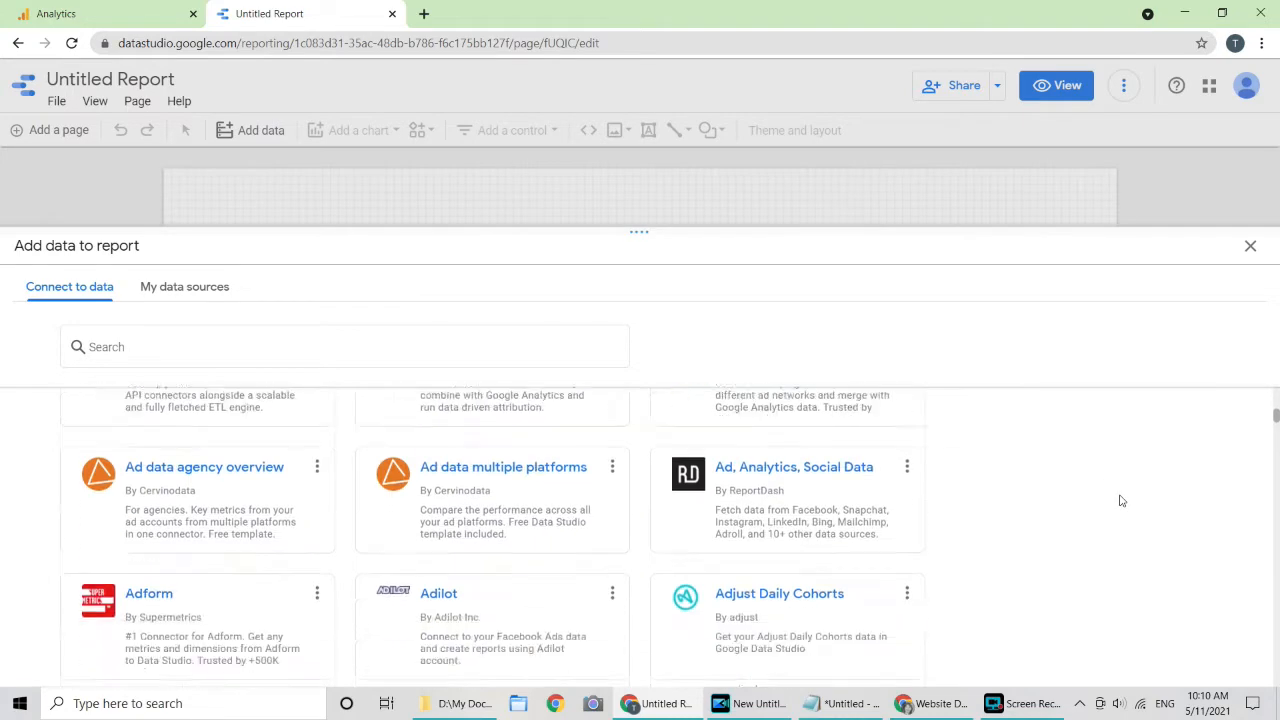
scroll(1121, 500, "down", 20)
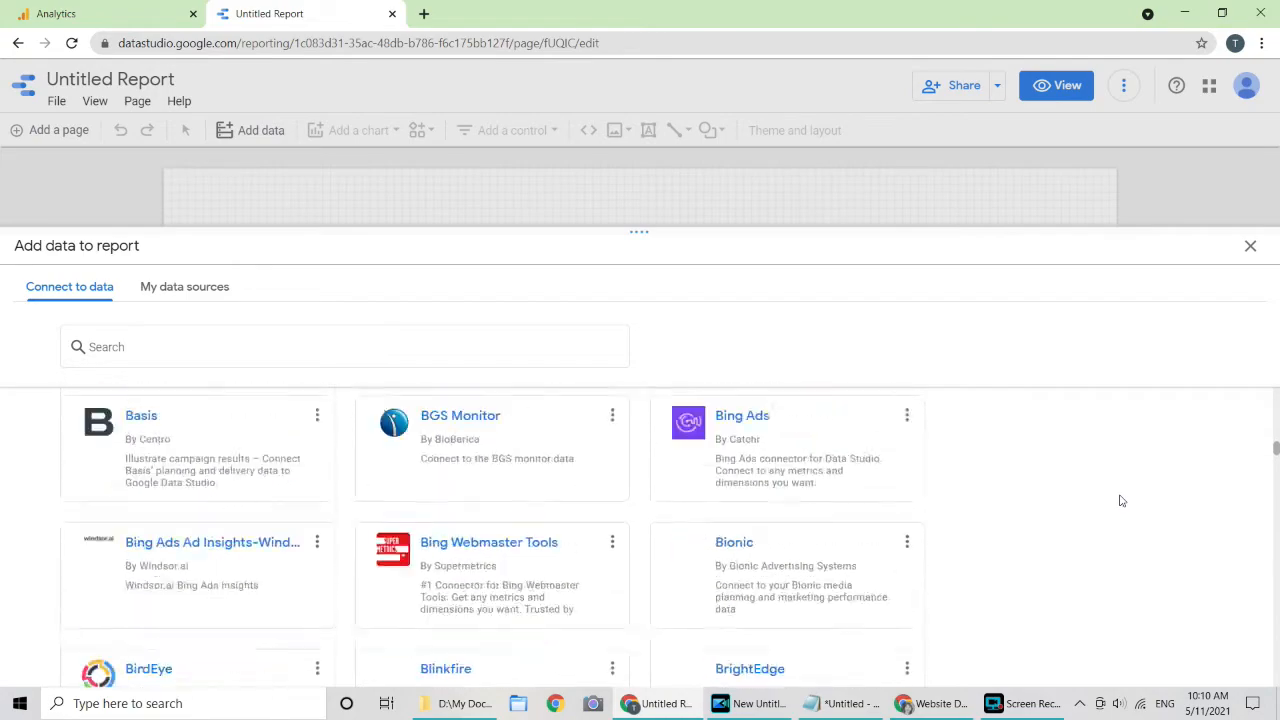
scroll(1121, 500, "down", 20)
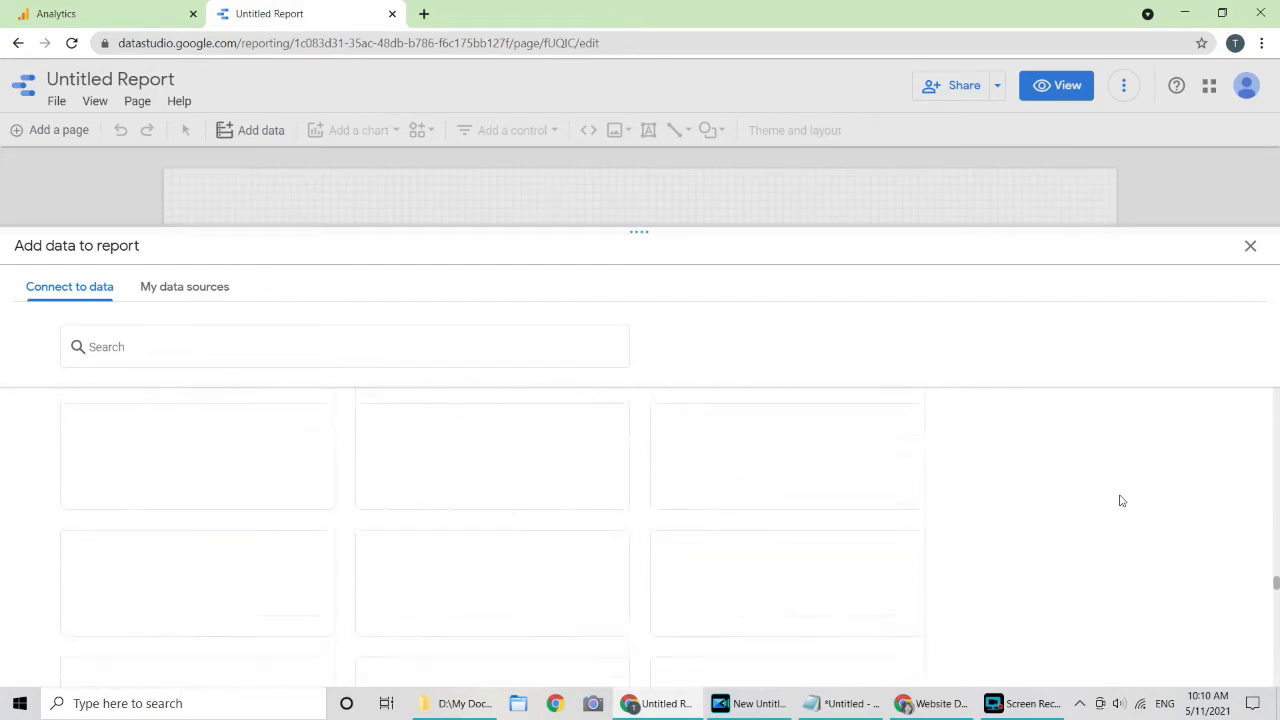
scroll(1121, 500, "up", 20)
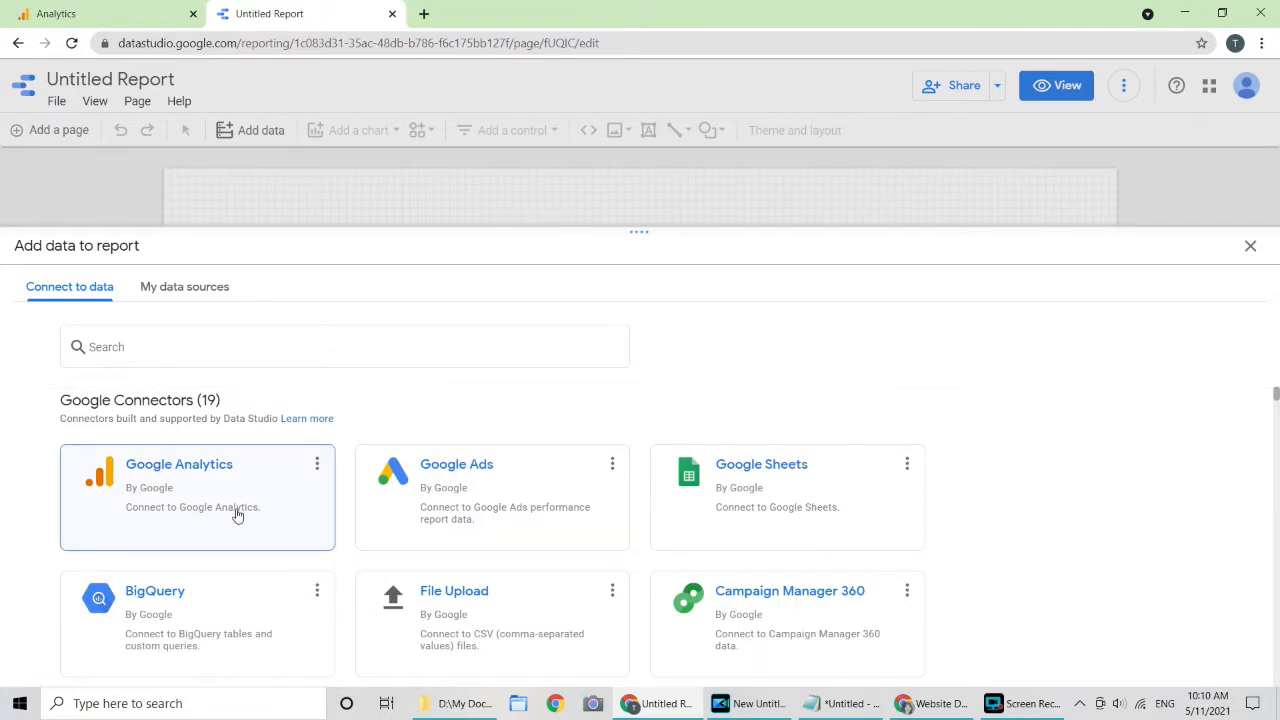
Step: Connect the Google Analytics All Web Site Data view and add it to the report
left_click(237, 515)
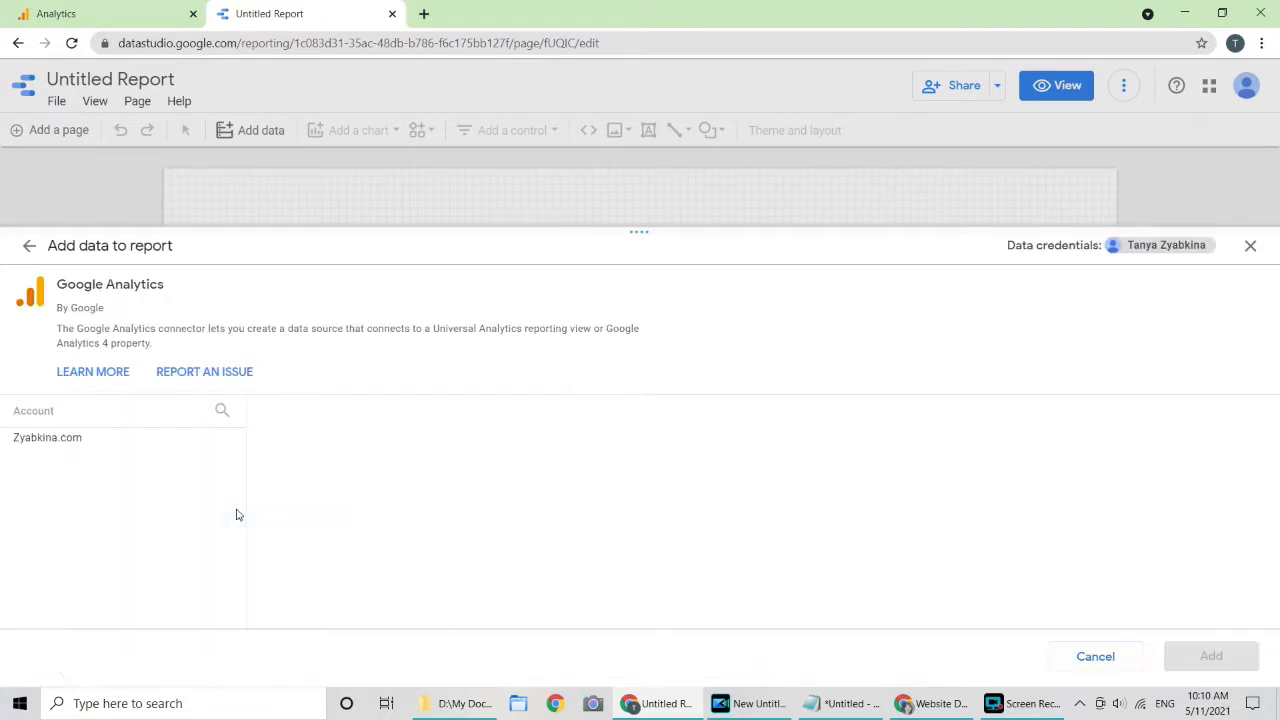
left_click(157, 440)
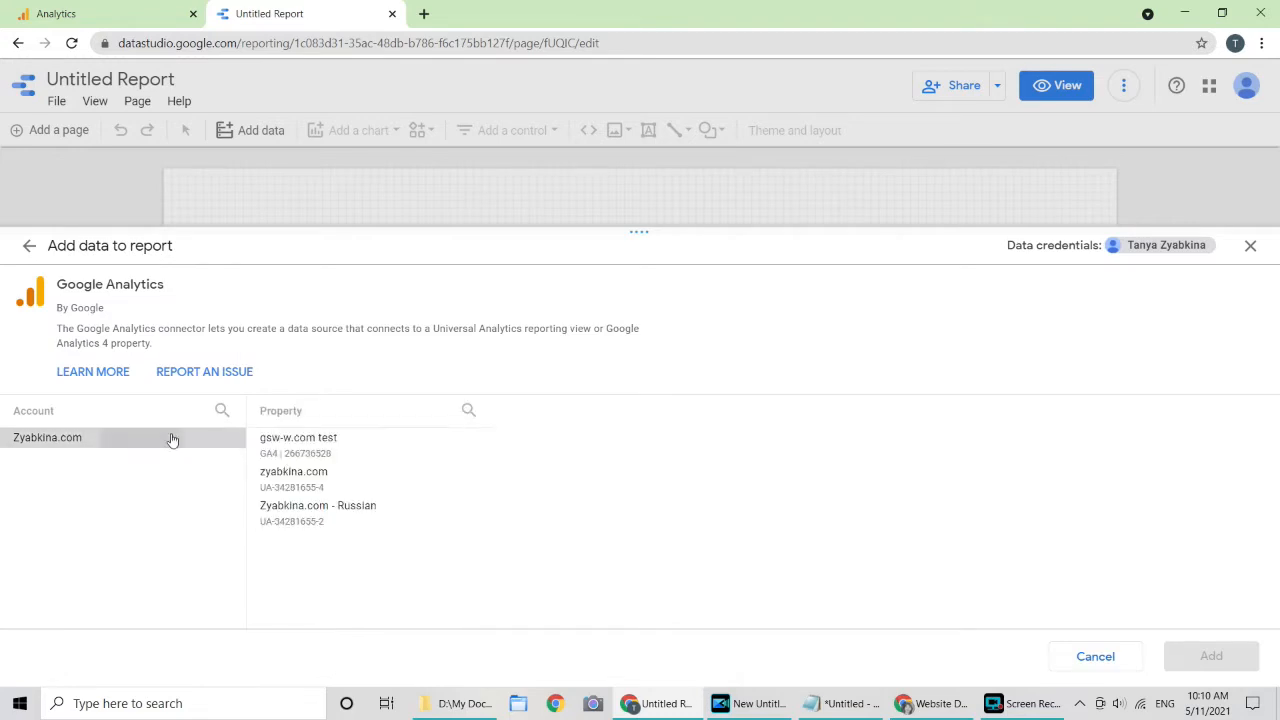
left_click(351, 479)
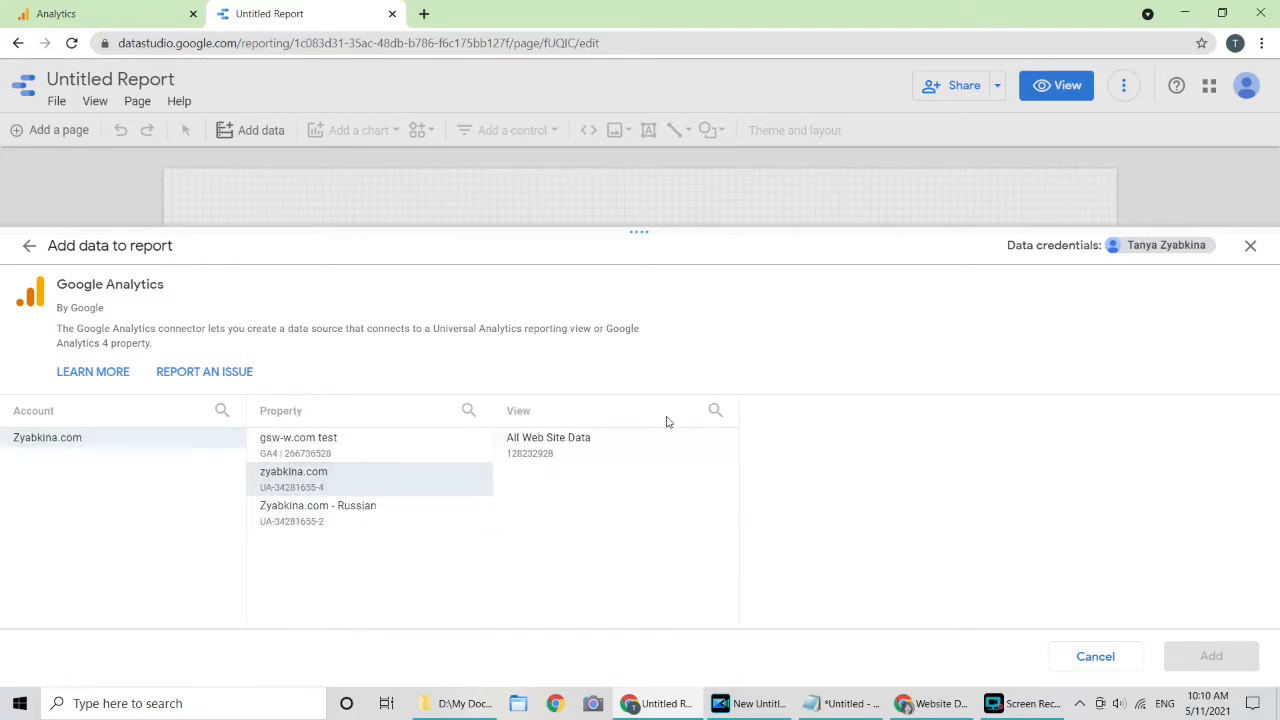
left_click(650, 454)
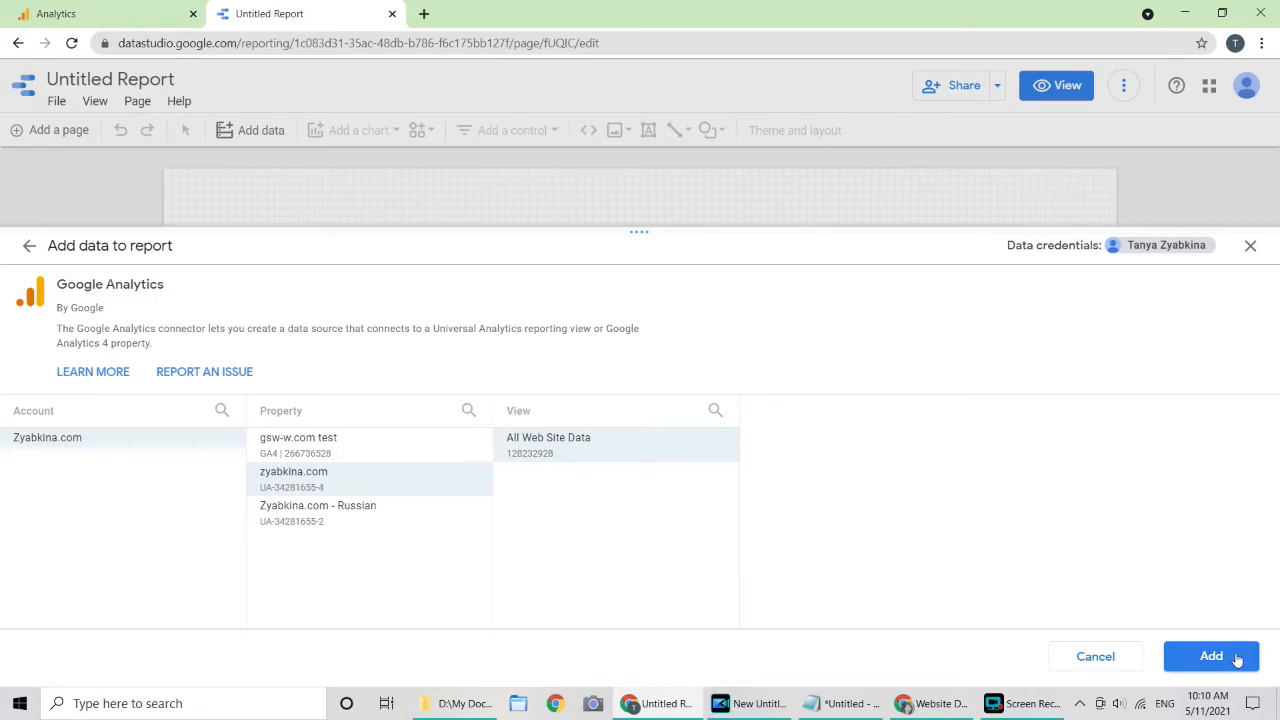
left_click(1211, 656)
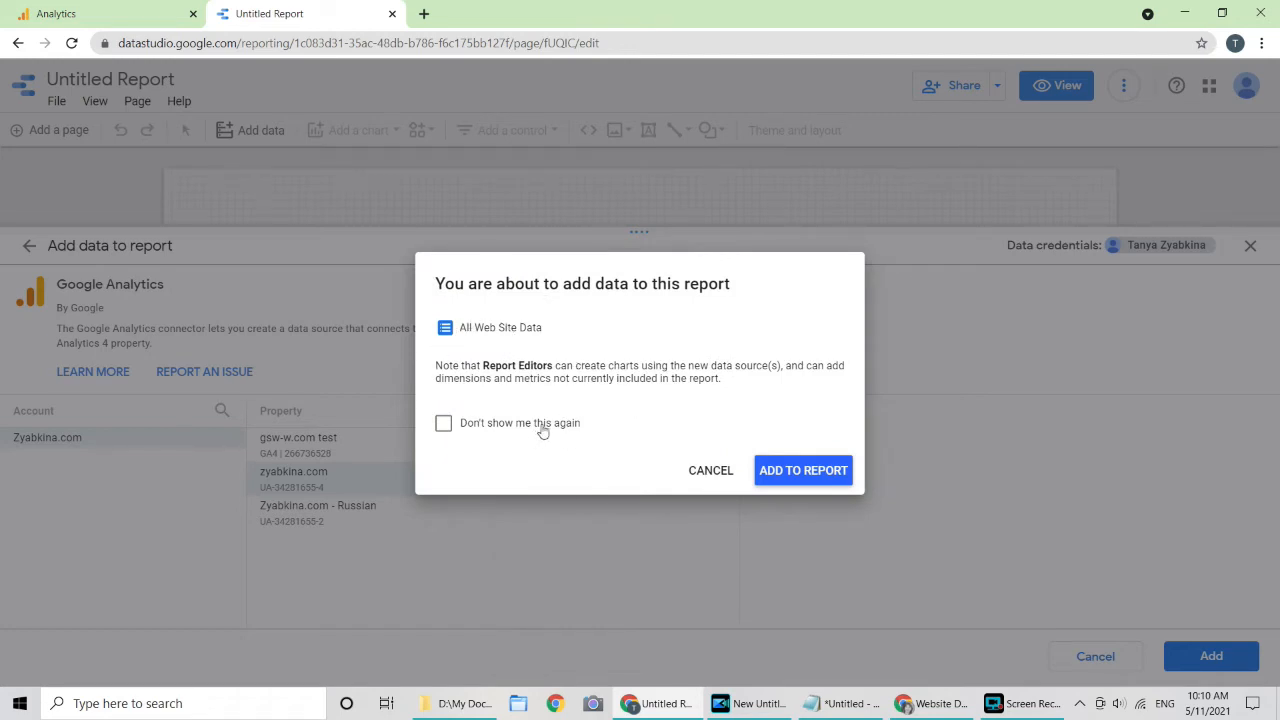
left_click(805, 472)
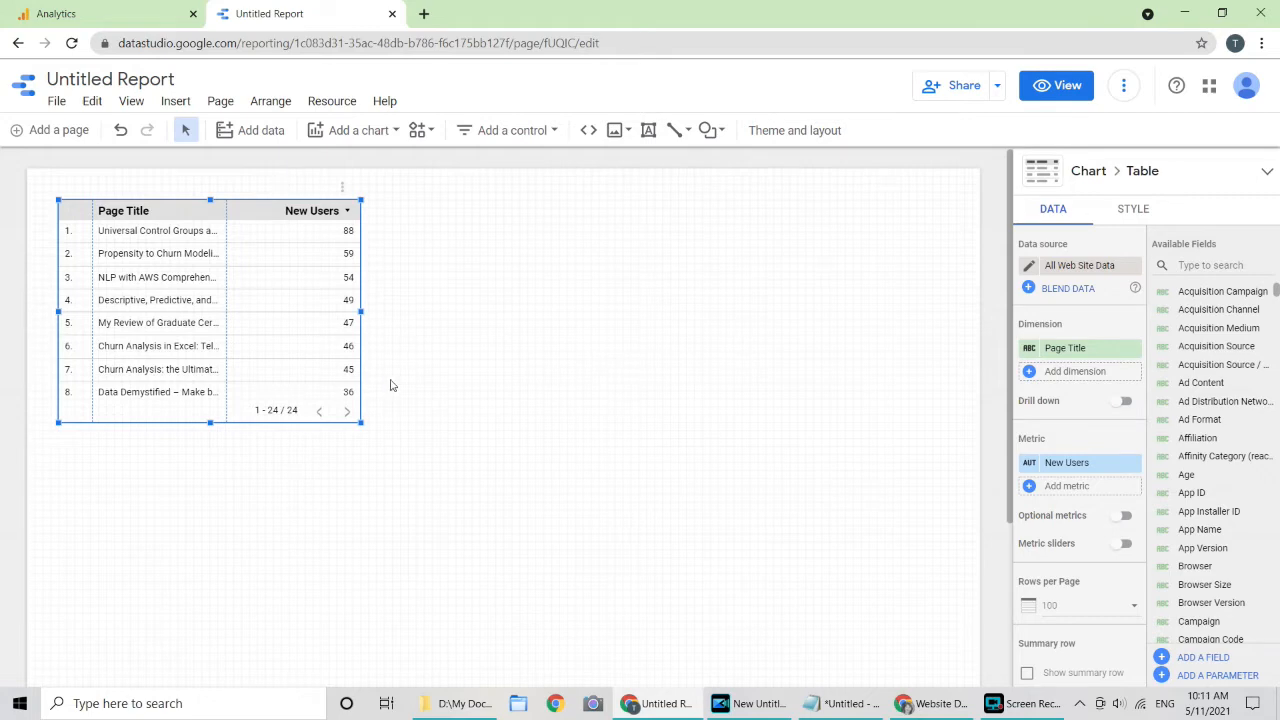
Step: Widen the table and its Page Title column, then open Report settings
left_click_drag(360, 313, 594, 308)
left_click_drag(354, 209, 472, 212)
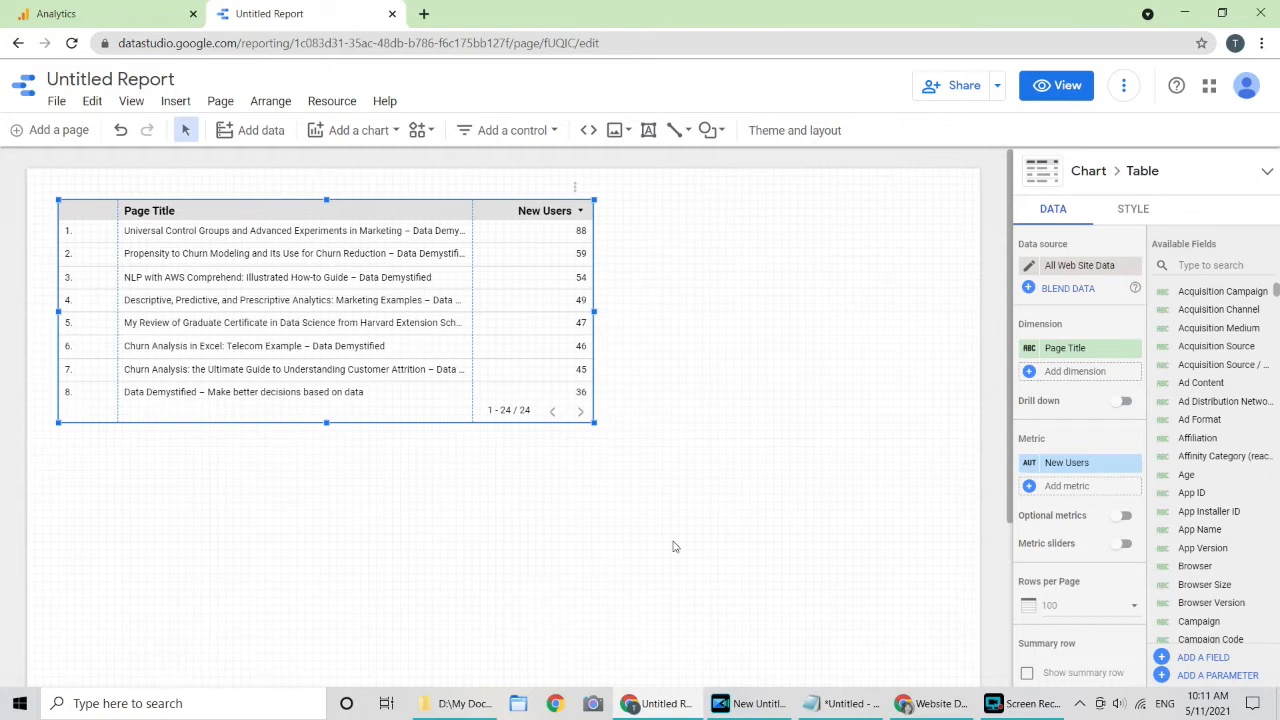
right_click(736, 321)
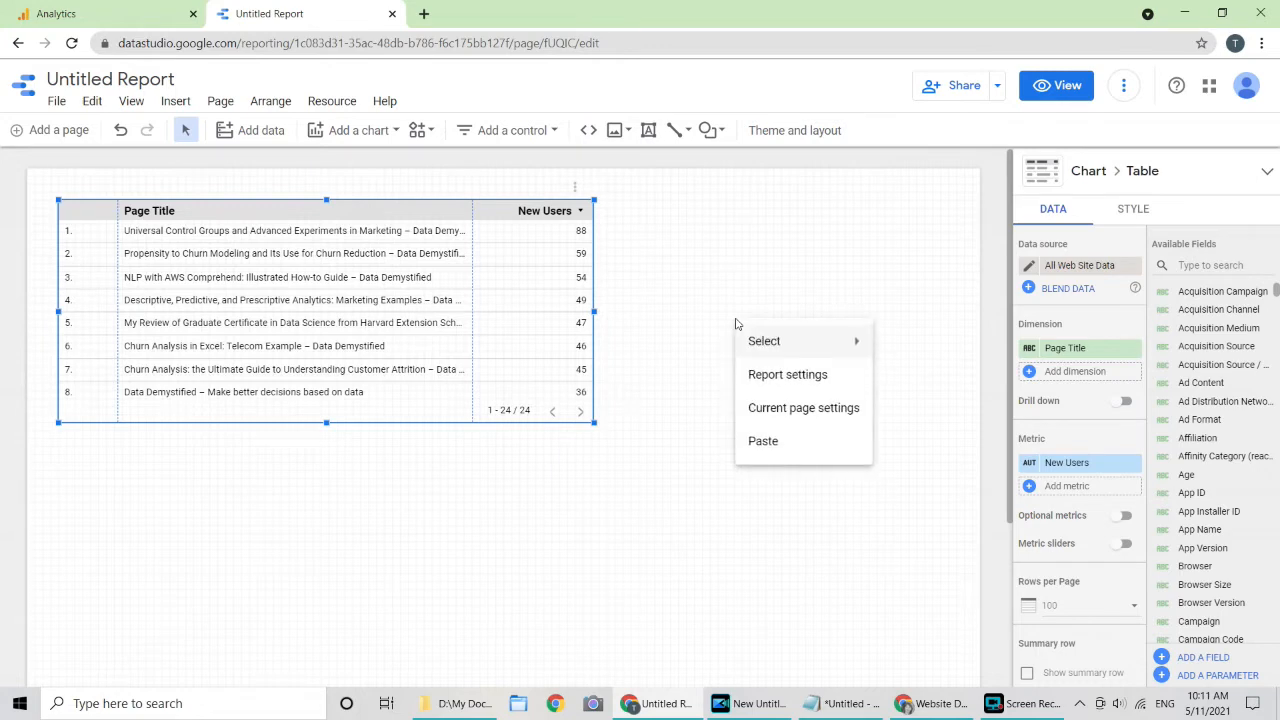
left_click(800, 378)
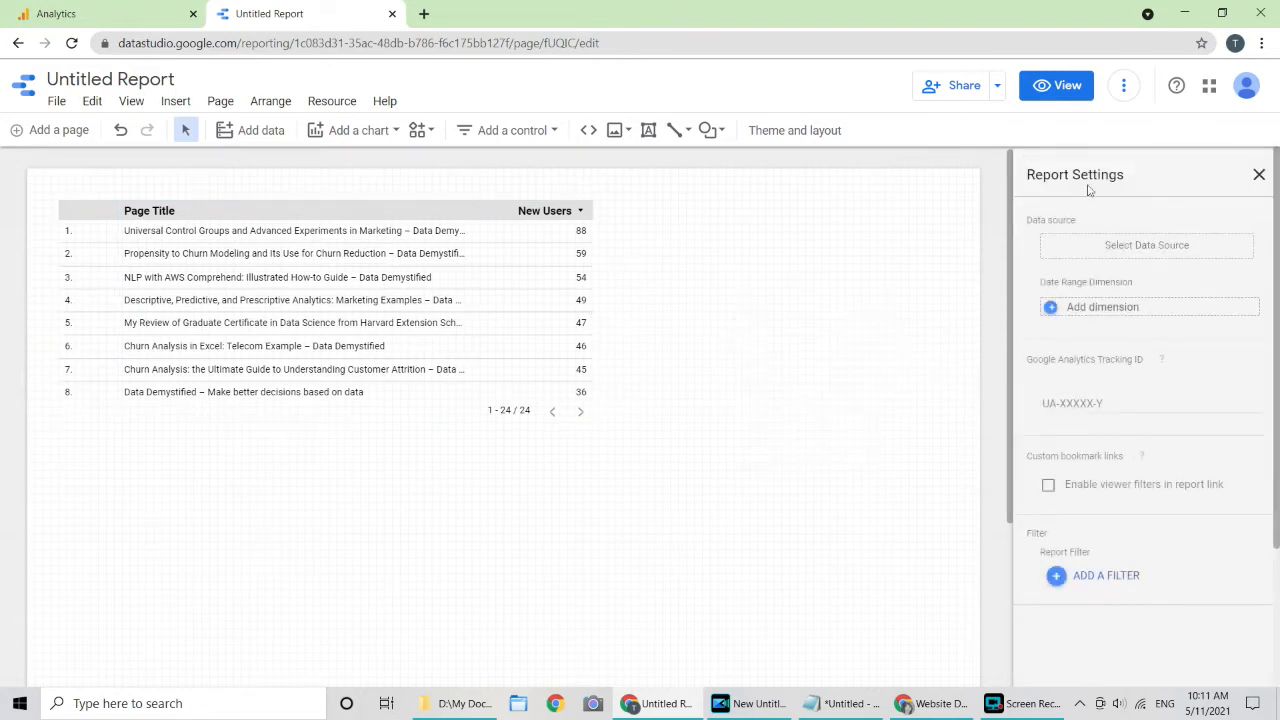
Step: Set All Web Site Data as the report's default data source
left_click(1152, 258)
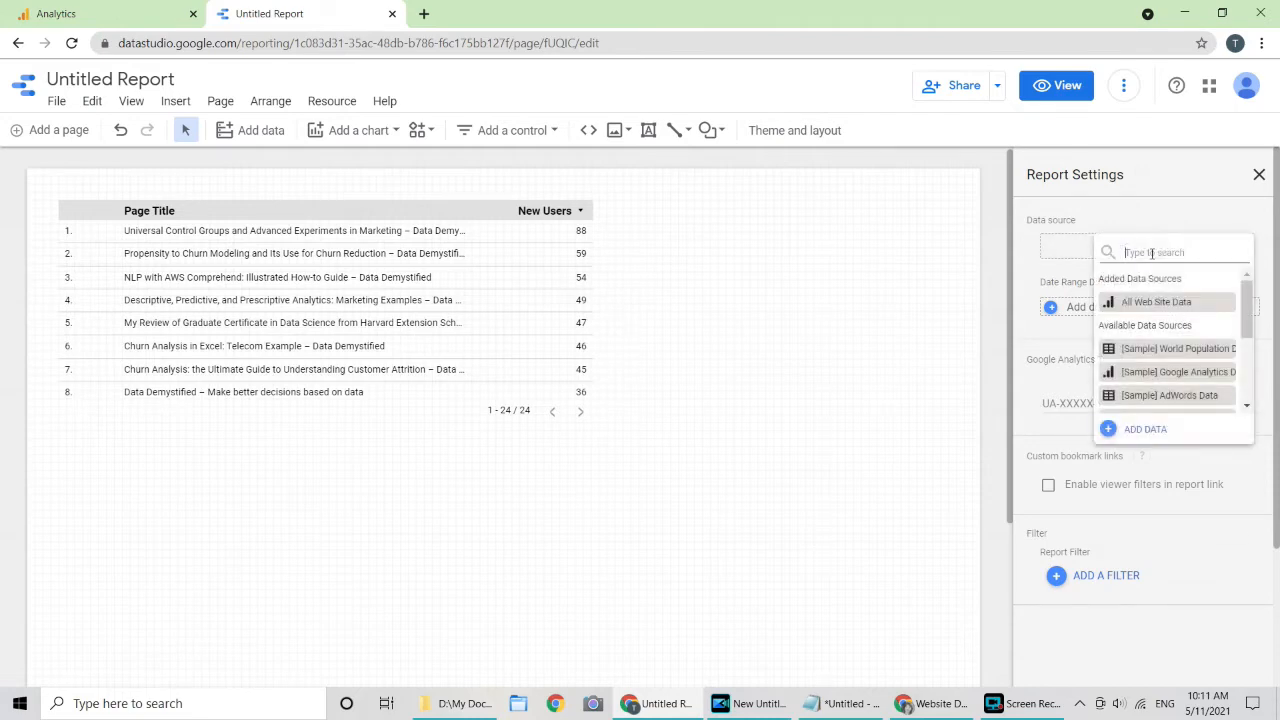
left_click(1170, 310)
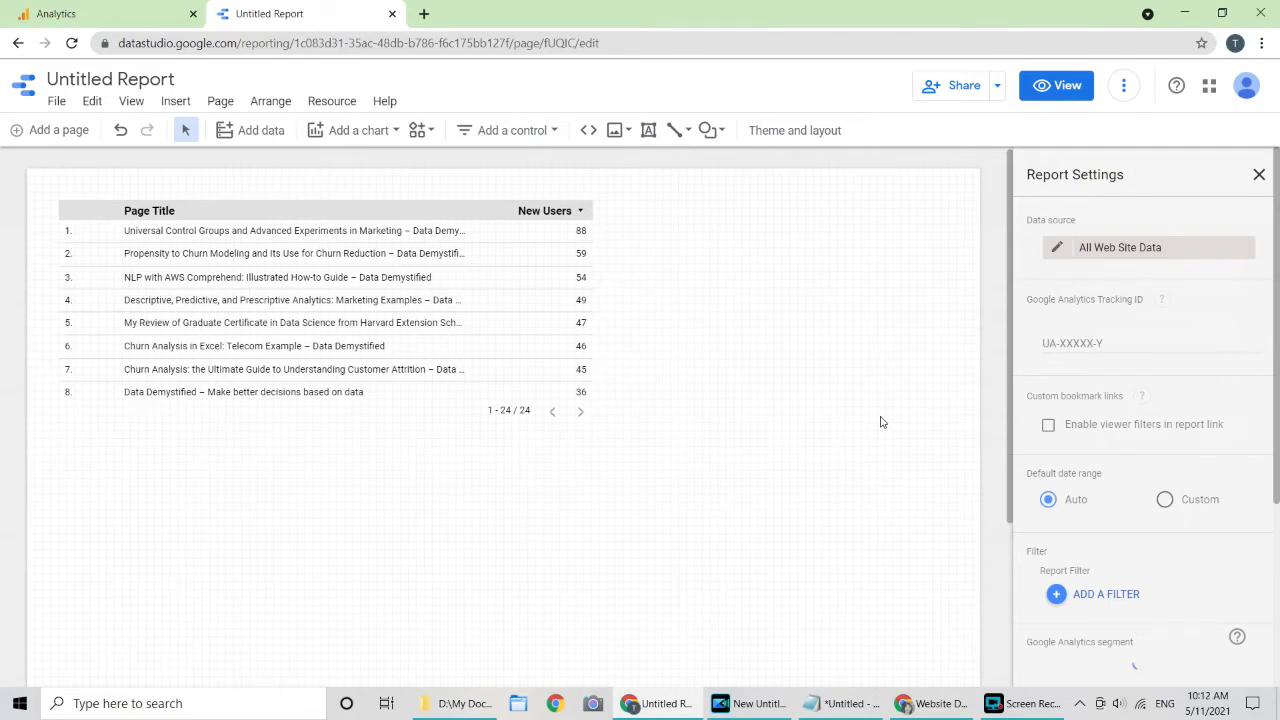
scroll(1190, 570, "down", 3)
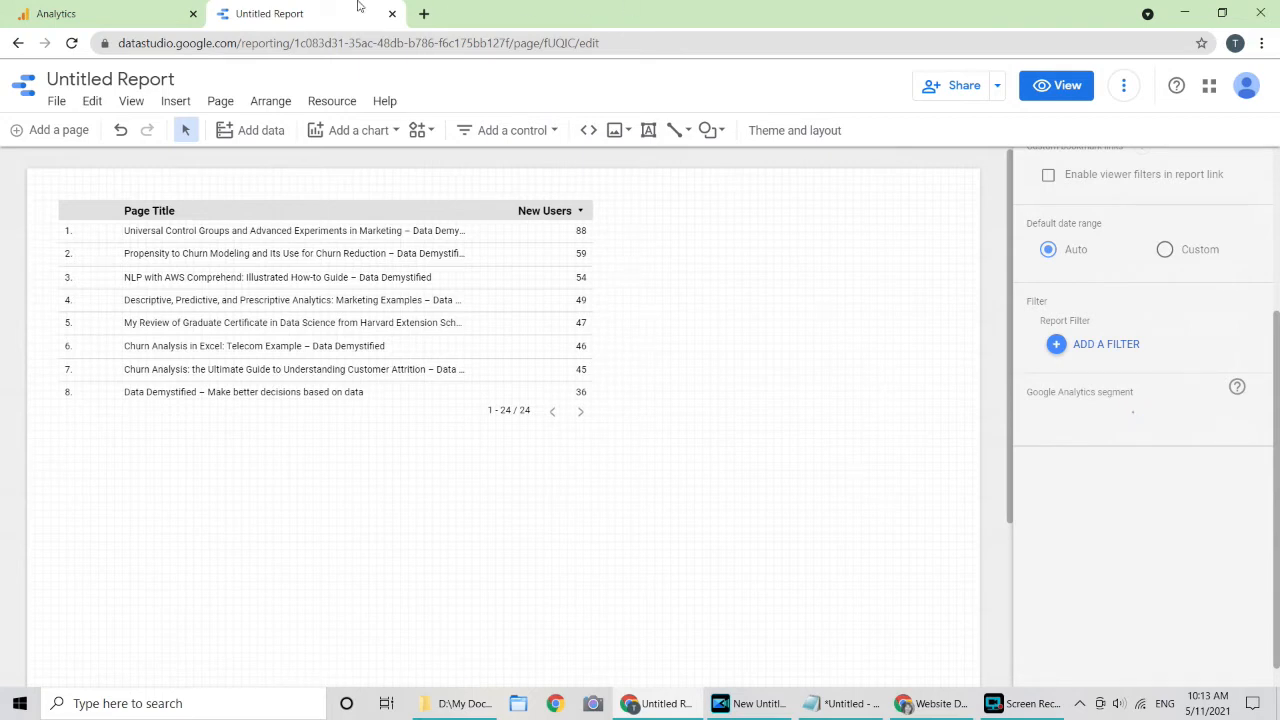
left_click(118, 7)
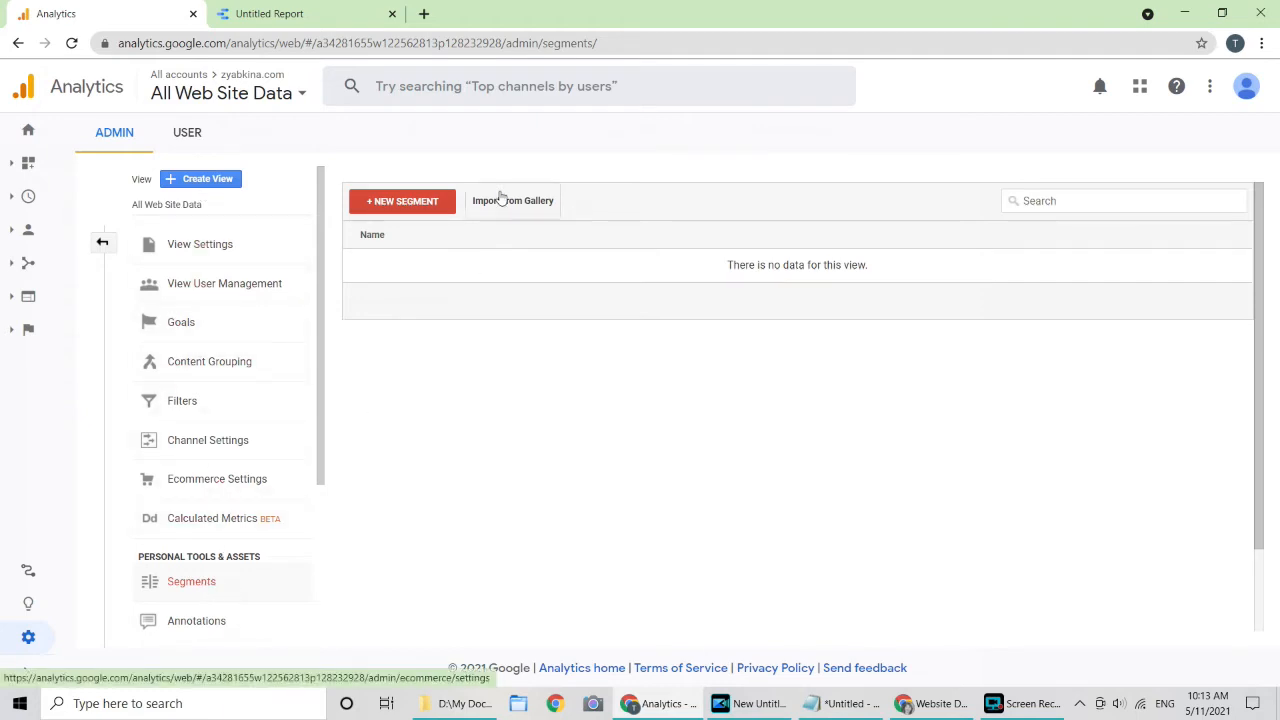
left_click(300, 13)
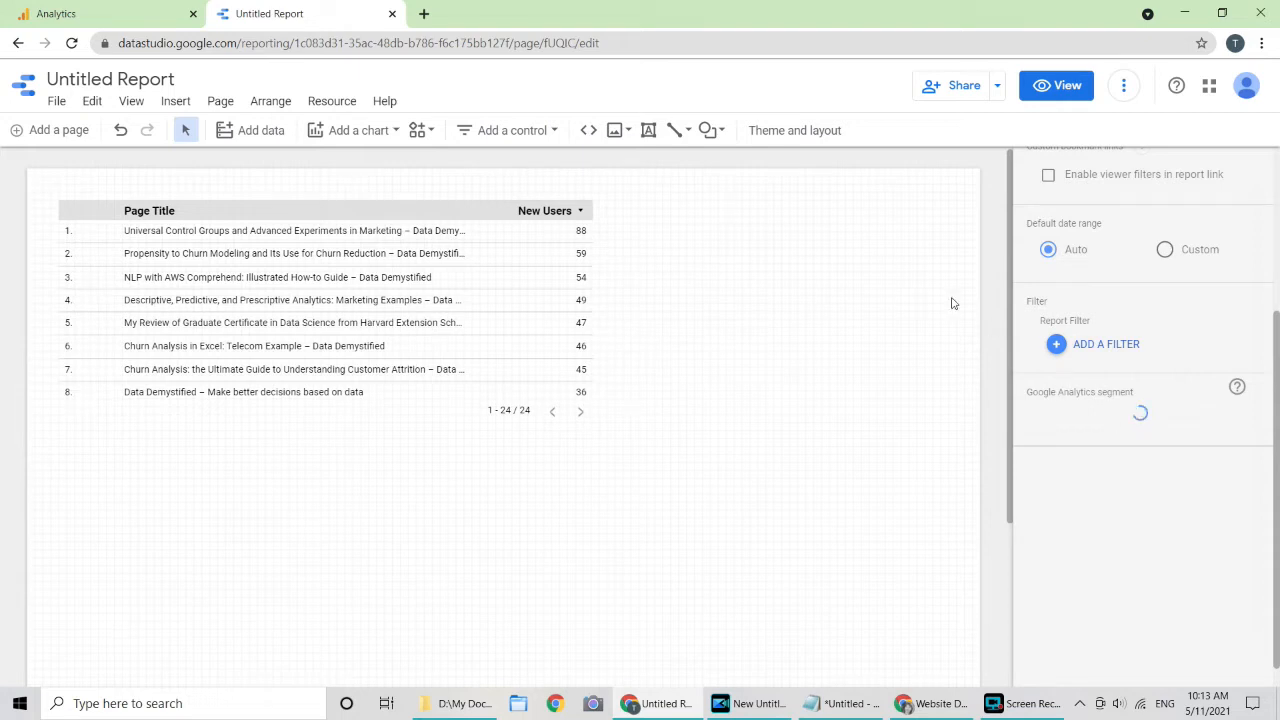
Step: Add a blank Page 2 through Current page settings, then switch back to Page 1
right_click(803, 328)
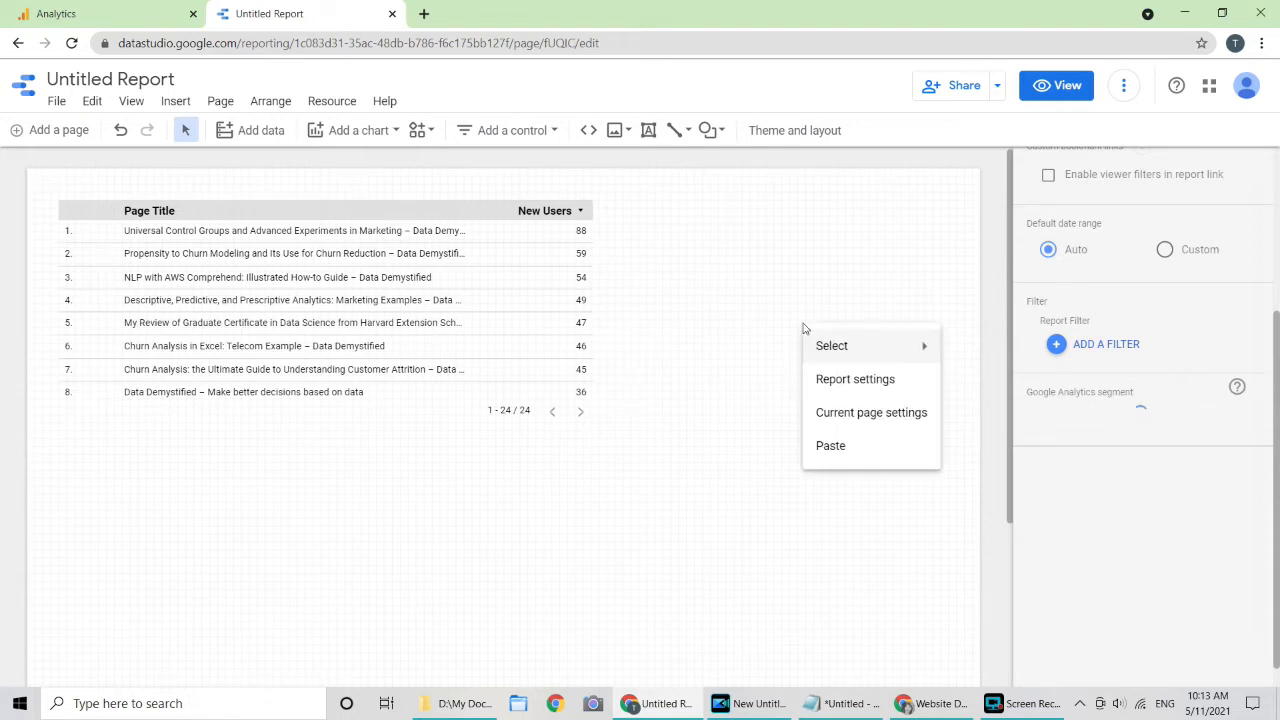
left_click(895, 420)
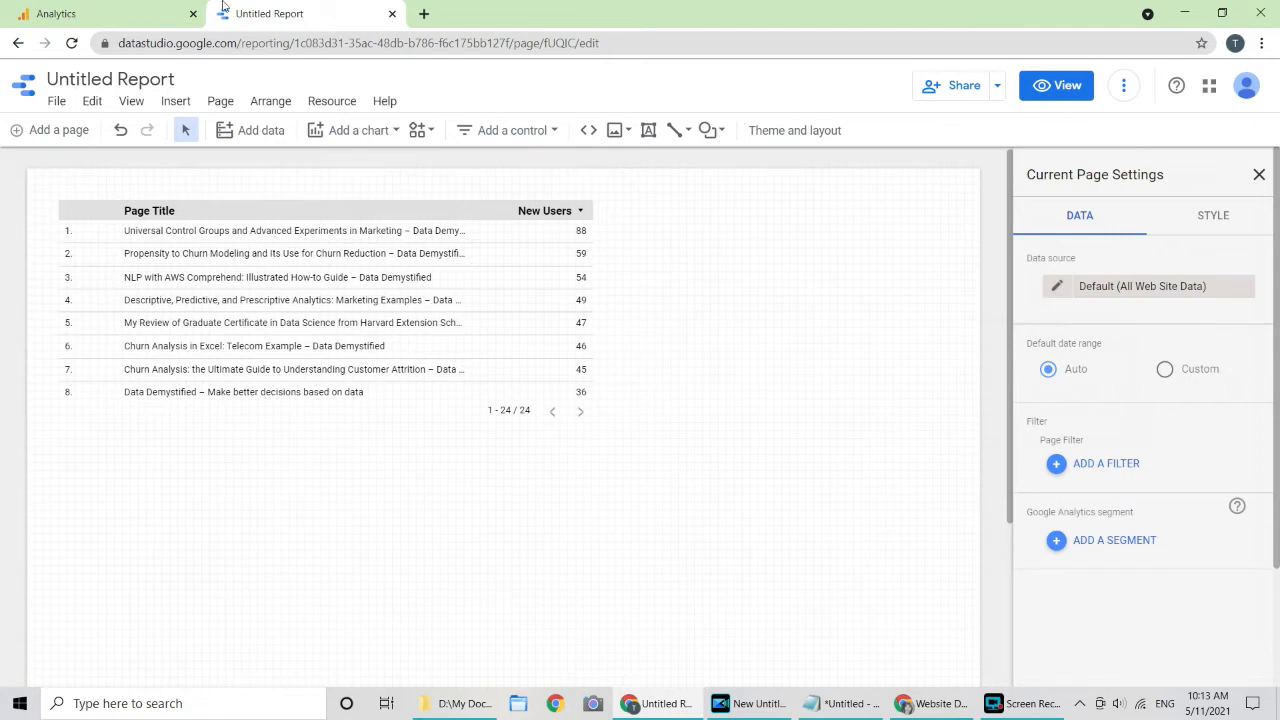
left_click(60, 132)
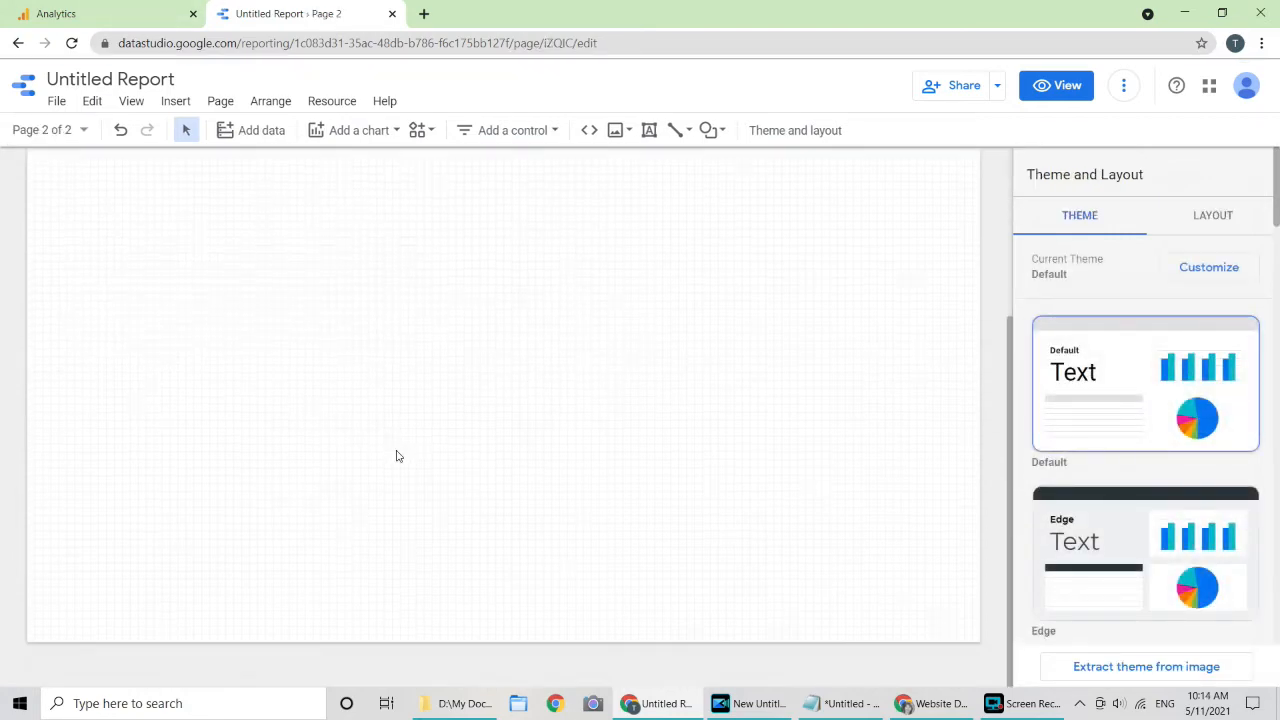
left_click(43, 130)
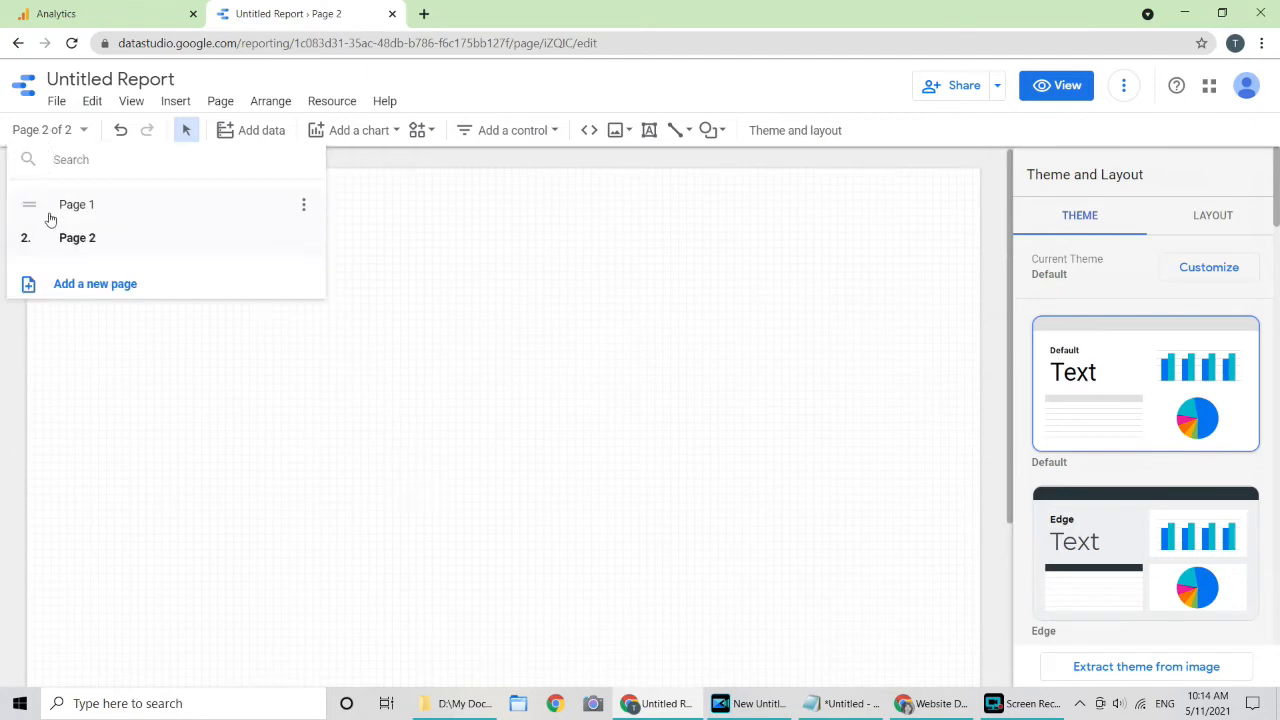
left_click(46, 212)
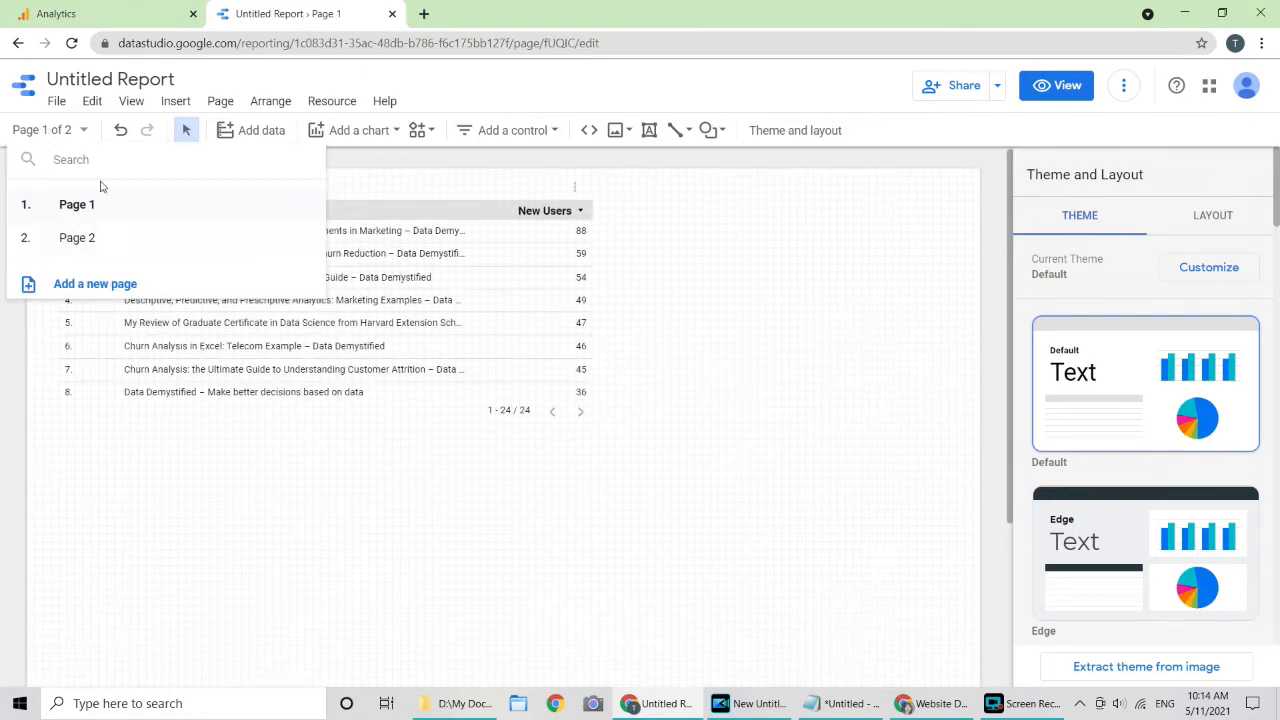
left_click(307, 204)
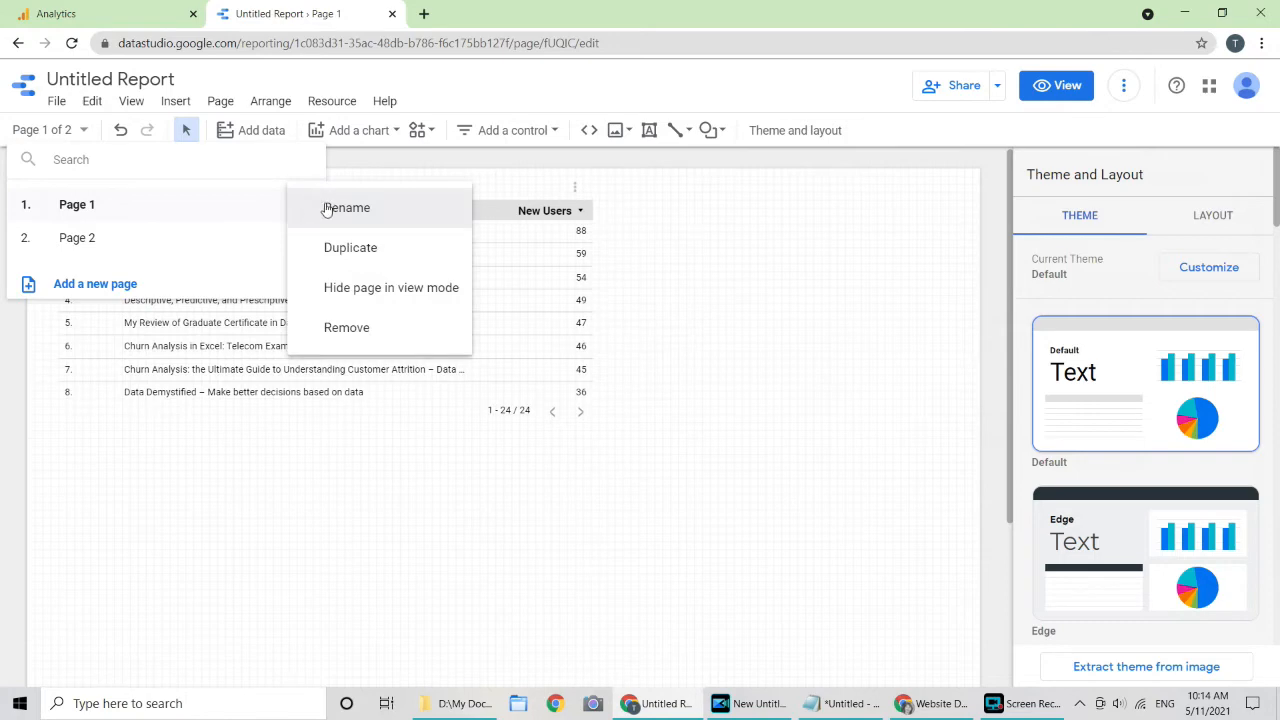
left_click(840, 257)
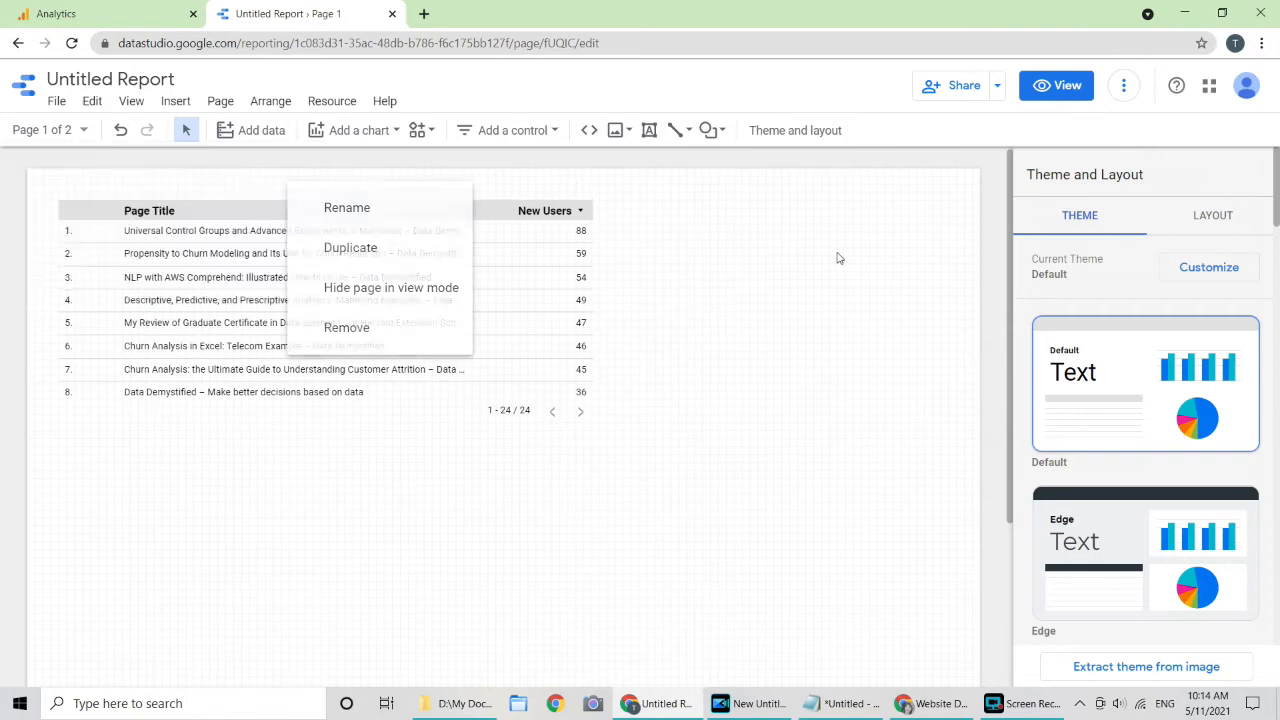
right_click(768, 252)
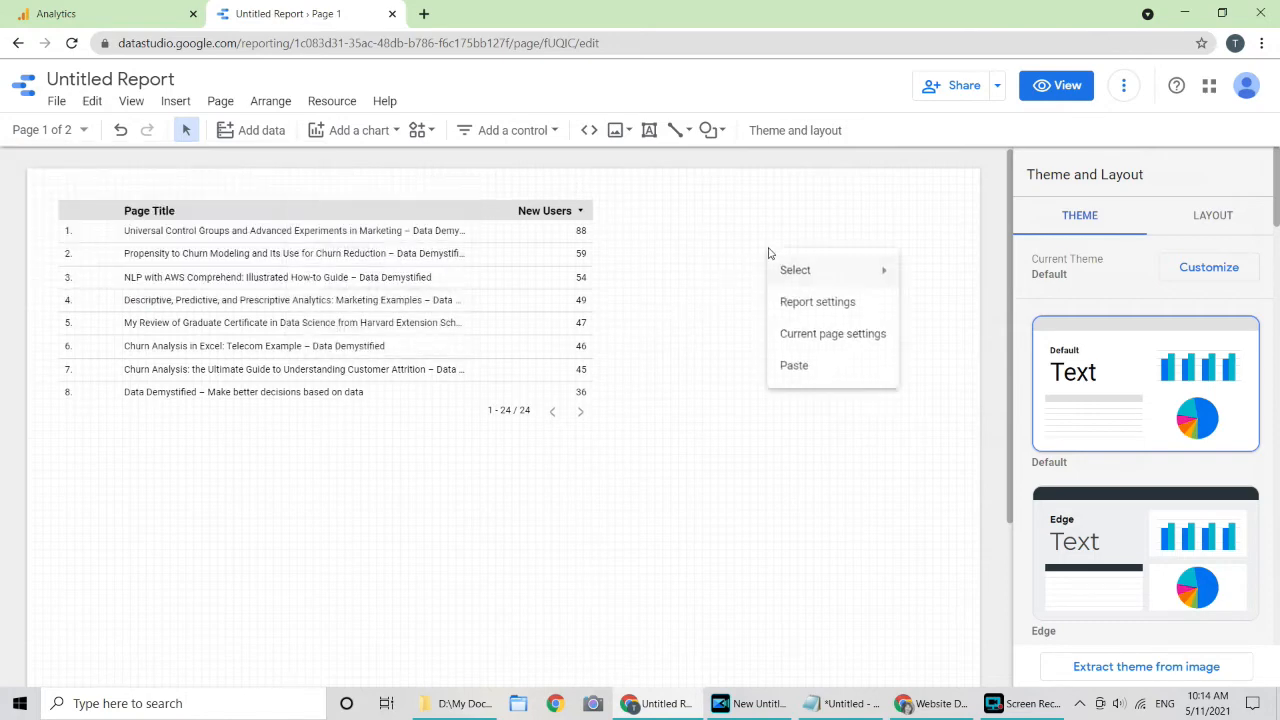
Step: Browse the system segments without adding one, then select the Page Title / New Users table
left_click(866, 345)
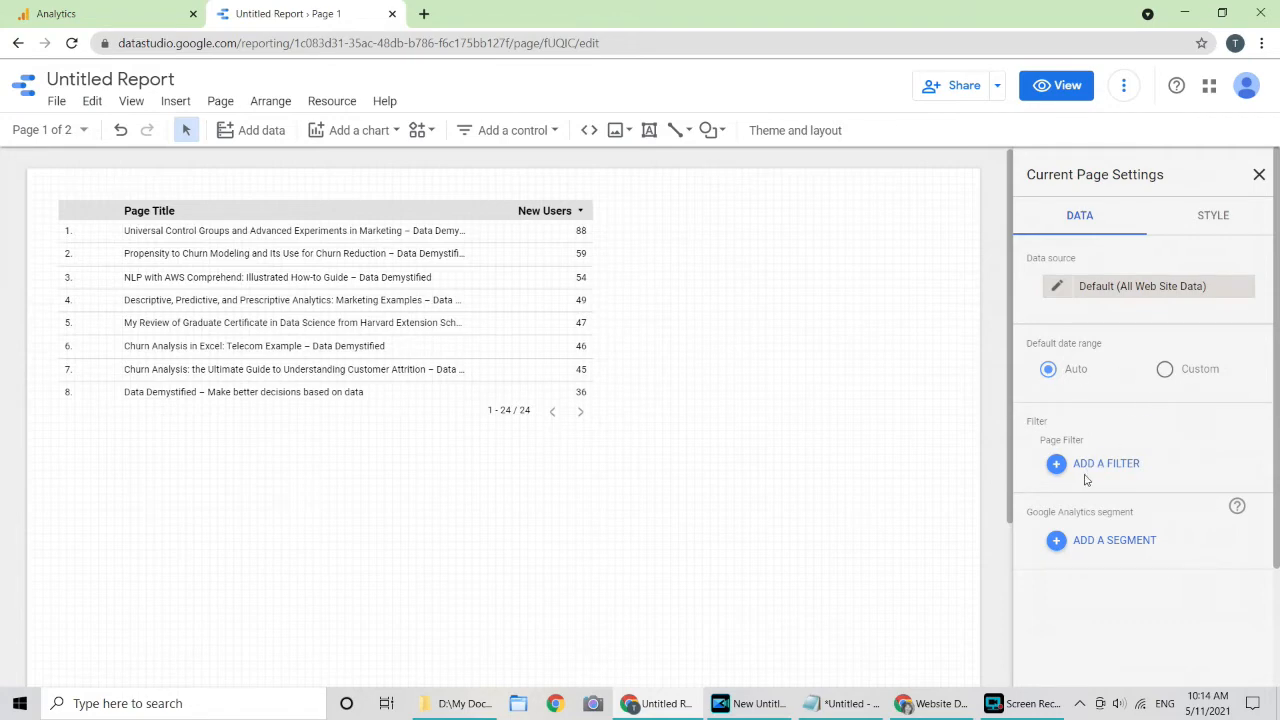
left_click(1130, 544)
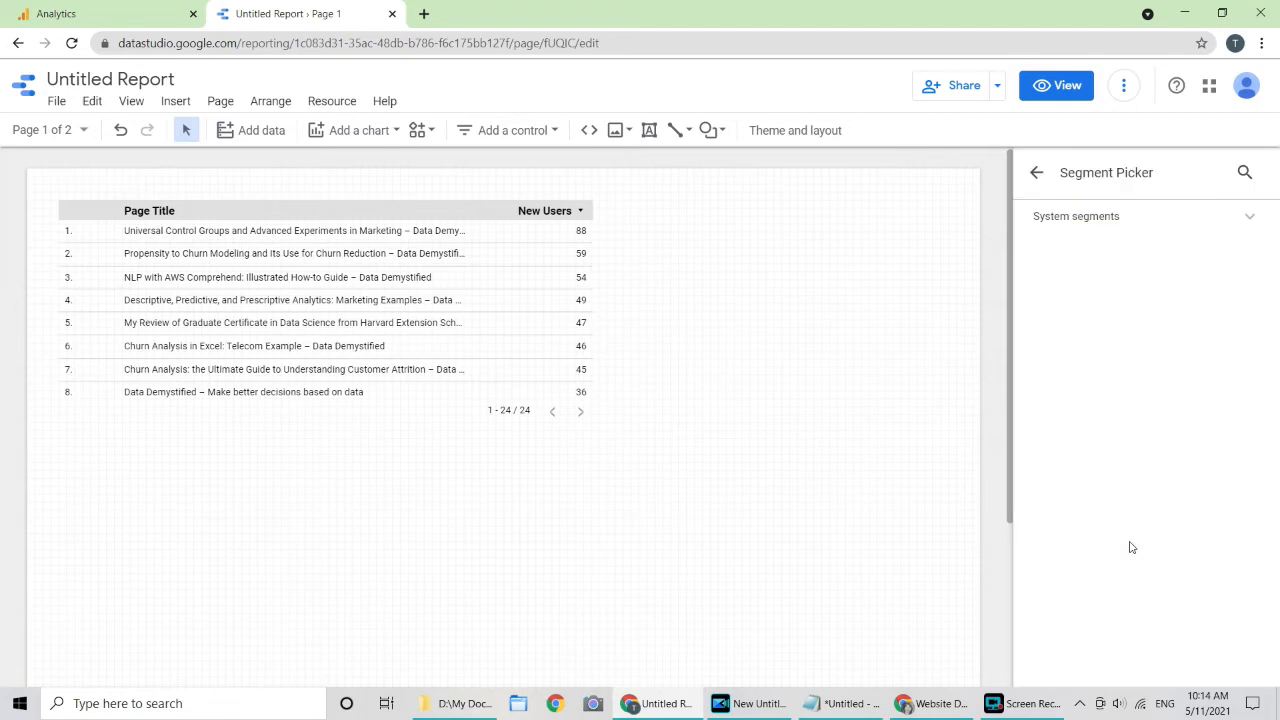
left_click(1251, 220)
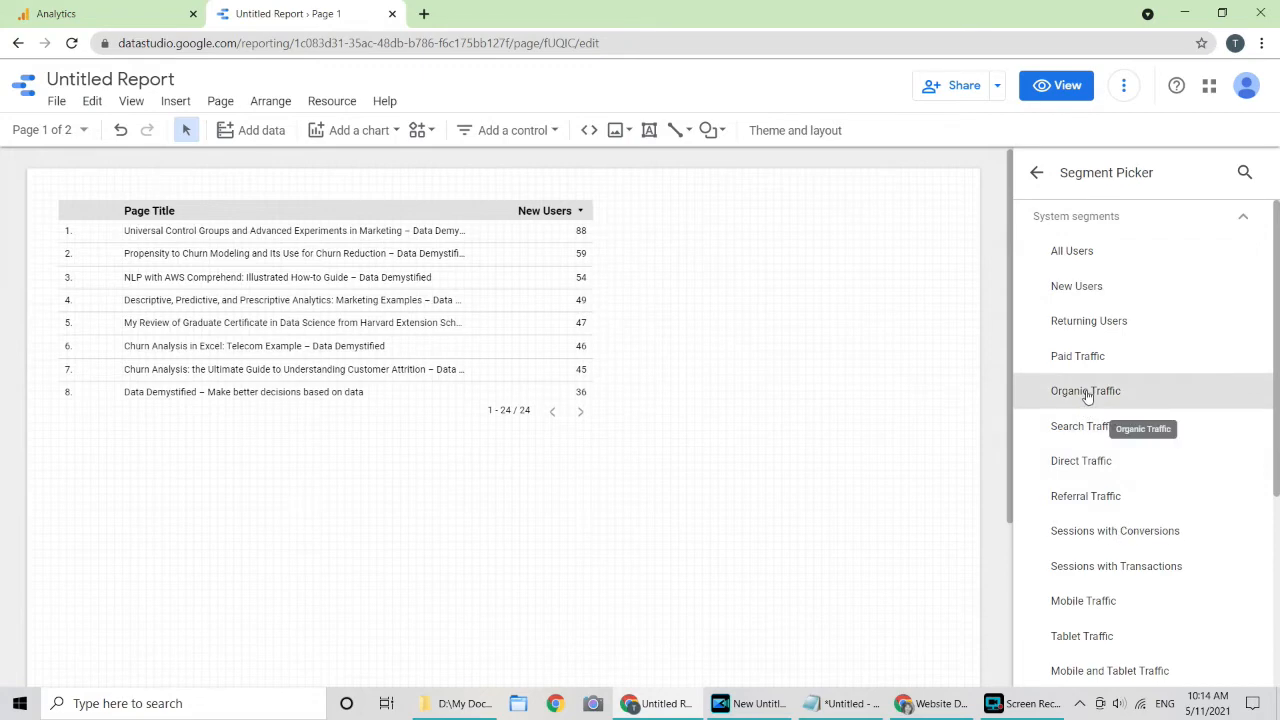
left_click(1037, 173)
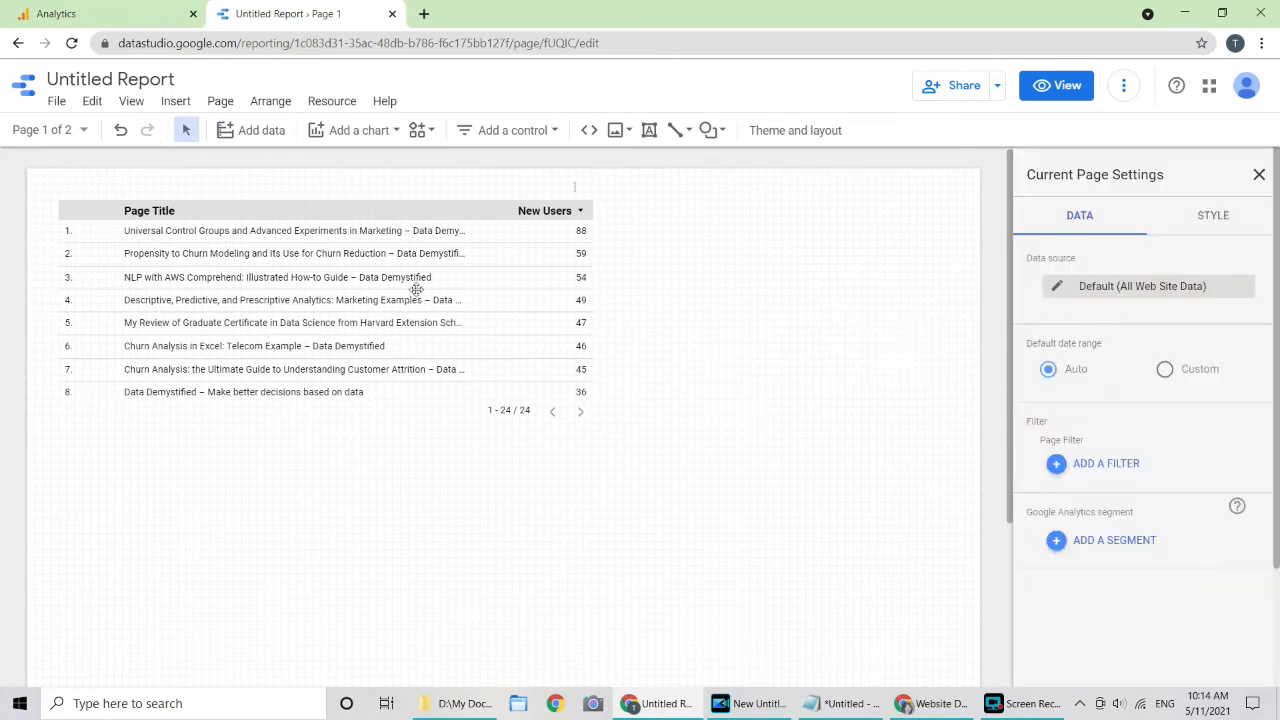
left_click(347, 236)
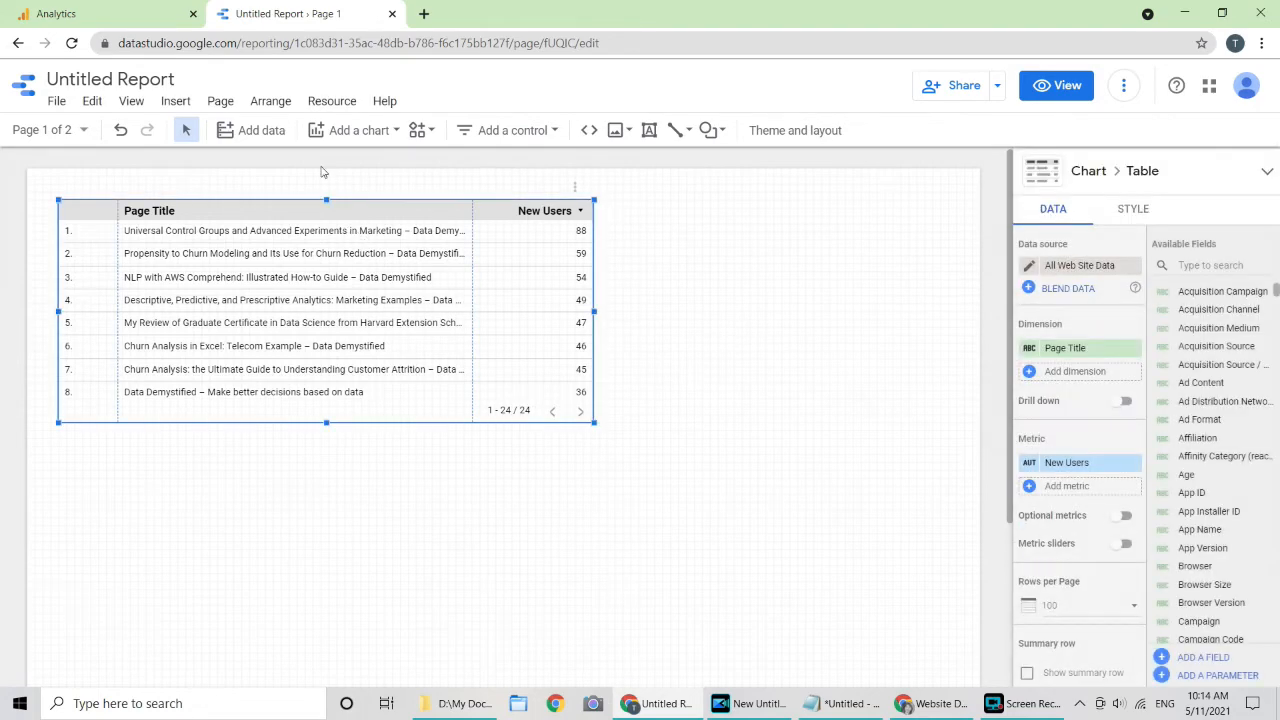
Step: Convert the table to a bar chart of New Users, after trying bubble and pie
left_click(364, 132)
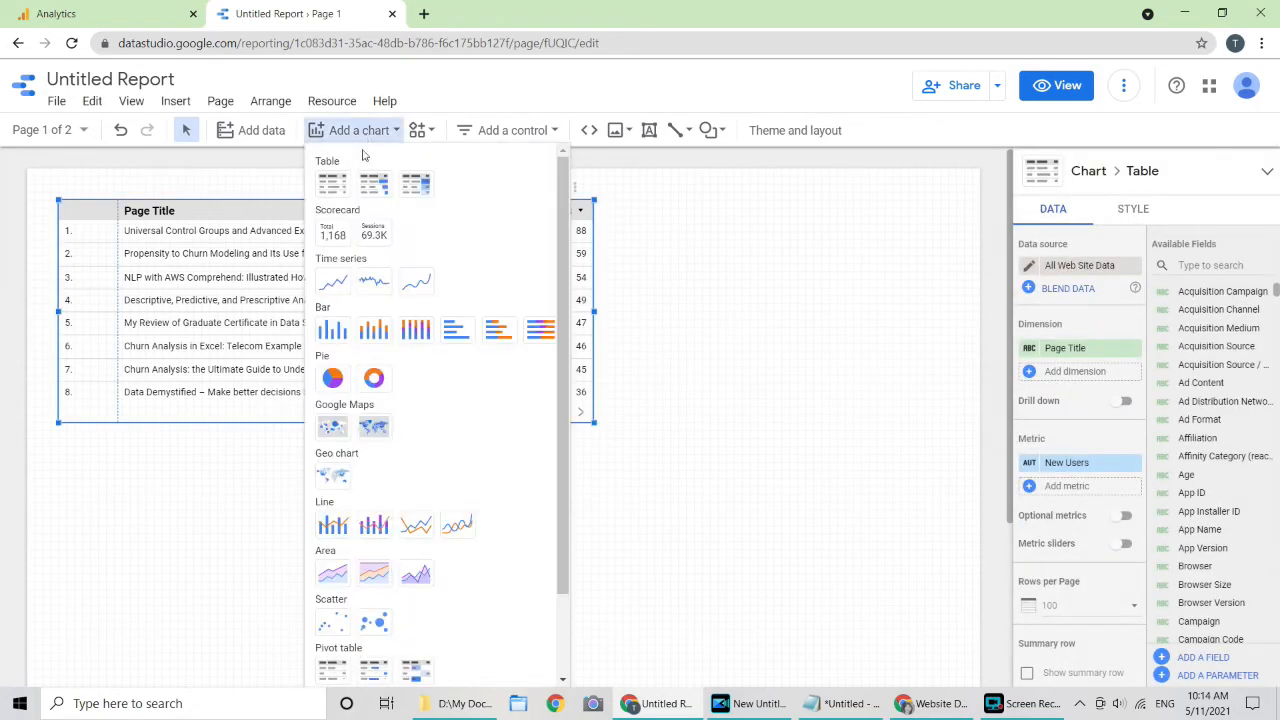
left_click_drag(565, 530, 558, 345)
left_click(818, 207)
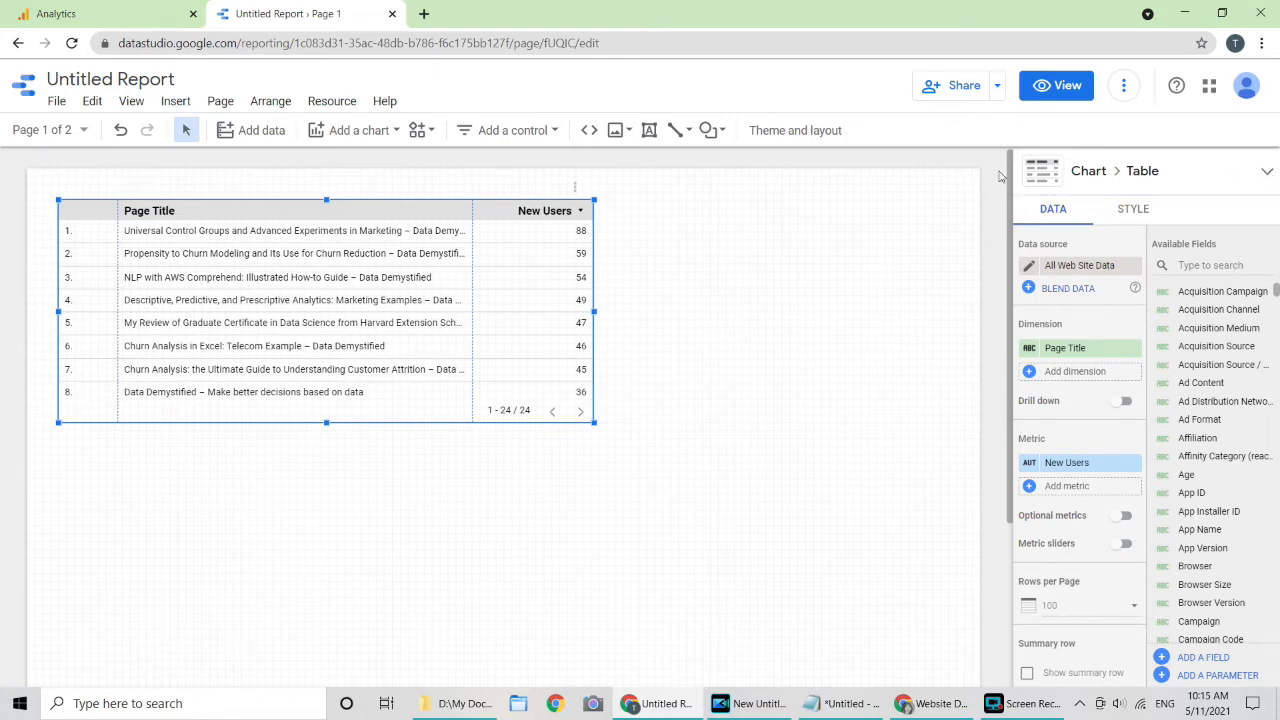
left_click(1268, 172)
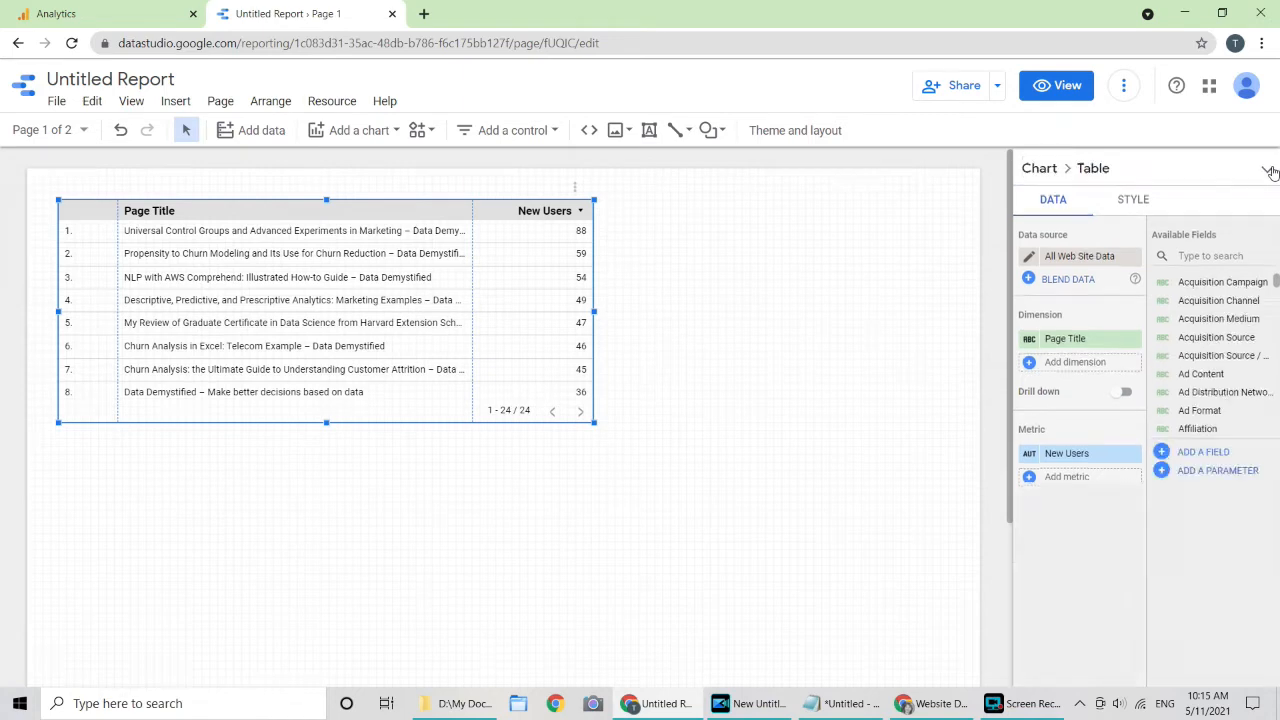
left_click(1268, 172)
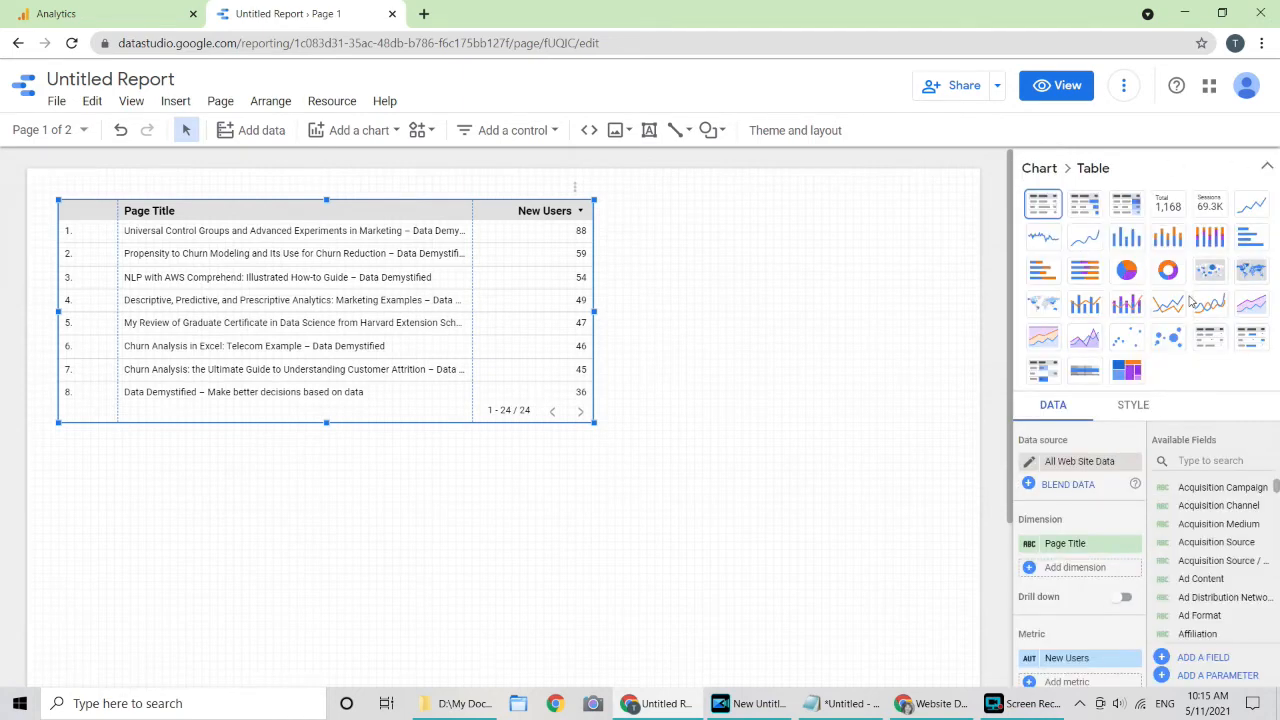
left_click(1170, 341)
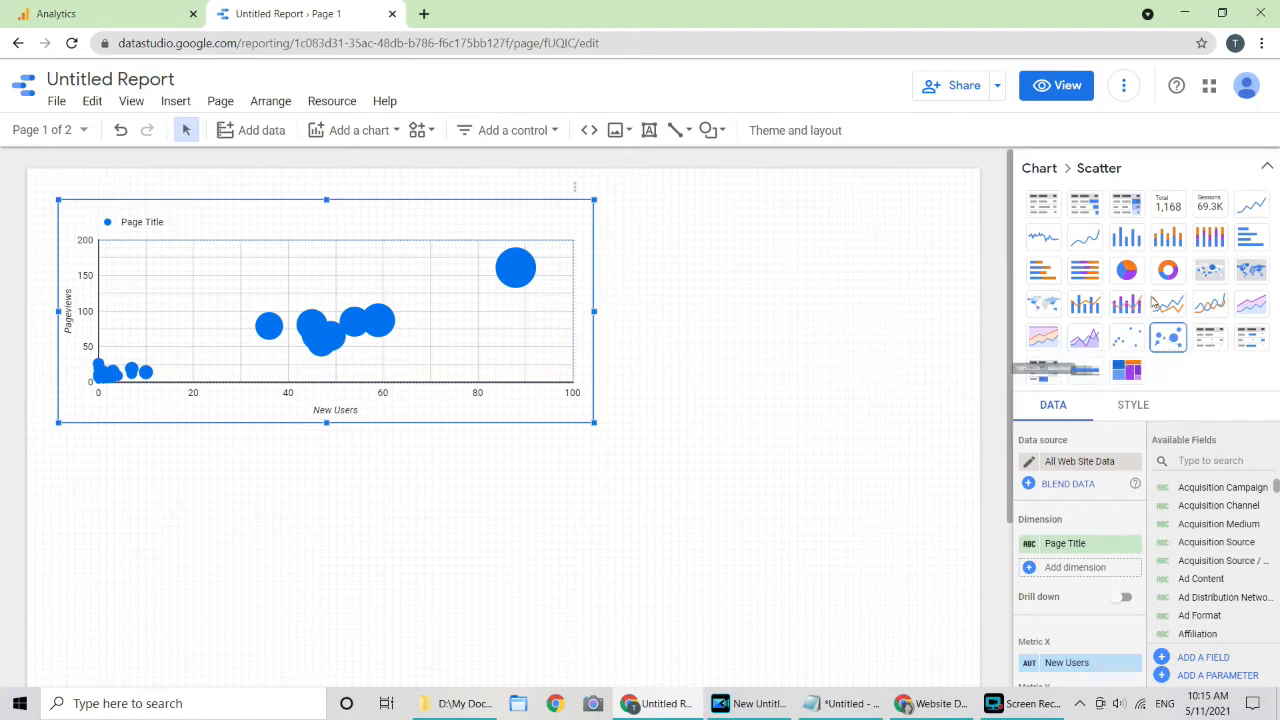
left_click(1127, 271)
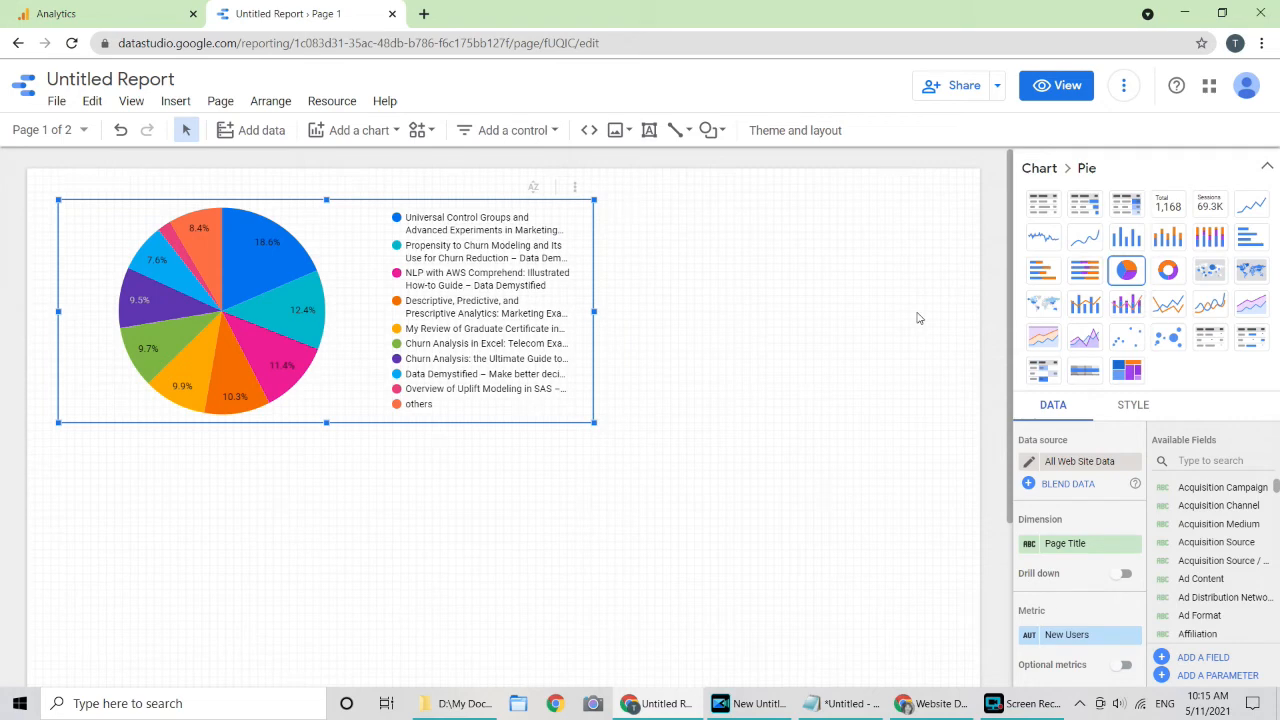
left_click(1127, 237)
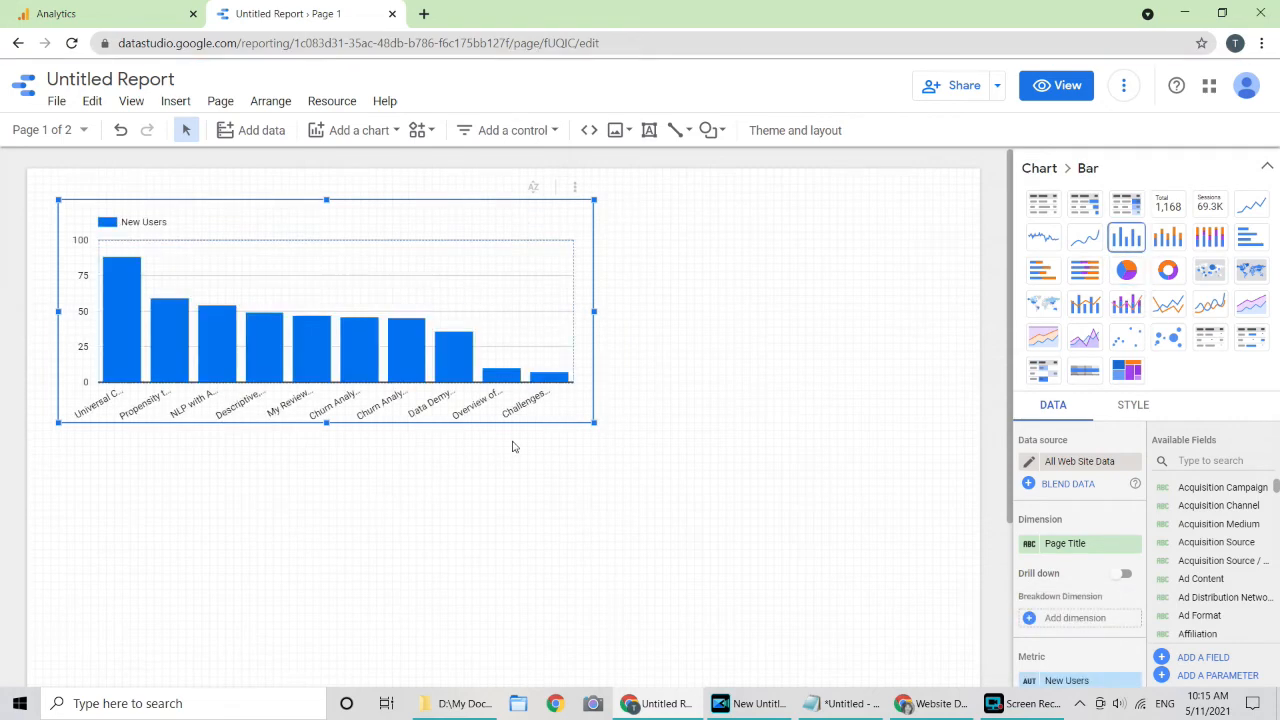
Step: Collapse the chart-type picker and review the bar chart's Available Fields and DATA tab settings
left_click(1267, 167)
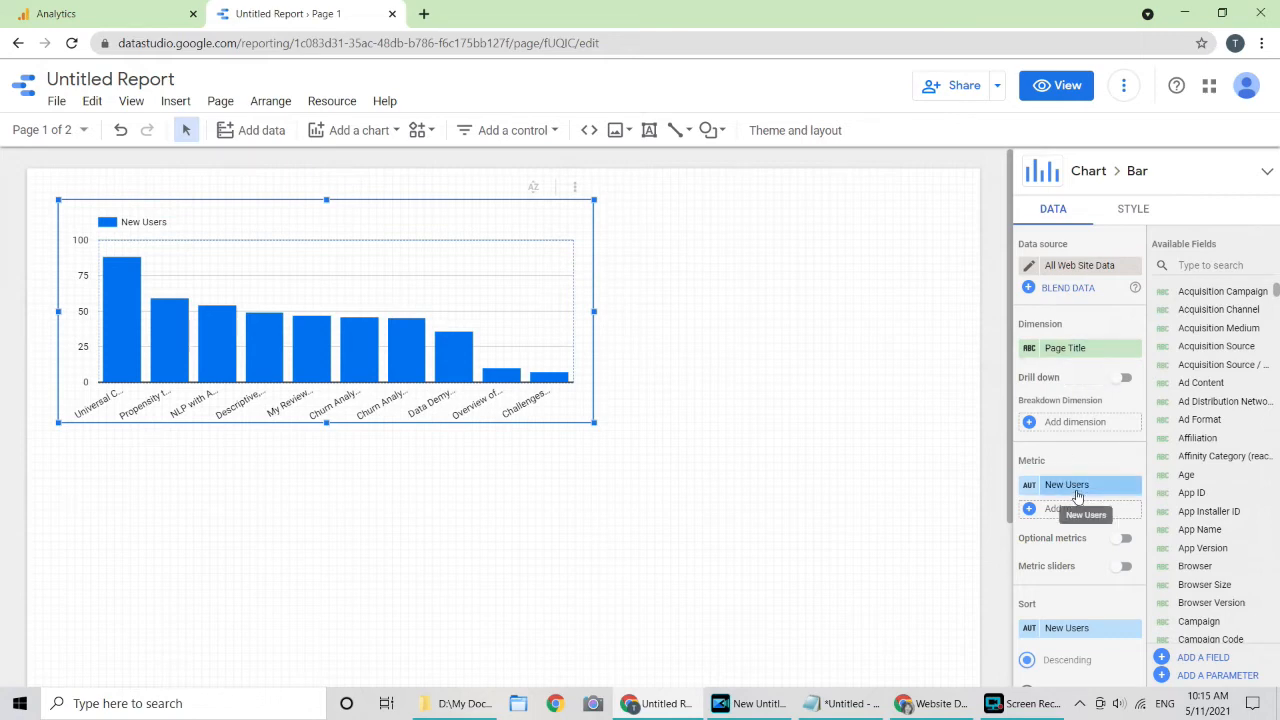
scroll(1214, 523, "down", 5)
scroll(1214, 500, "down", 15)
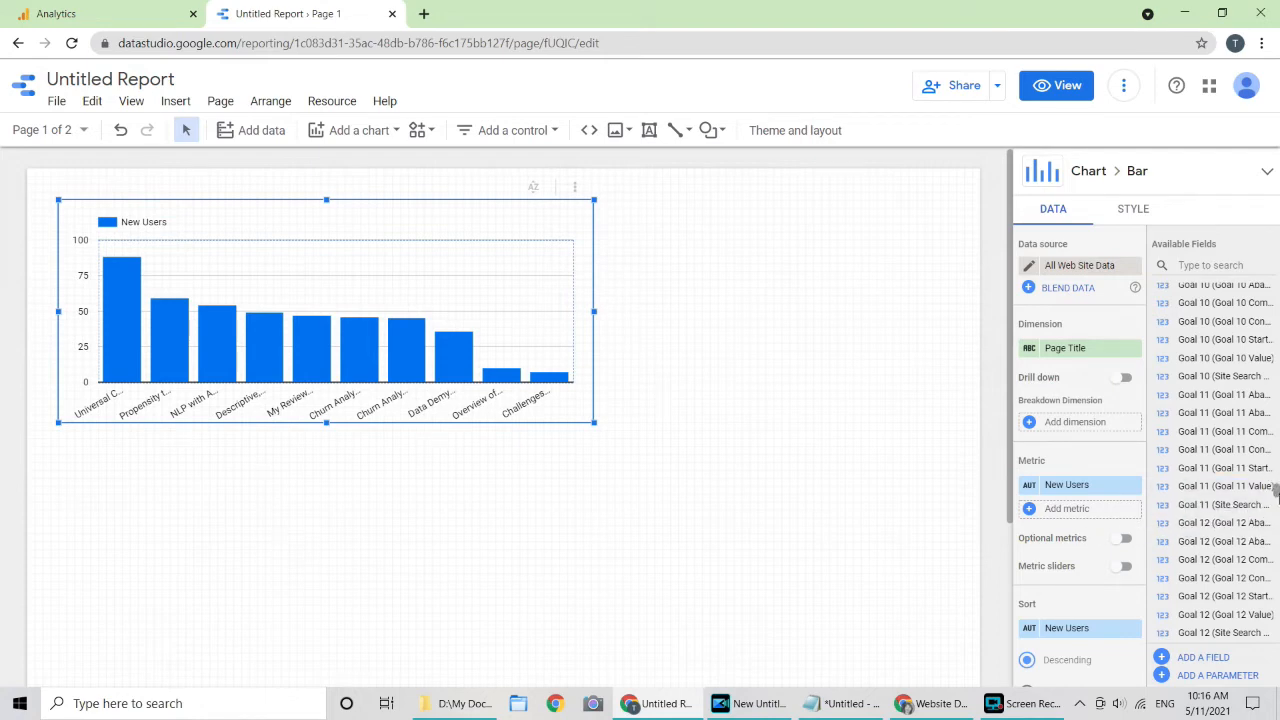
scroll(1270, 420, "up", 10)
scroll(1276, 398, "up", 15)
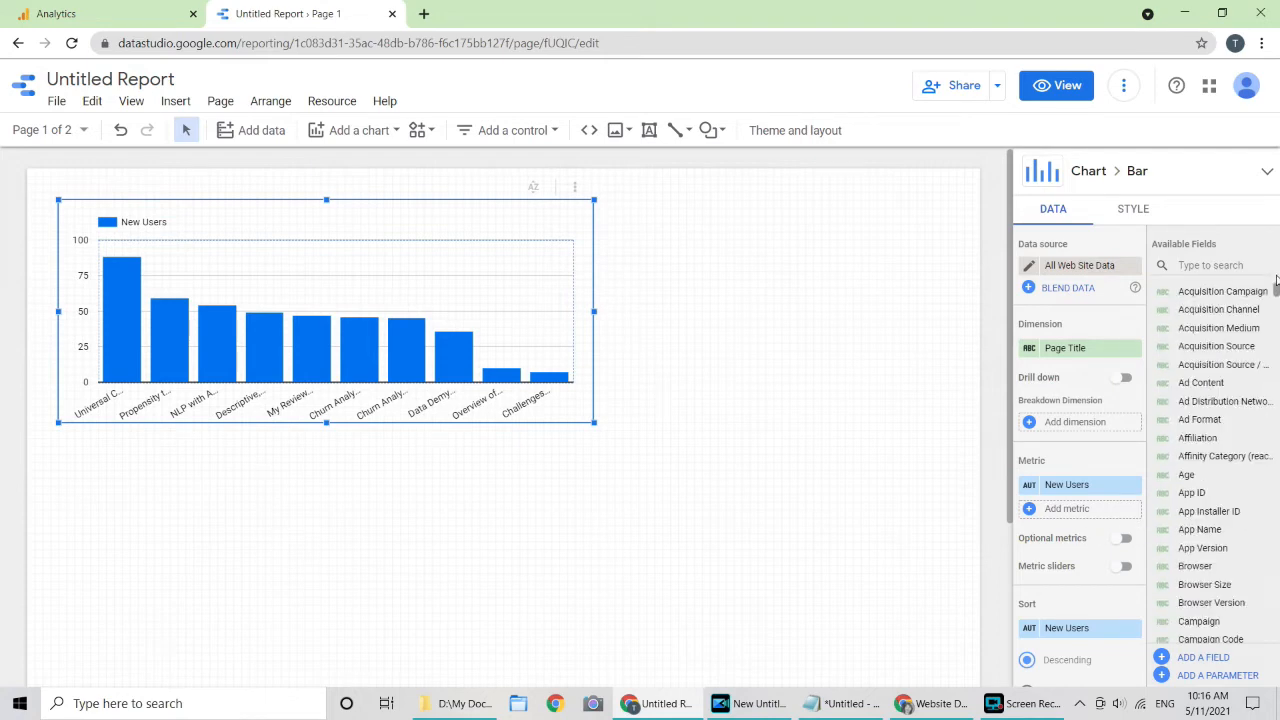
scroll(1090, 480, "down", 3)
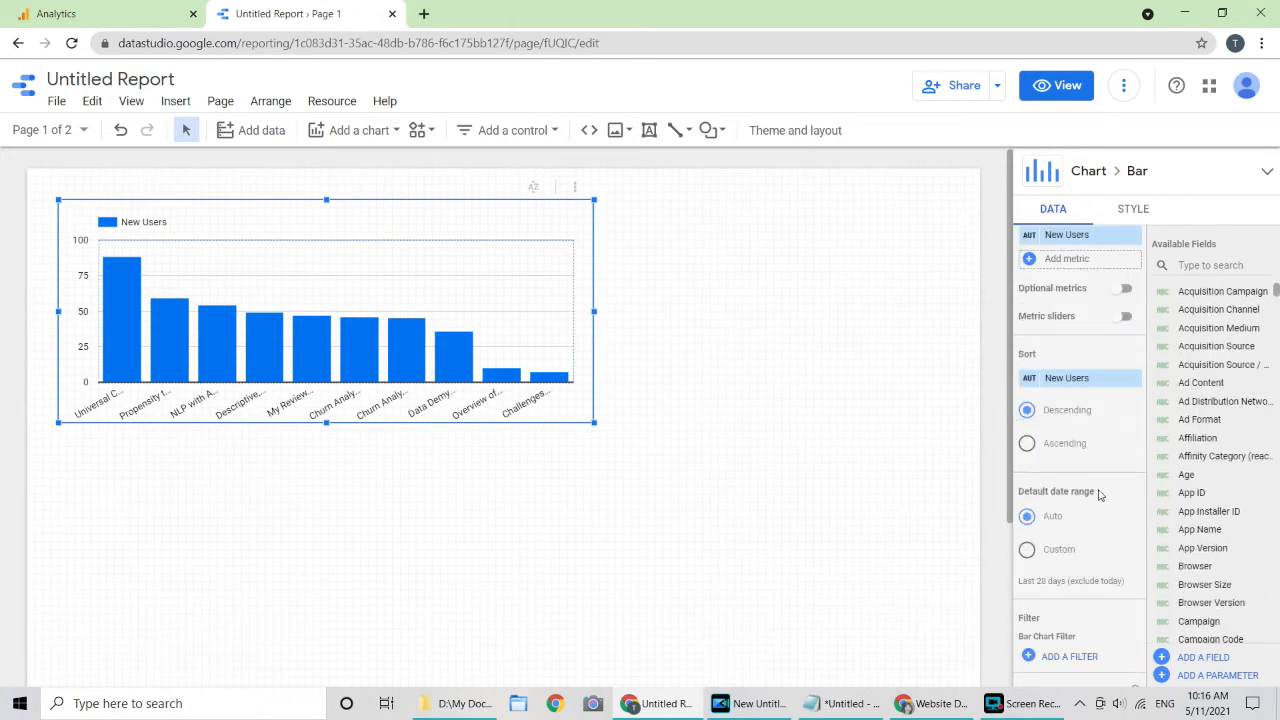
scroll(1090, 504, "down", 3)
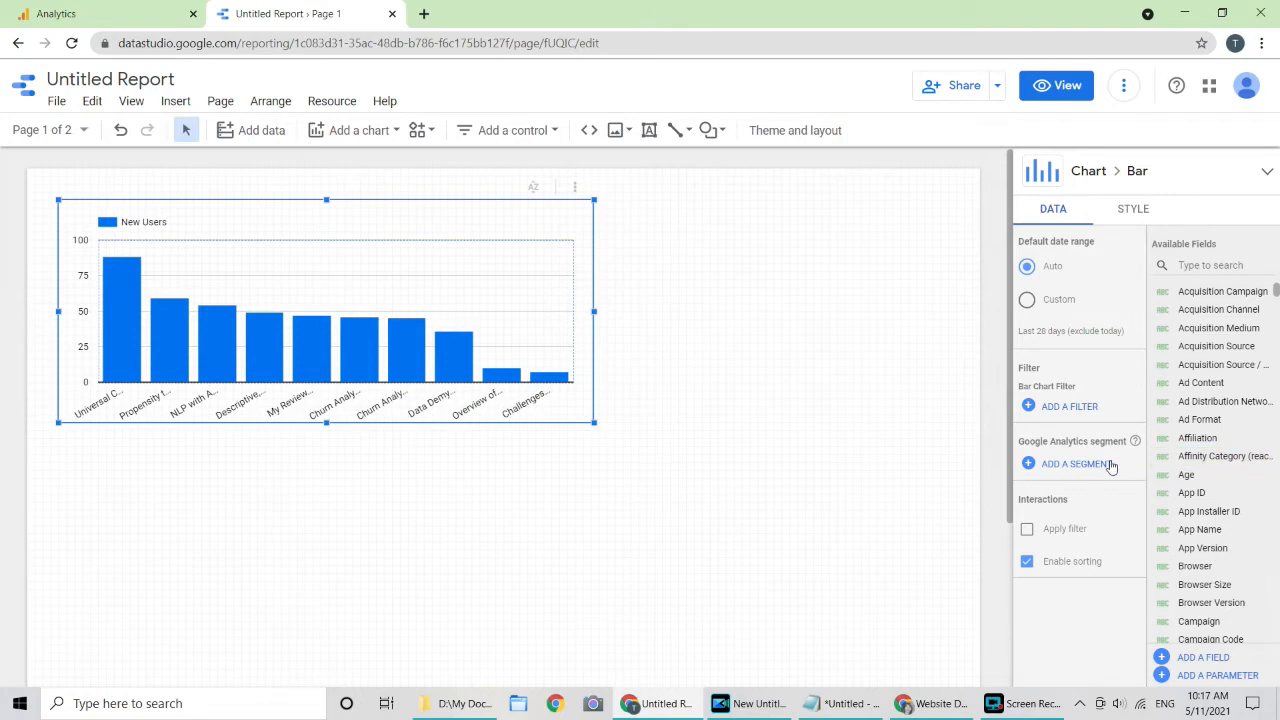
scroll(1103, 430, "up", 3)
scroll(1106, 427, "up", 3)
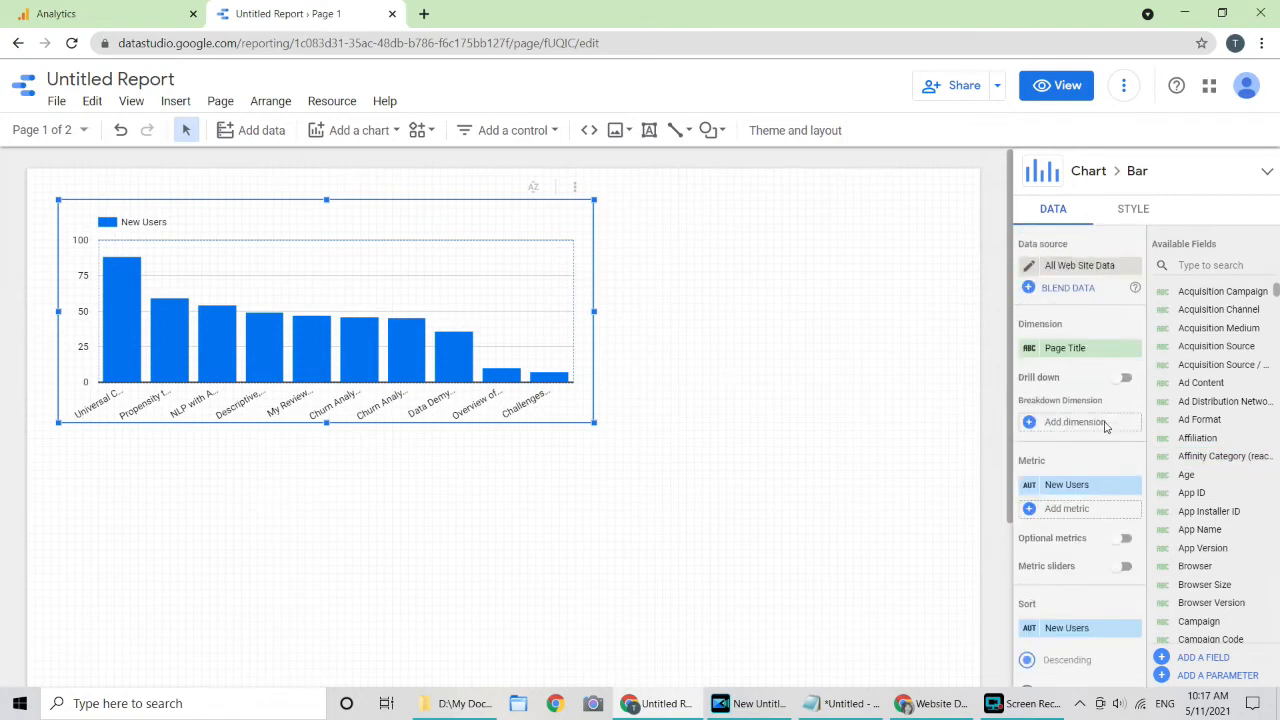
scroll(1088, 596, "down", 3)
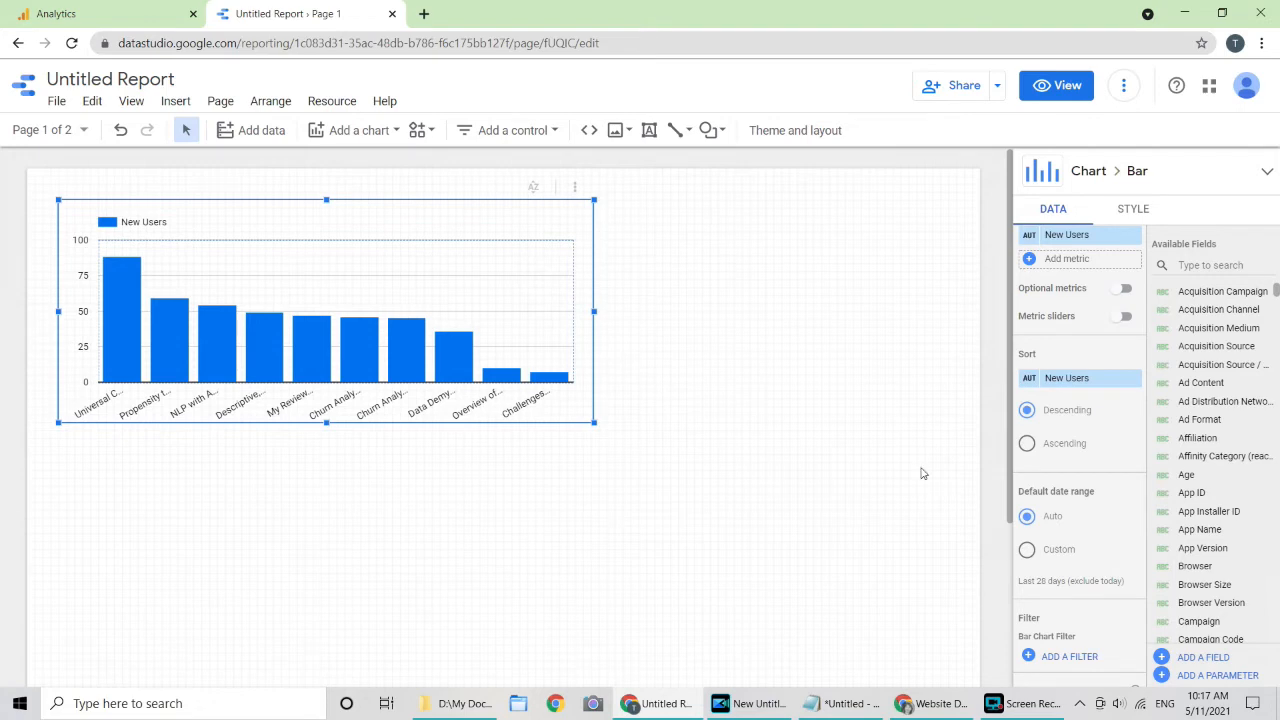
scroll(1080, 387, "up", 3)
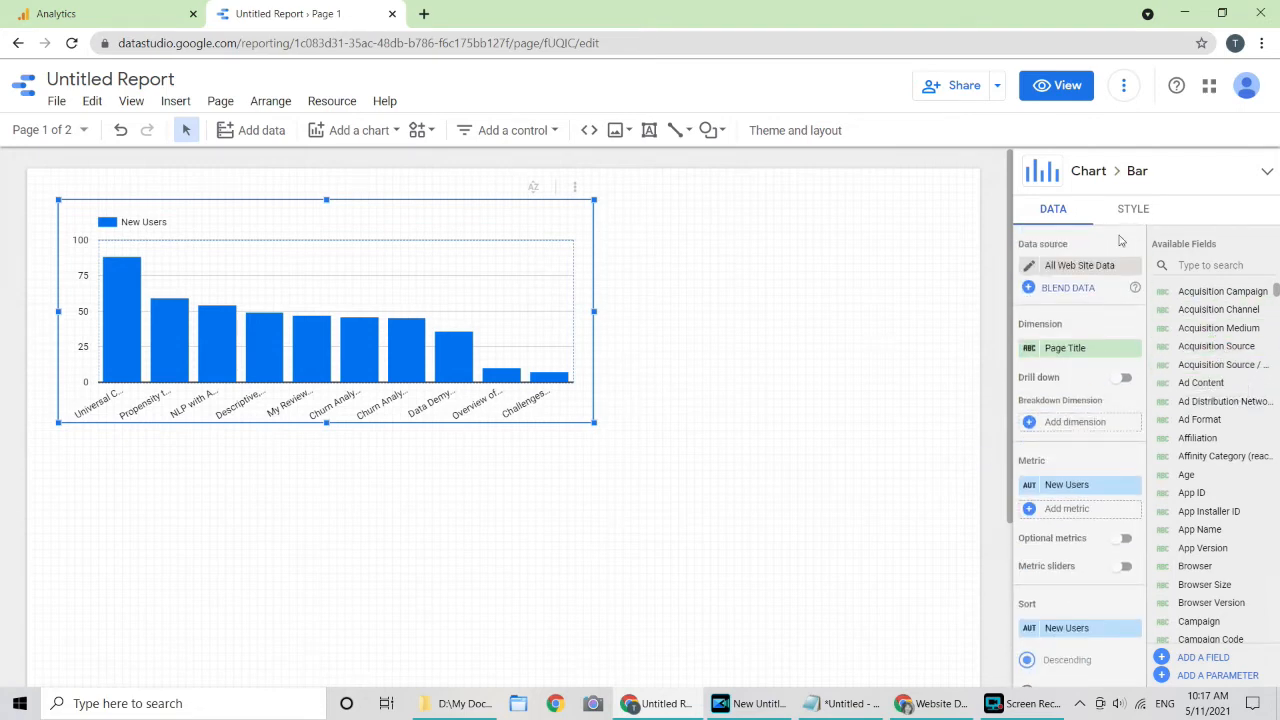
Step: Deselect the chart to show the theme settings and browse the Image and Line options
left_click(774, 268)
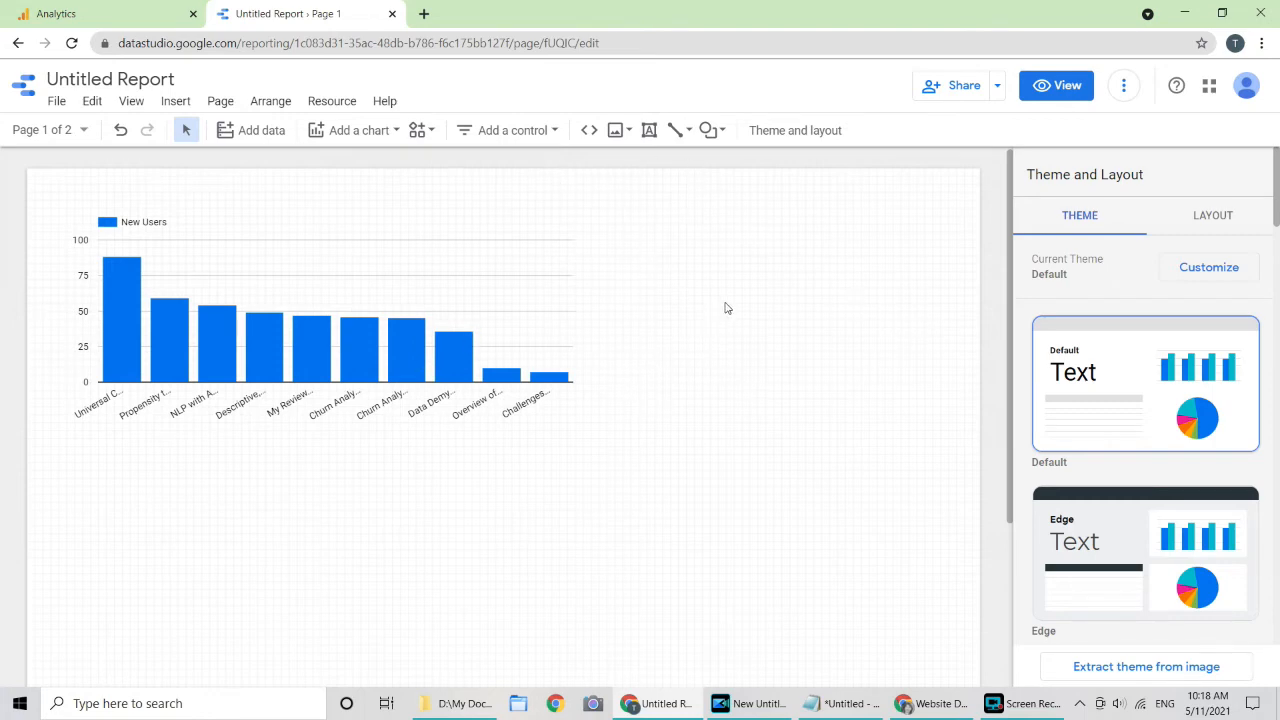
left_click(630, 132)
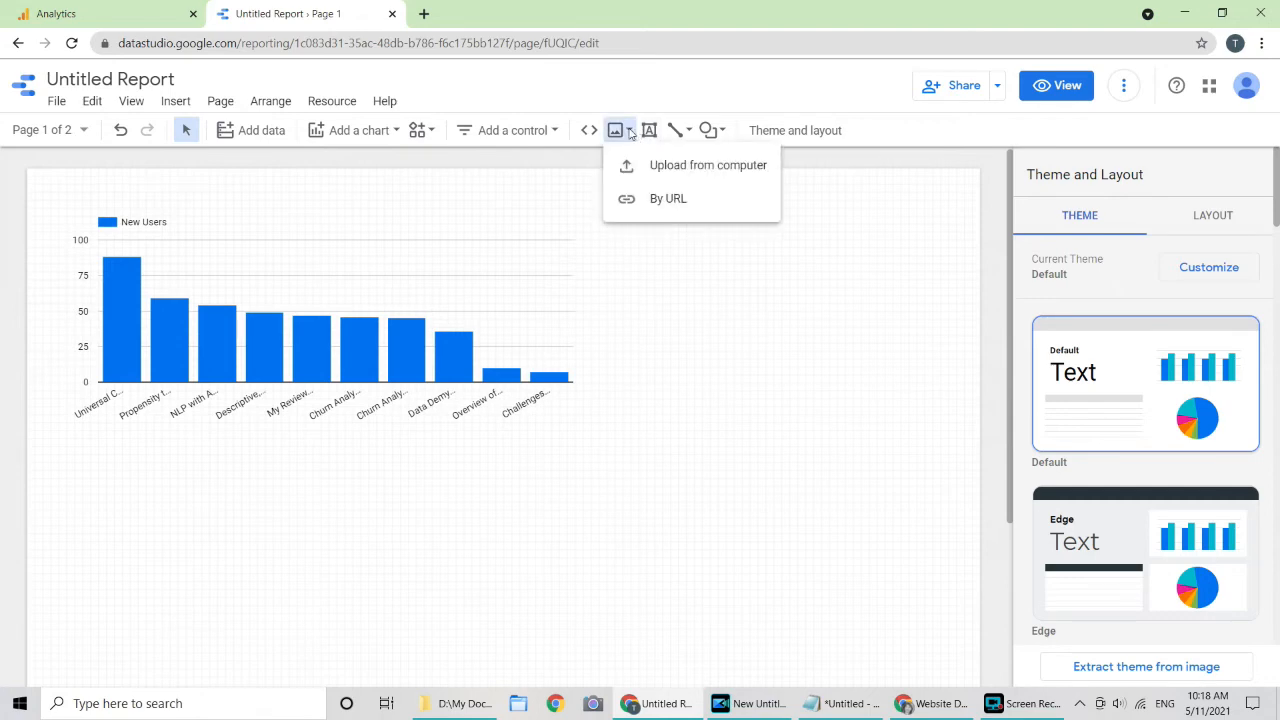
left_click(690, 132)
left_click(688, 131)
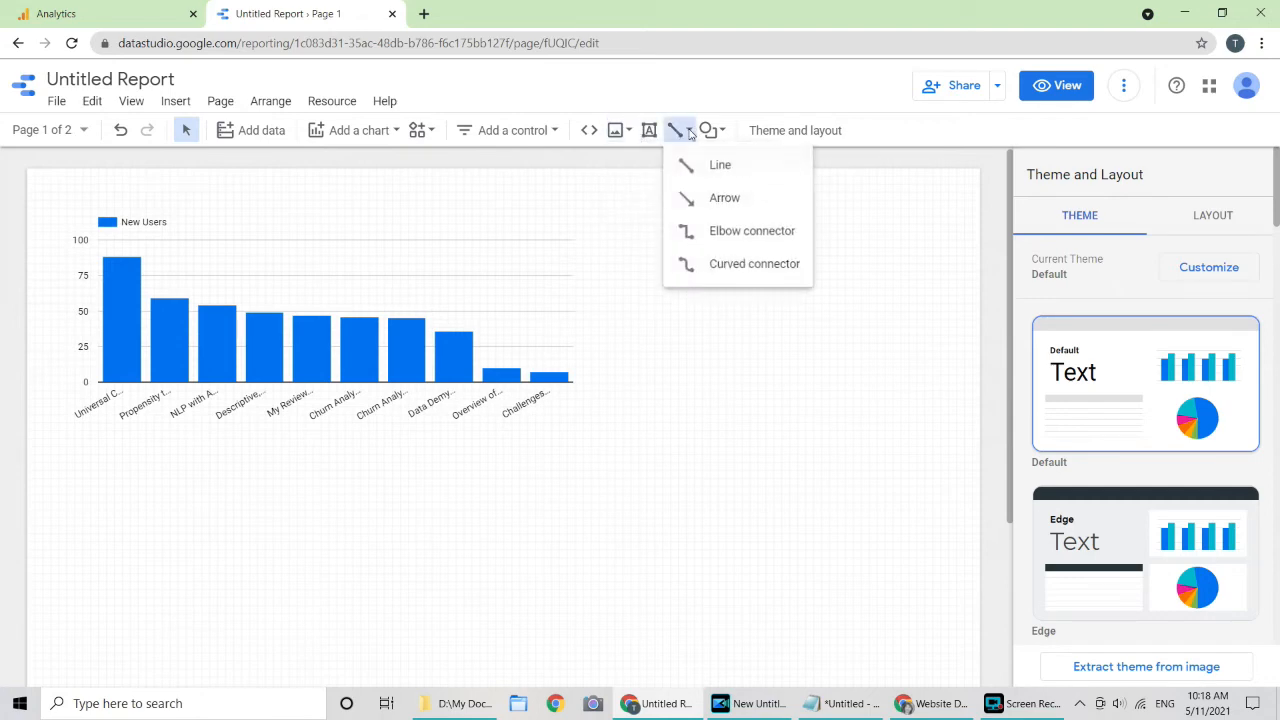
Step: Look through the available shapes and close the menu without adding one
left_click(722, 138)
left_click(723, 134)
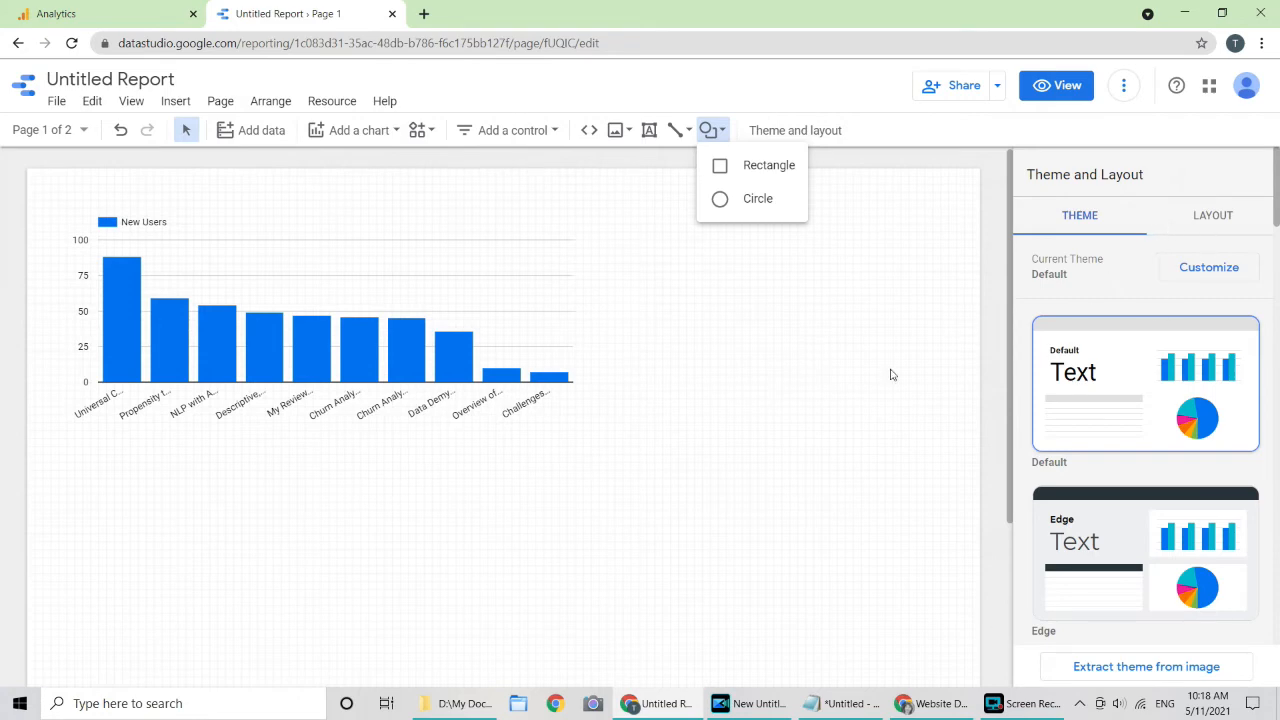
left_click(851, 366)
scroll(1221, 485, "down", 5)
scroll(1221, 485, "up", 5)
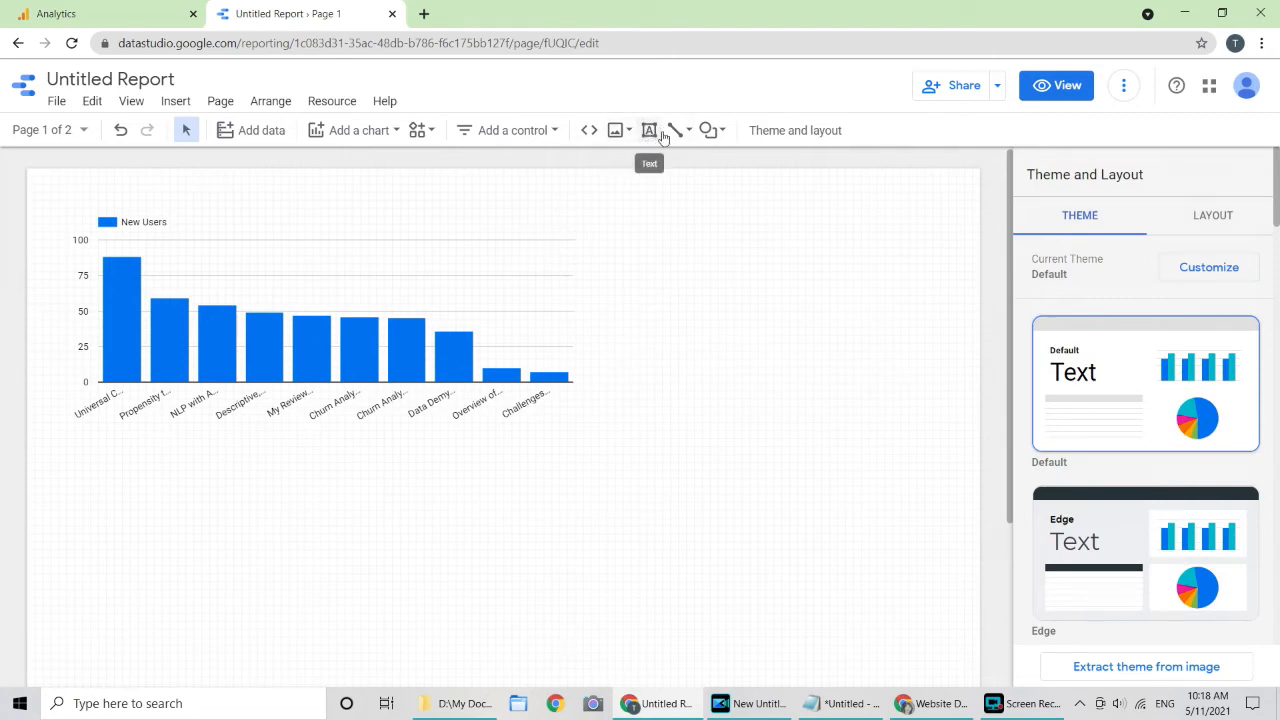
Step: Place a rectangle shape to the right of the New Users bar chart
left_click(708, 131)
left_click(719, 166)
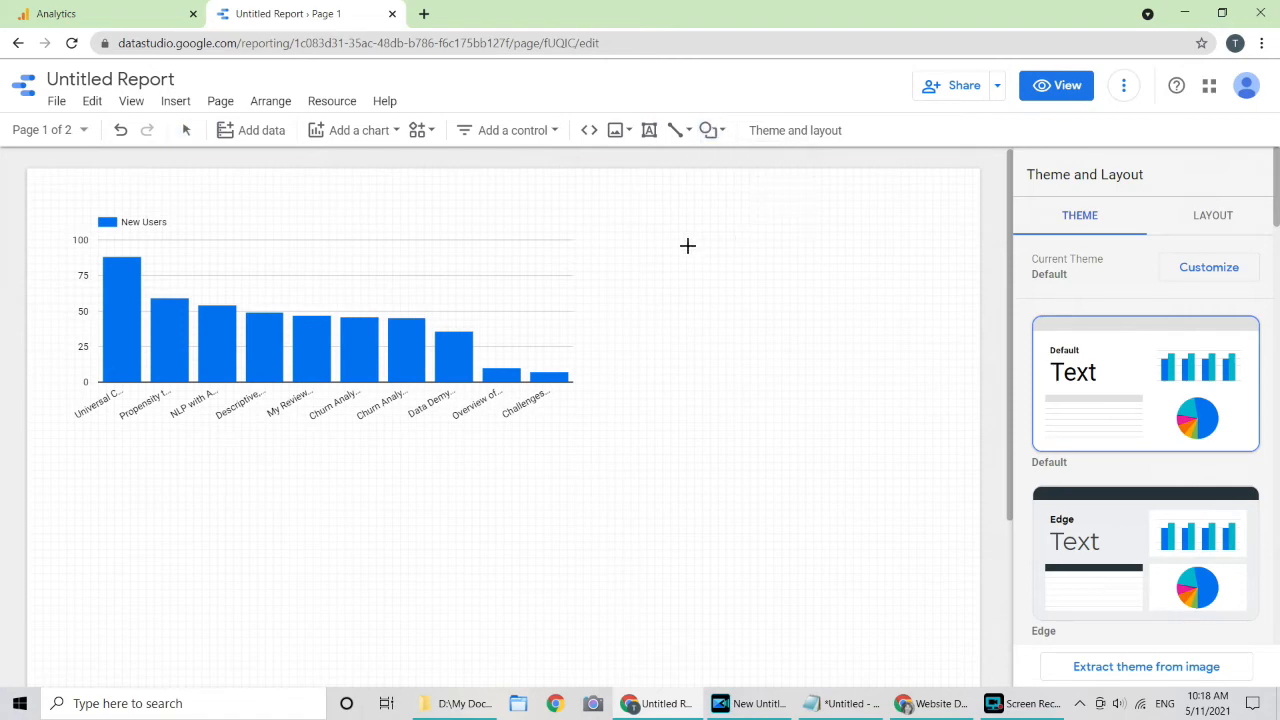
left_click(677, 231)
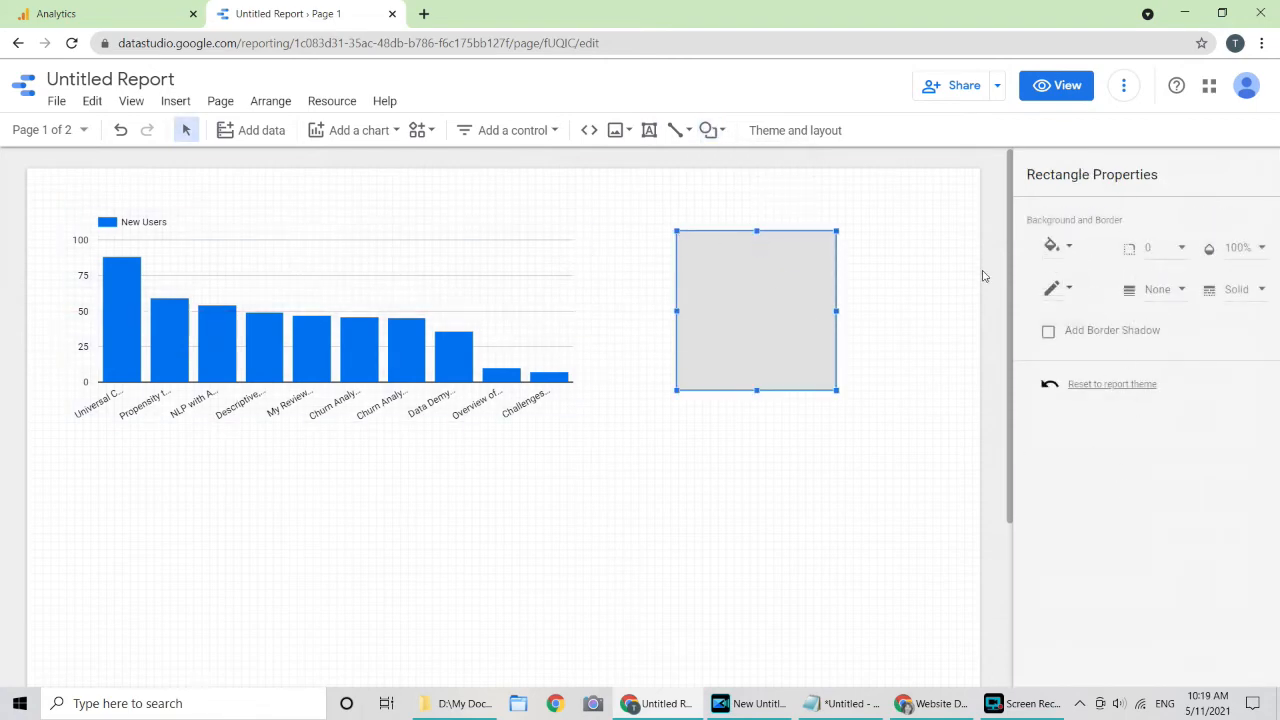
Step: Draw a 'Text' text box inside the rectangle and narrow it to fit
left_click(650, 131)
left_click_drag(694, 273, 996, 297)
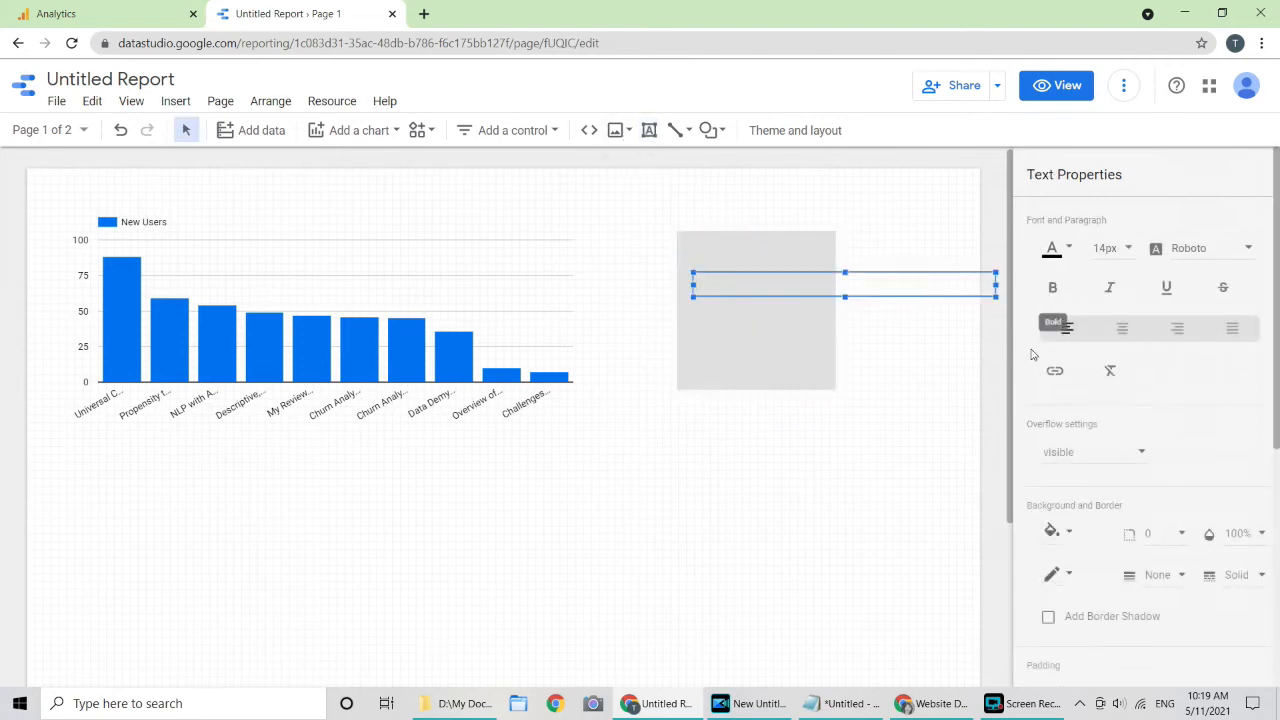
scroll(1147, 512, "down", 1)
scroll(1149, 511, "down", 4)
scroll(1149, 511, "up", 4)
scroll(1149, 511, "down", 4)
scroll(1149, 511, "up", 4)
left_click_drag(996, 297, 798, 304)
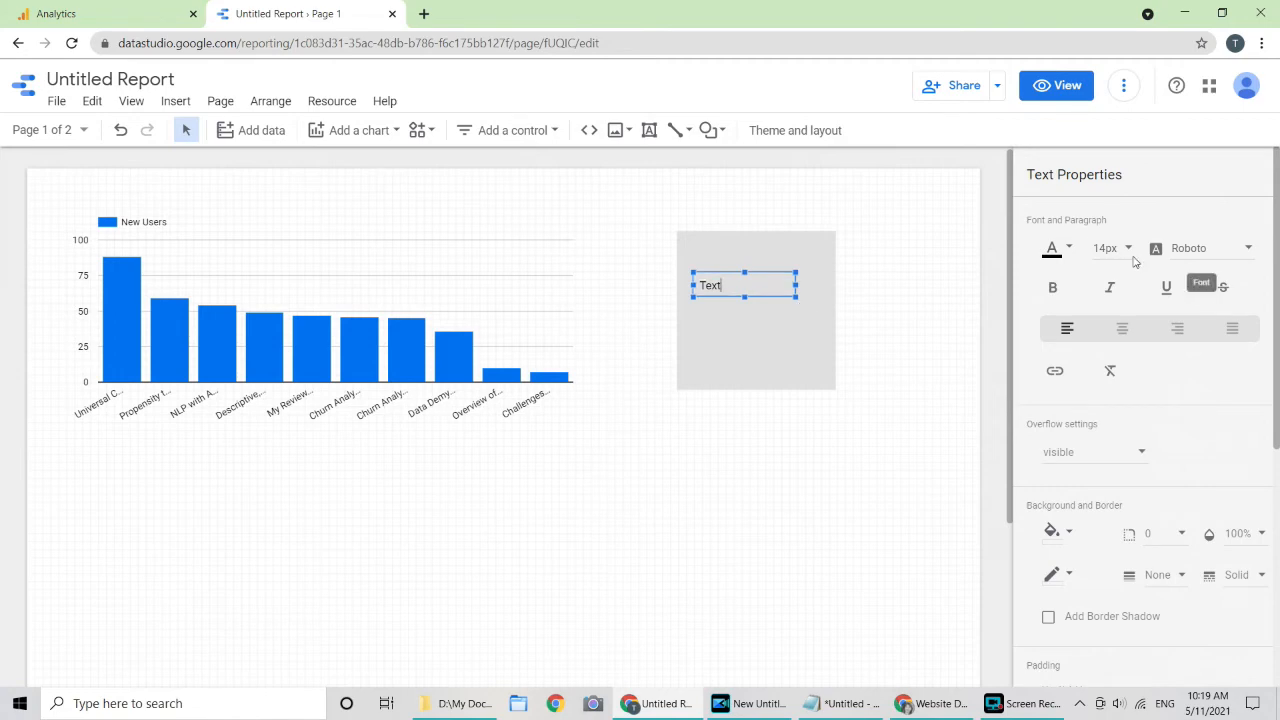
left_click(900, 323)
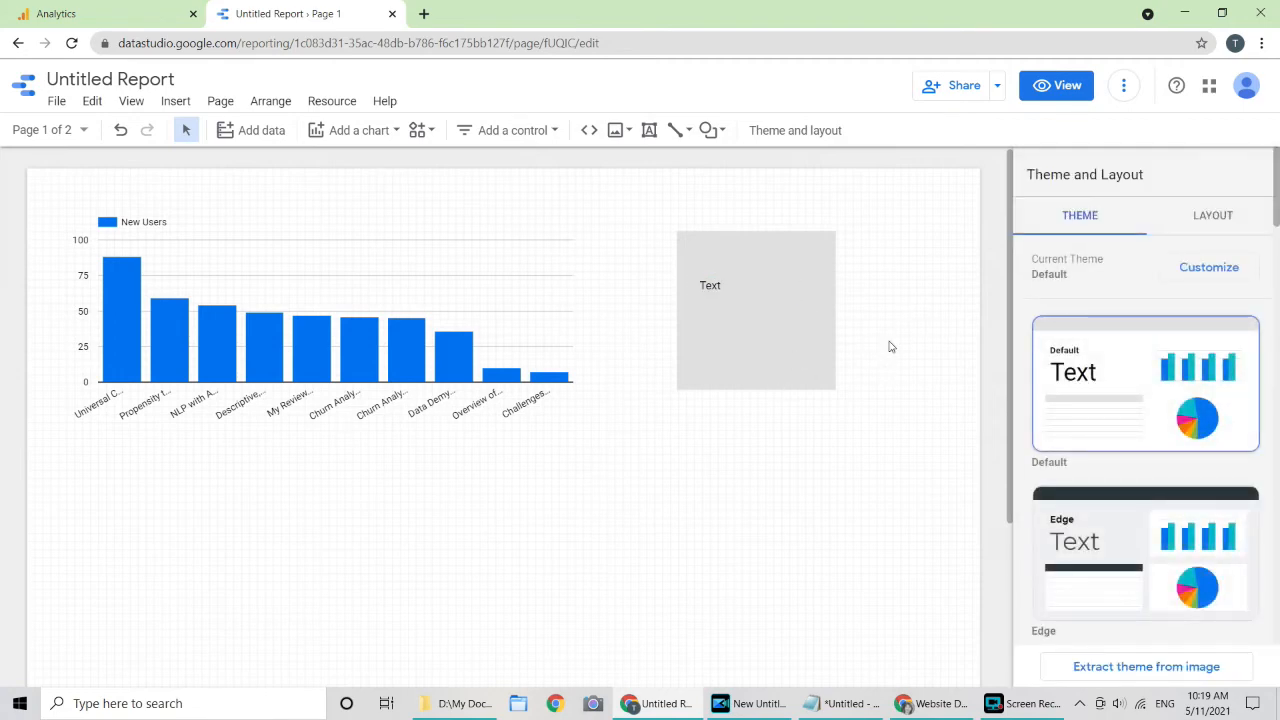
Step: Preview the report in view mode as a viewer sees it
scroll(917, 349, "down", 3)
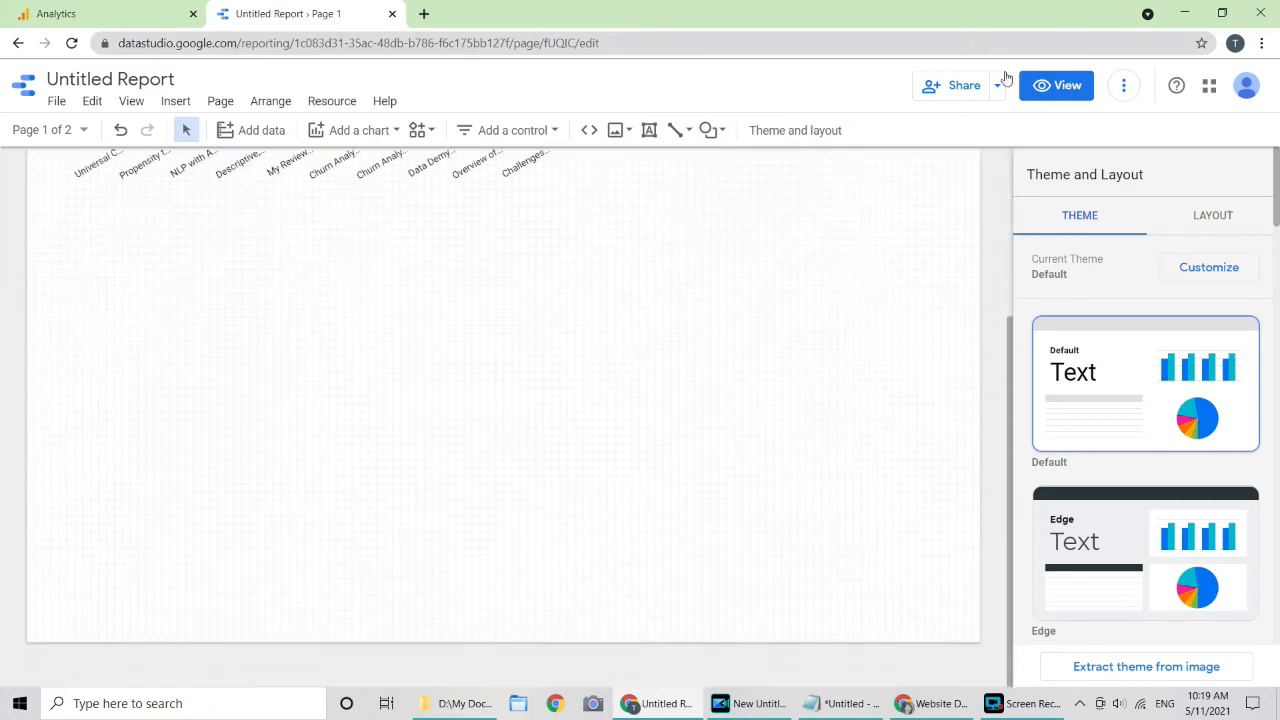
left_click(1064, 90)
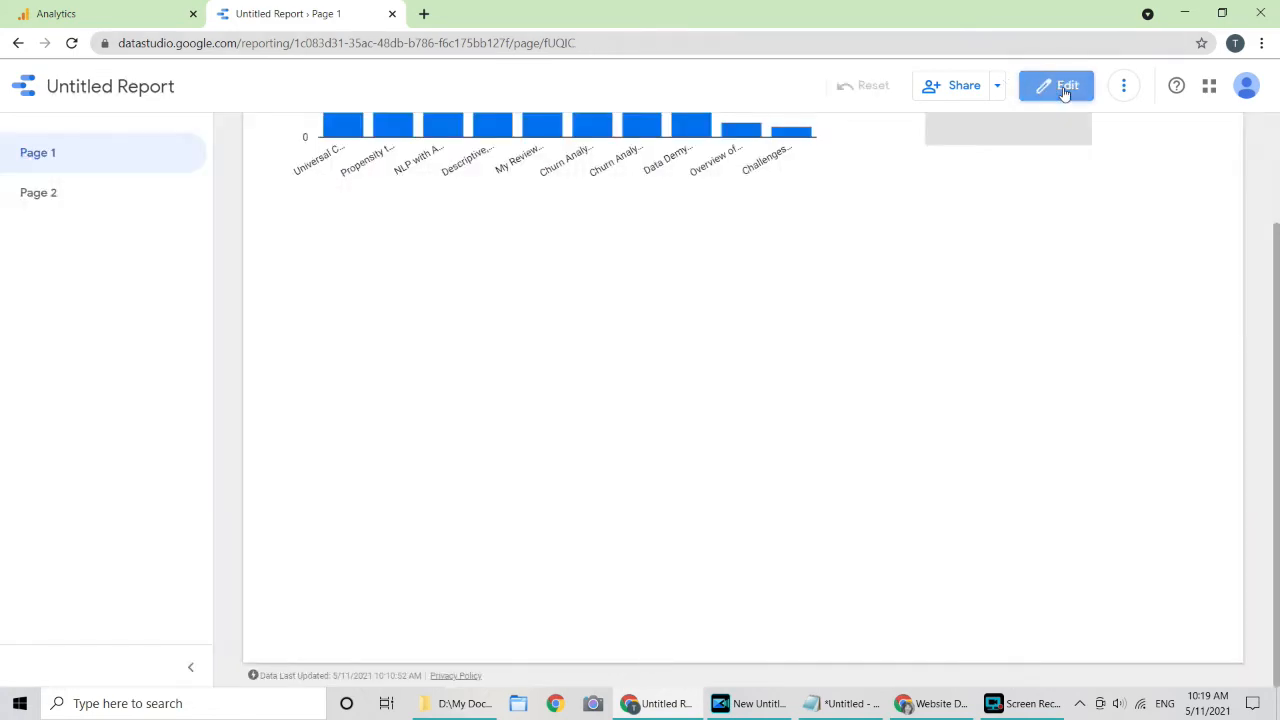
scroll(783, 230, "up", 3)
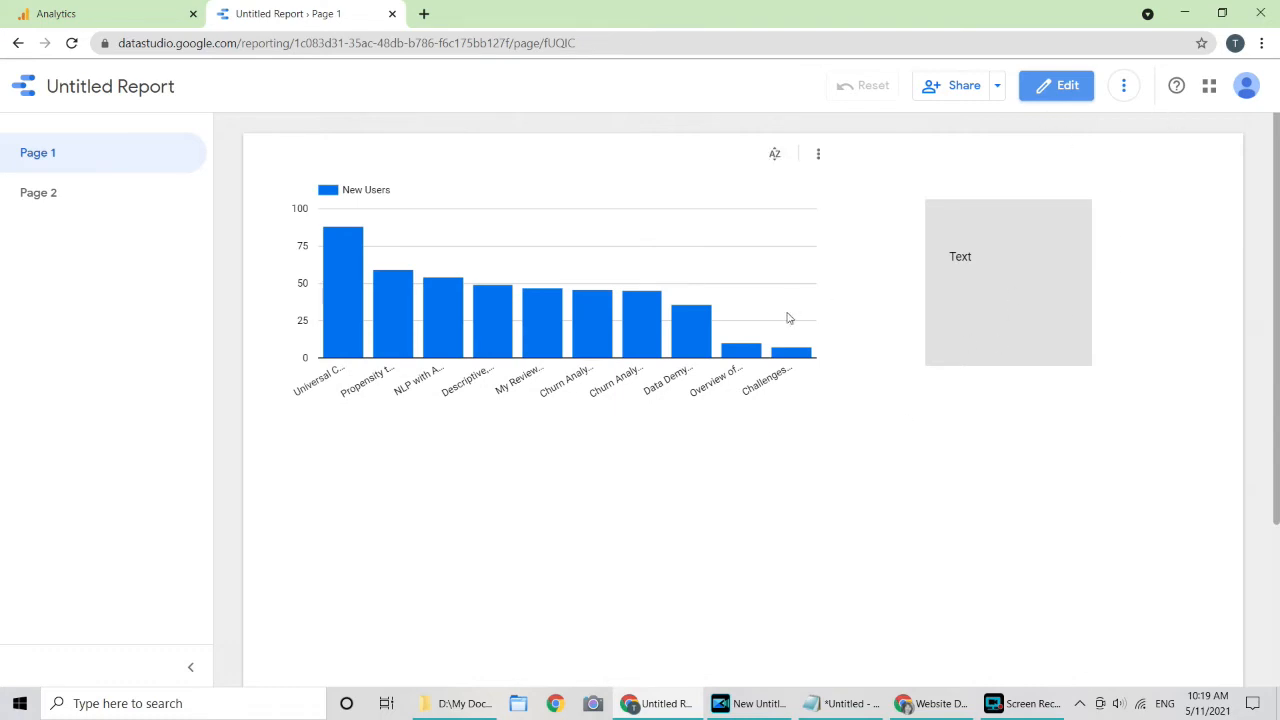
Step: Open and dismiss the bar chart's sort and export options, then return to edit mode
left_click(820, 155)
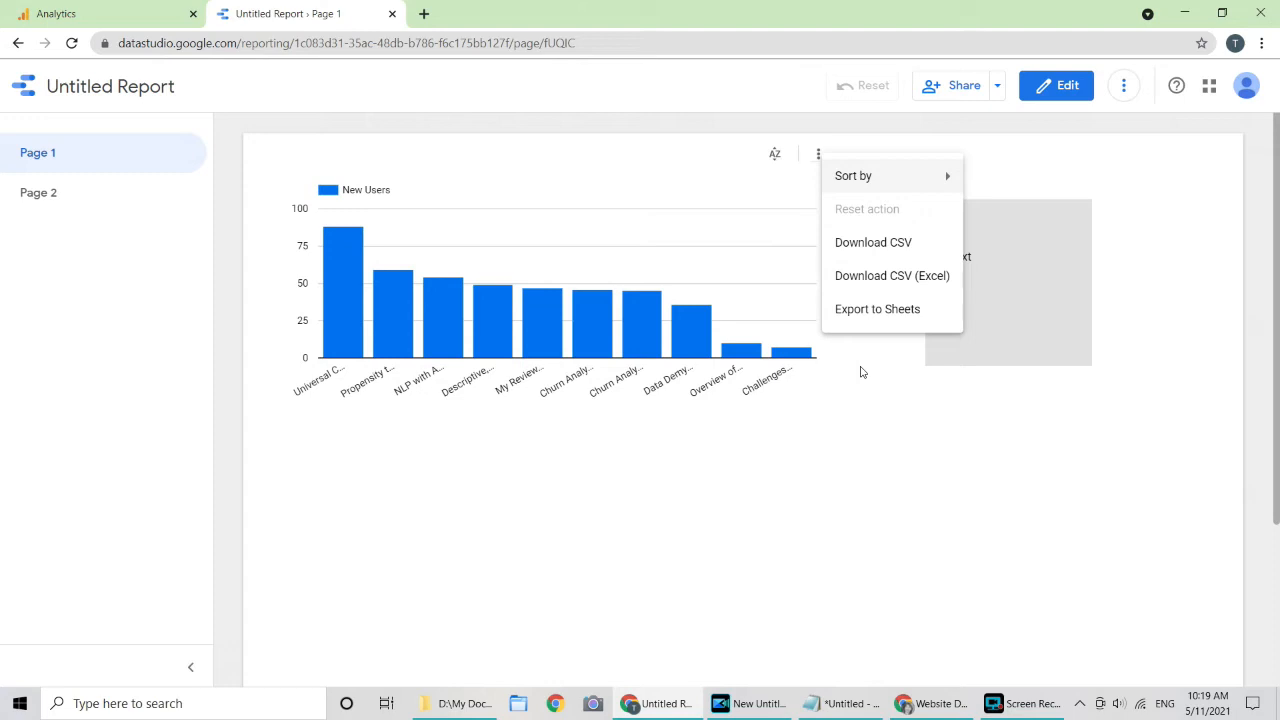
left_click(912, 384)
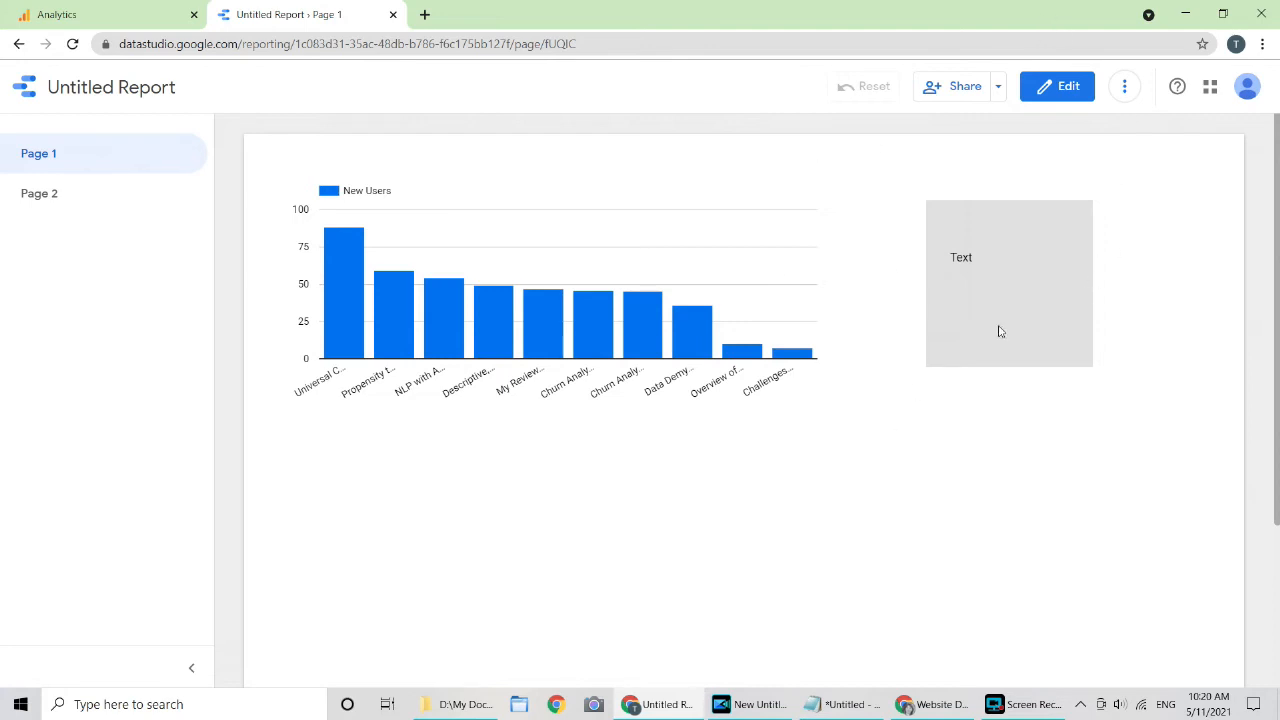
left_click(1072, 90)
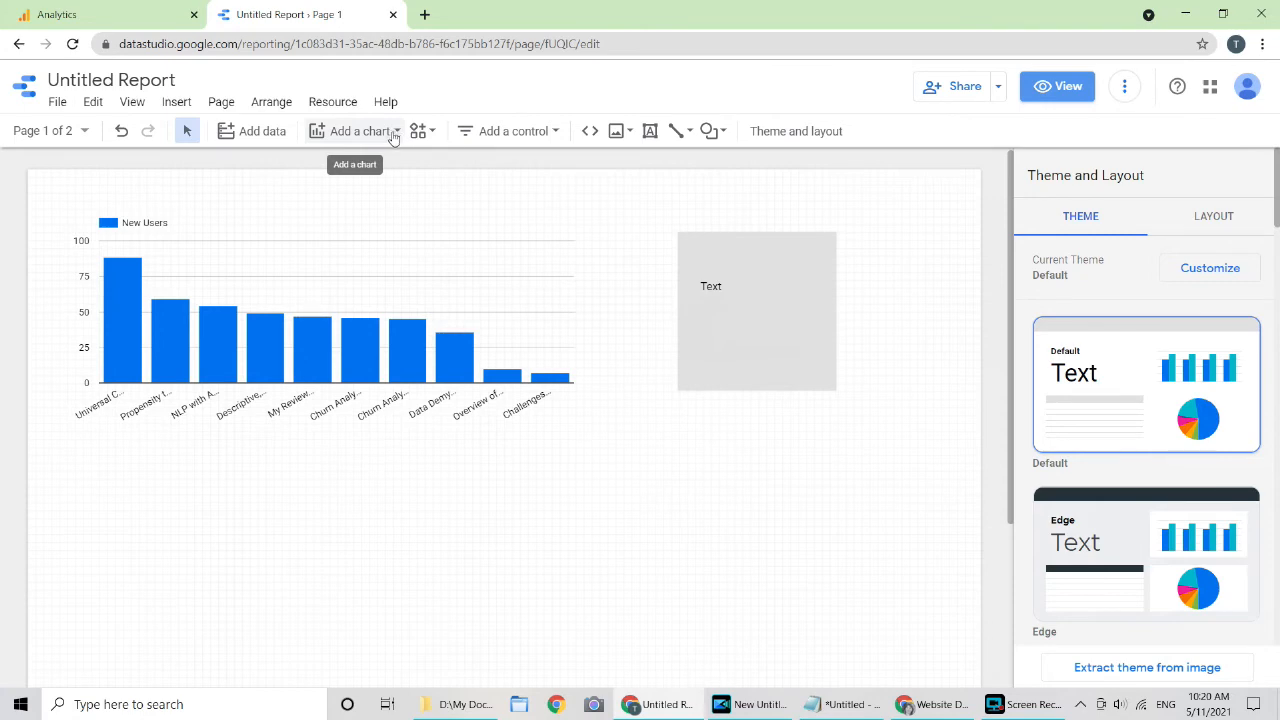
Step: Place a date range control on the canvas just above the Text box
left_click(546, 133)
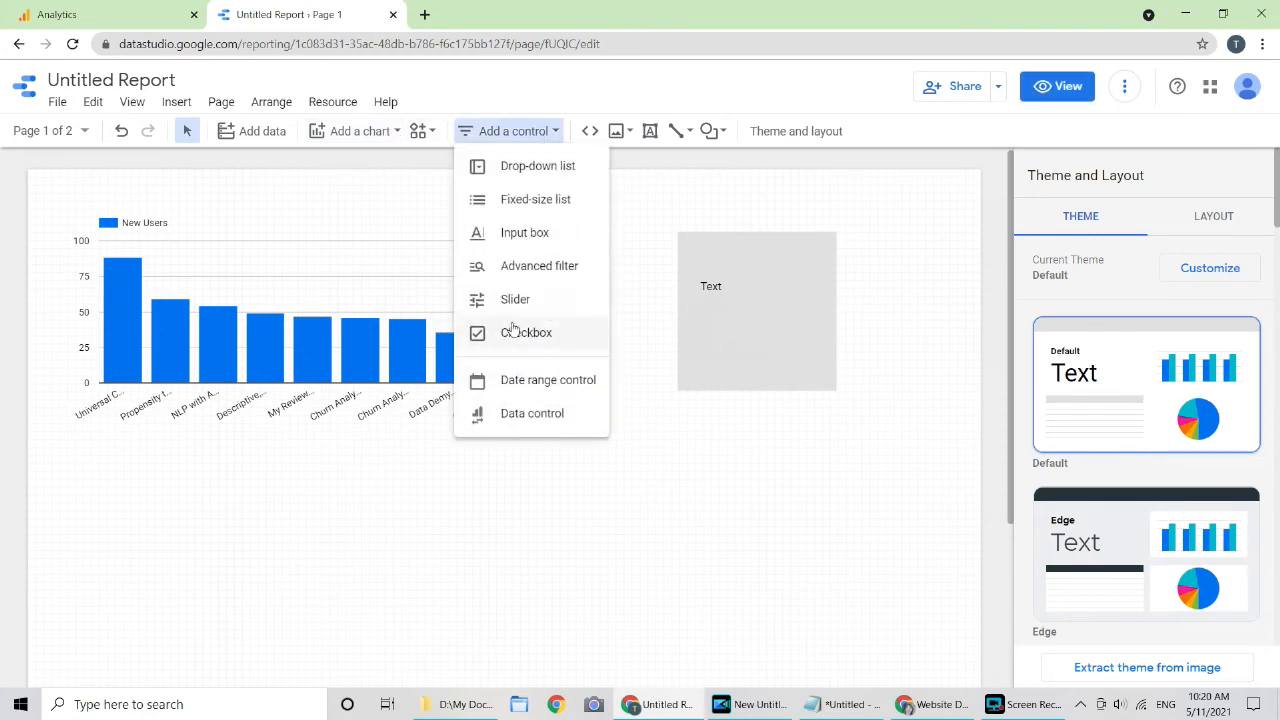
left_click(541, 383)
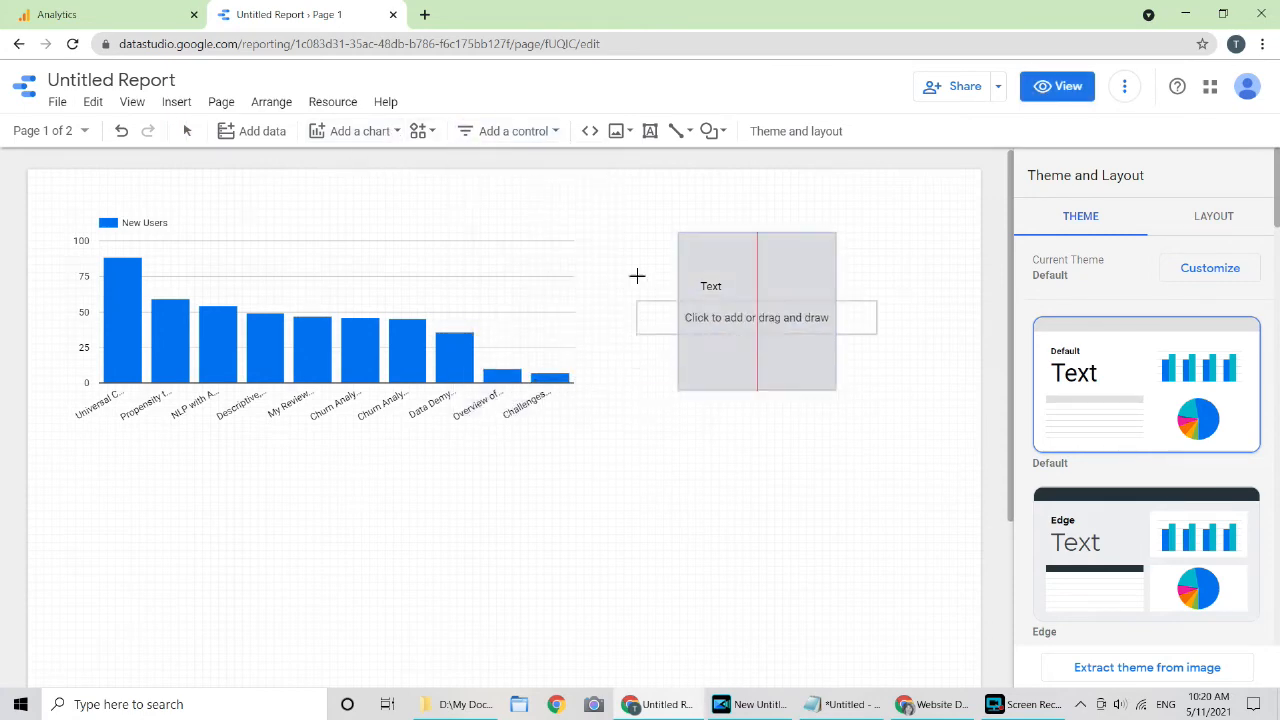
left_click(669, 189)
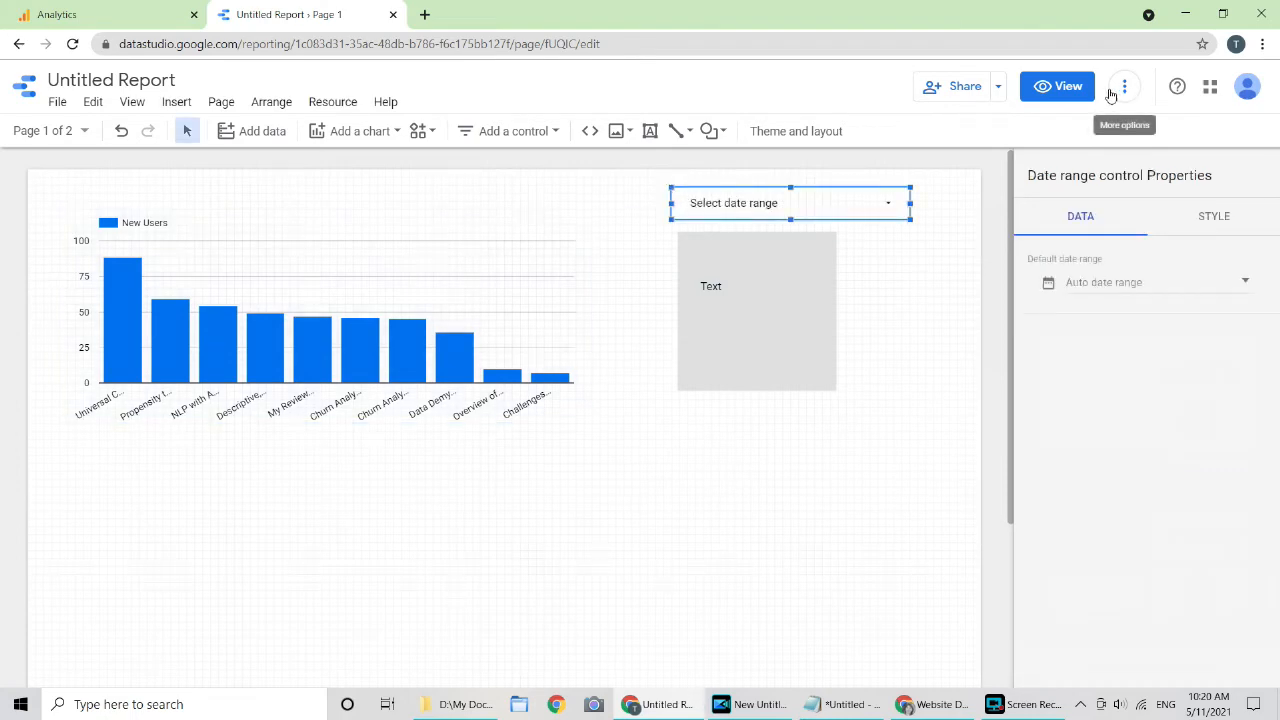
Step: Preview the page, return to editing, and select the new date range control
left_click(1068, 87)
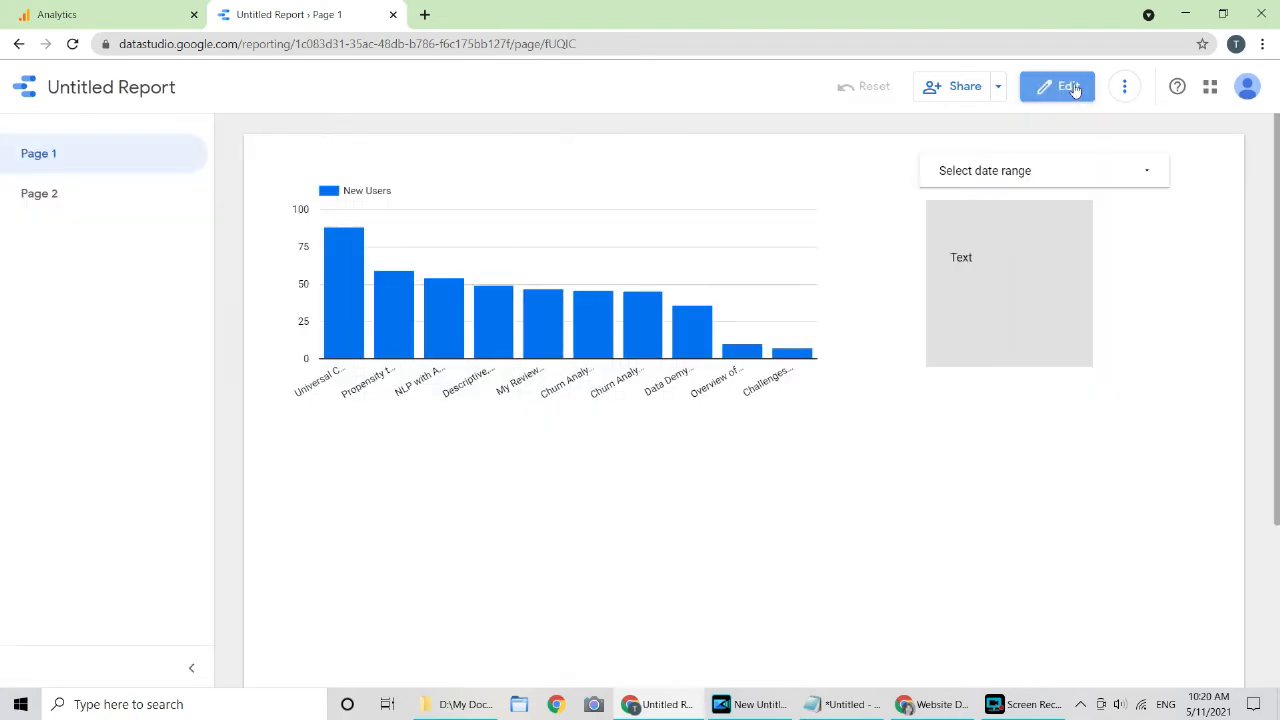
left_click(1070, 87)
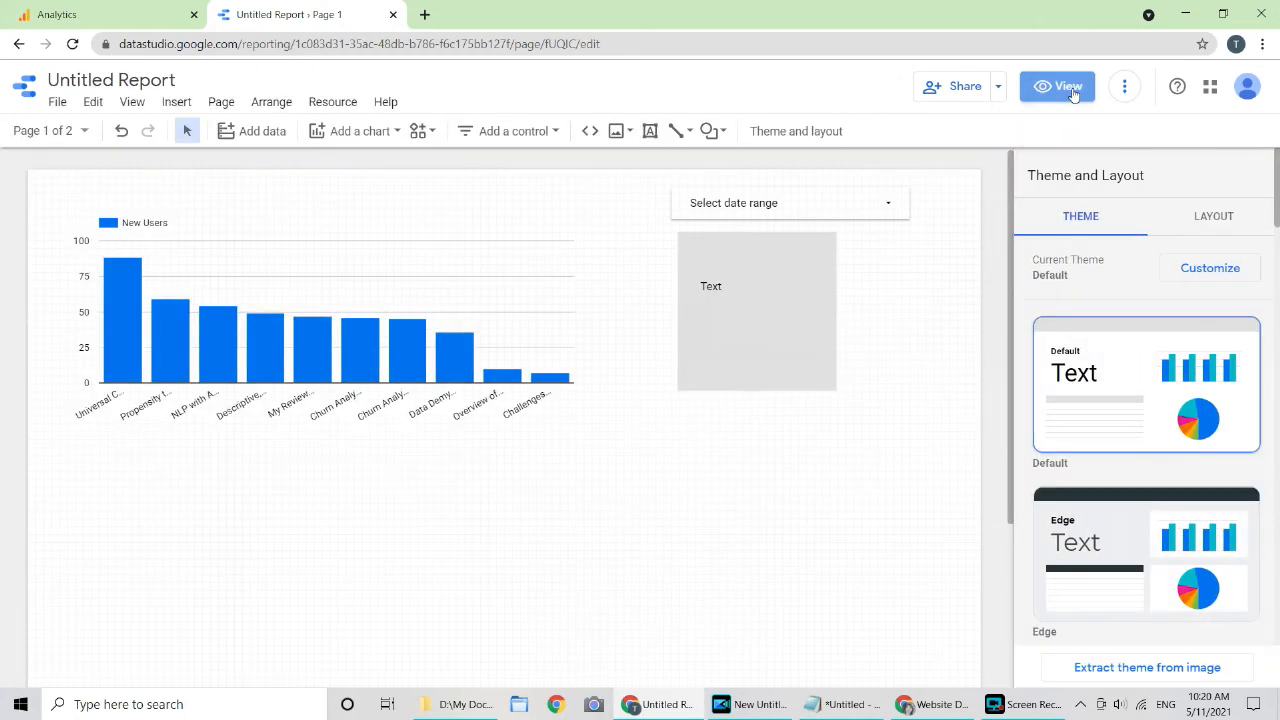
left_click(855, 209)
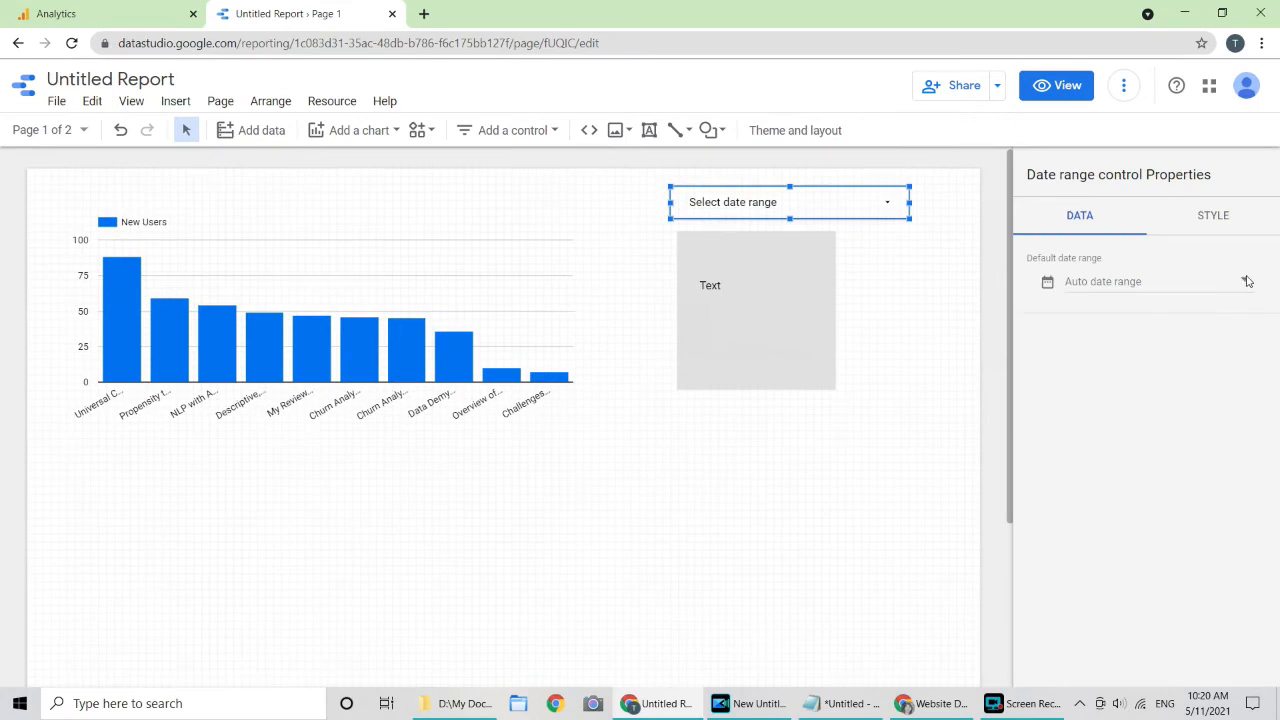
Step: Try This quarter to date, then Last year, as the control's default date range
left_click(1247, 281)
left_click(1221, 300)
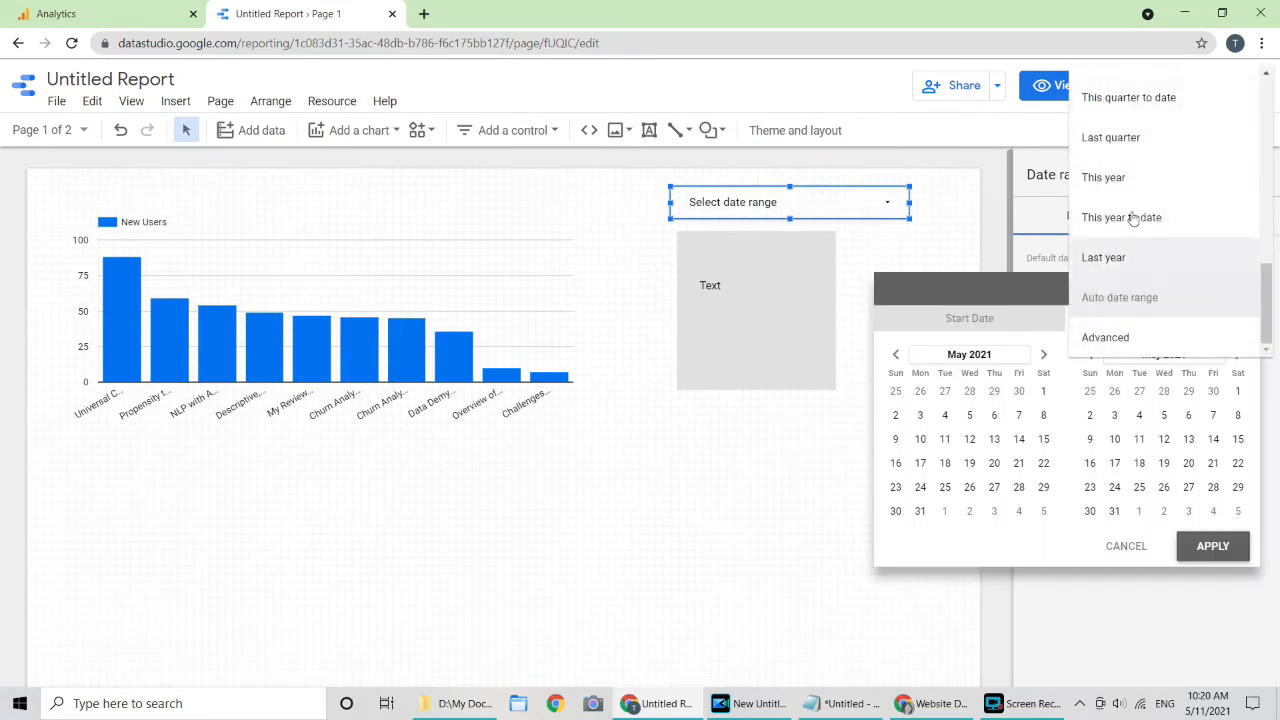
left_click(1128, 97)
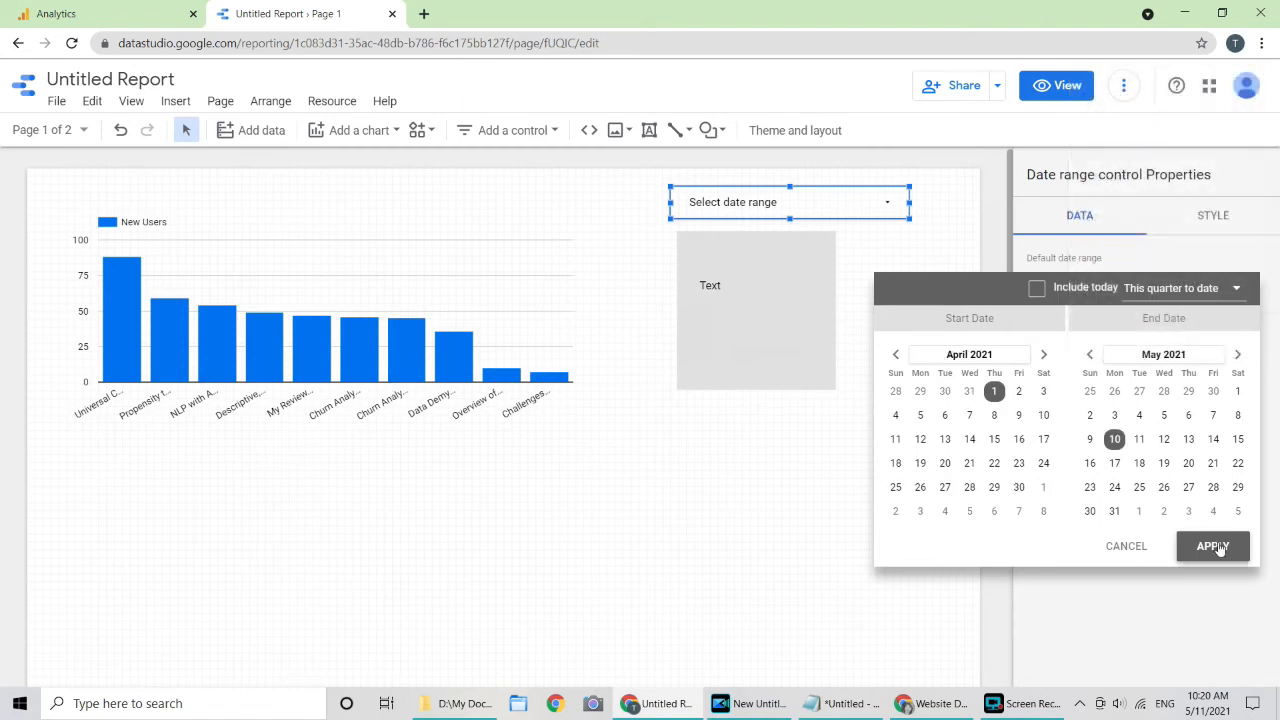
left_click(1213, 546)
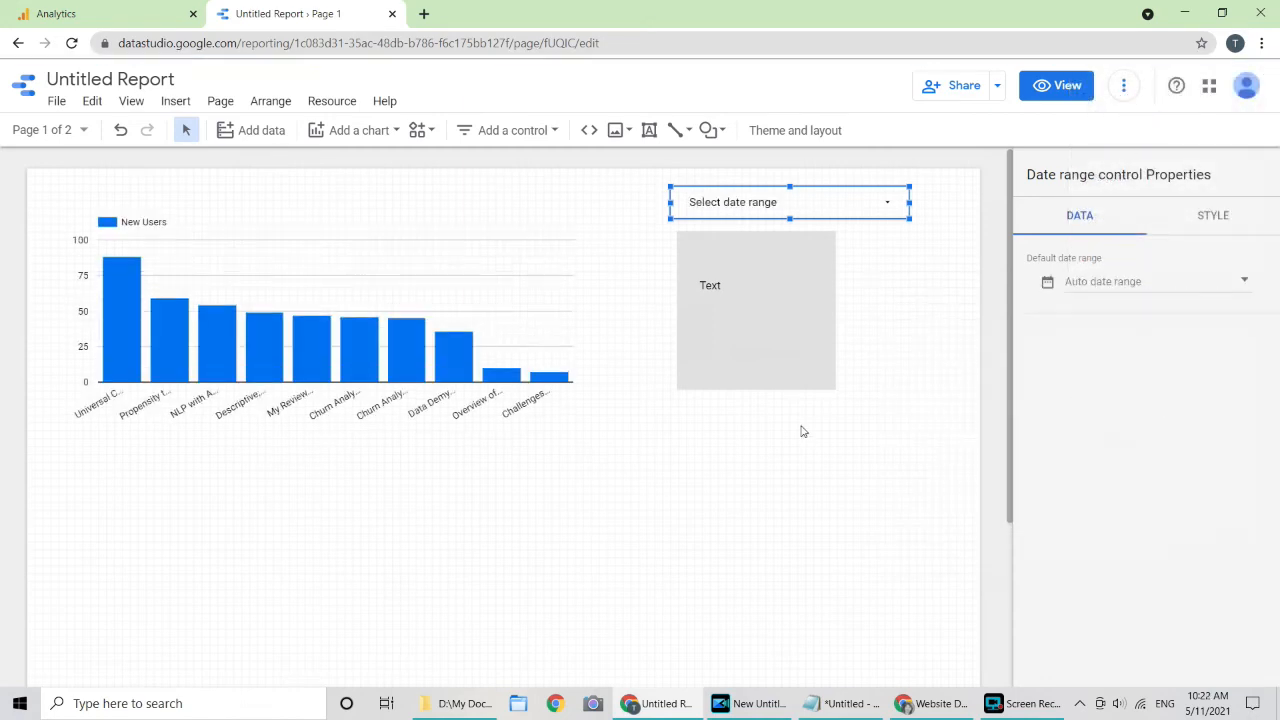
left_click(1244, 281)
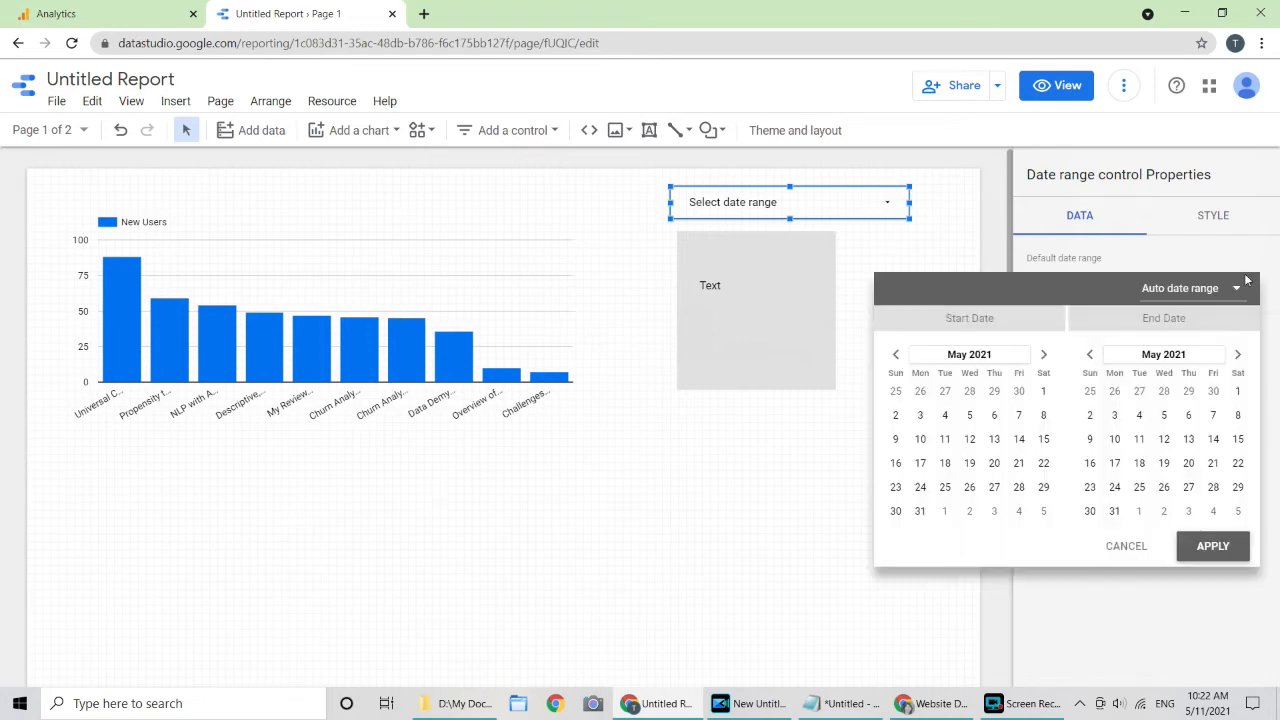
left_click(1237, 291)
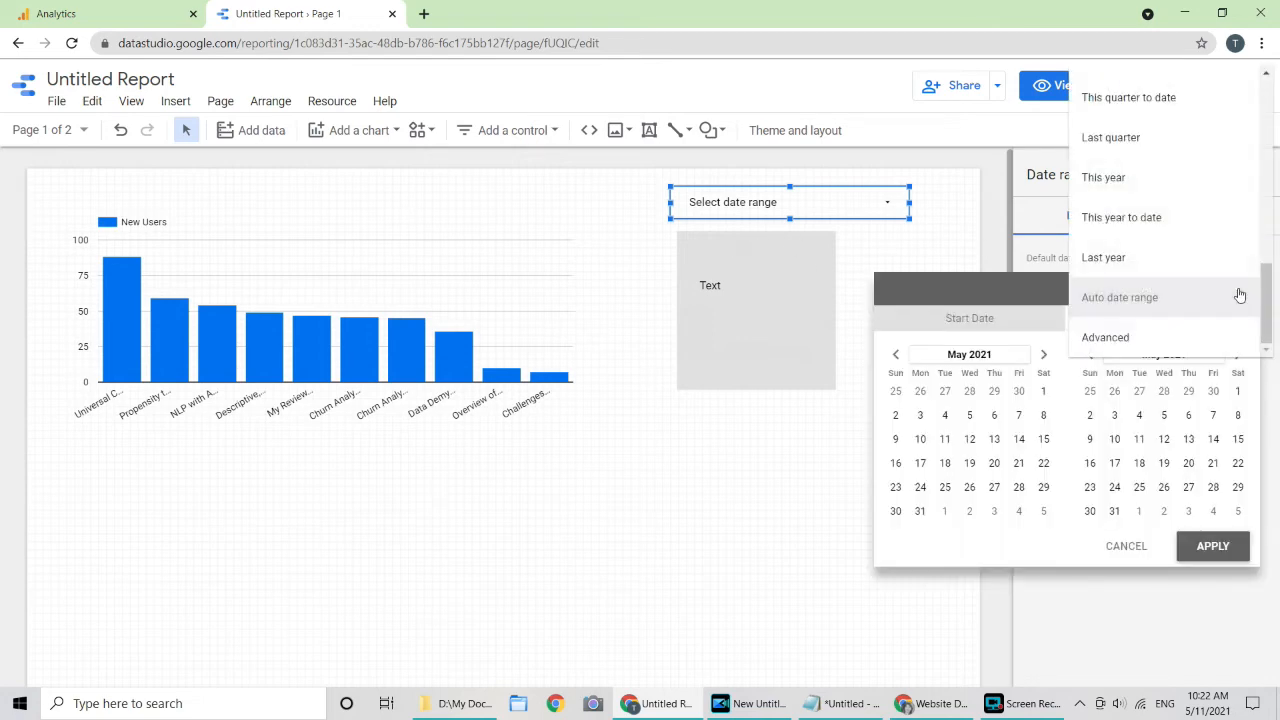
left_click(1168, 256)
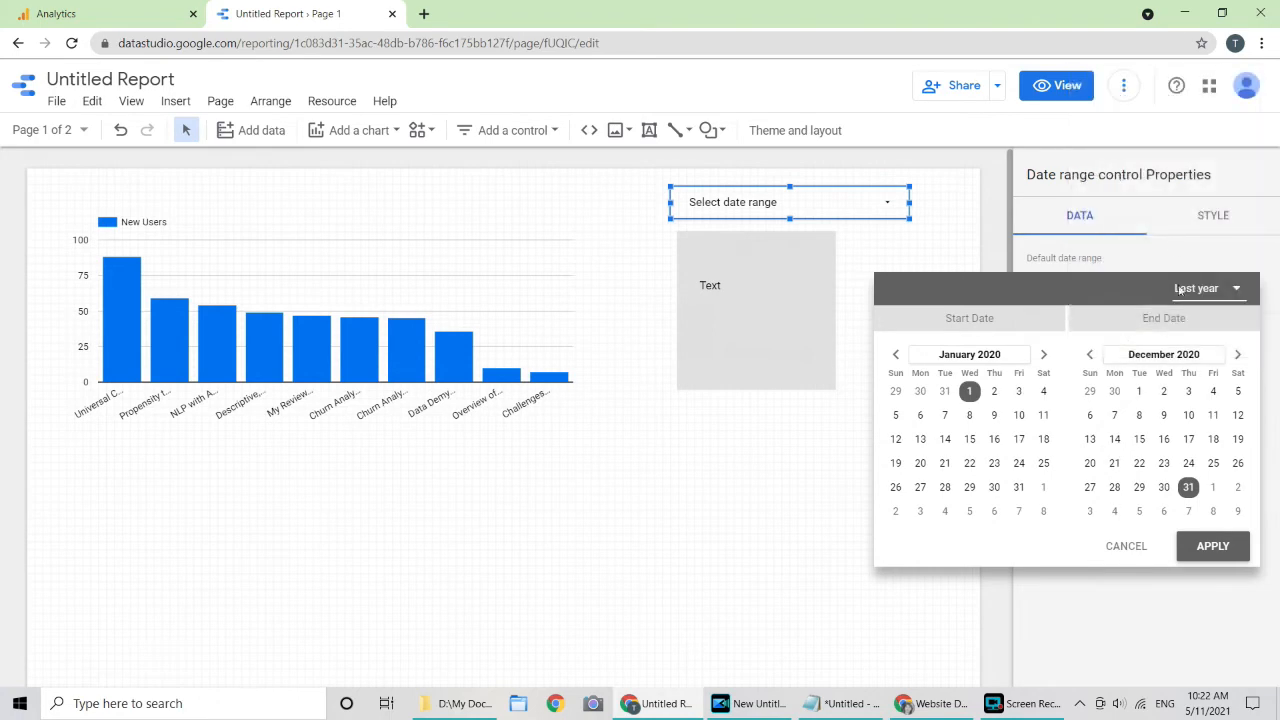
left_click(1222, 547)
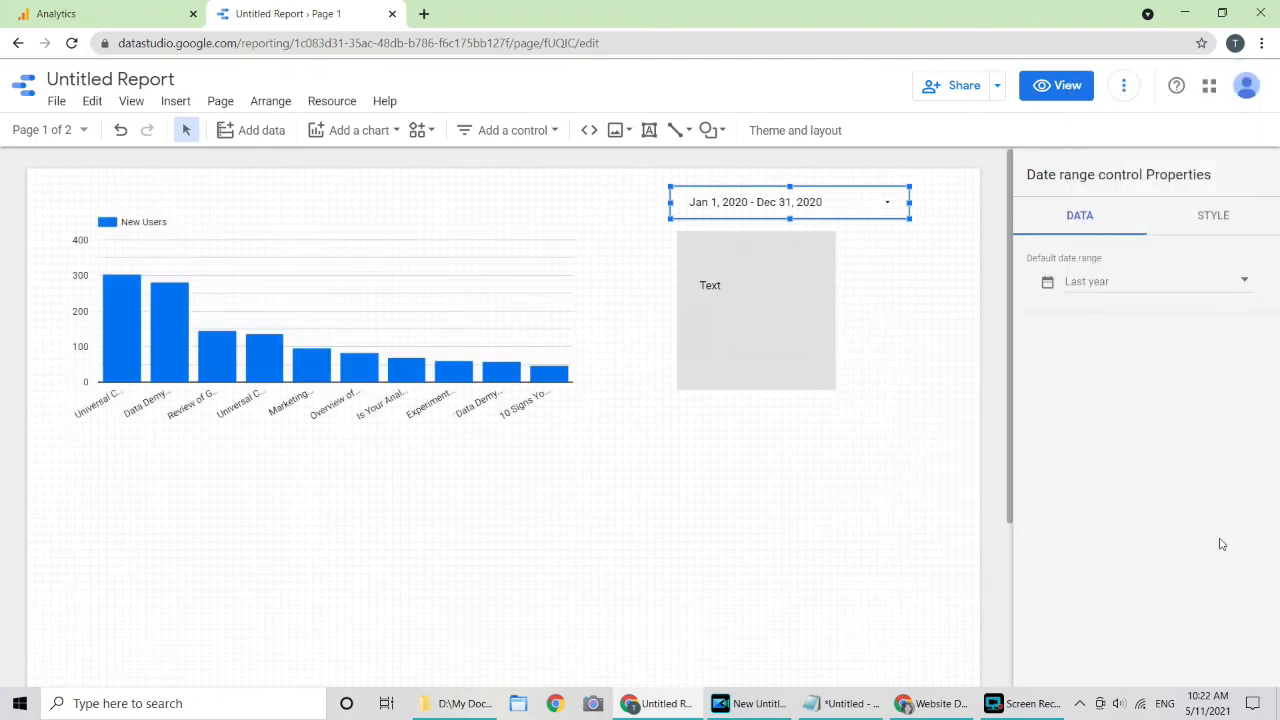
Step: Set the default date range to Last quarter (Jan 1–Mar 31, 2021) and preview
left_click(1247, 283)
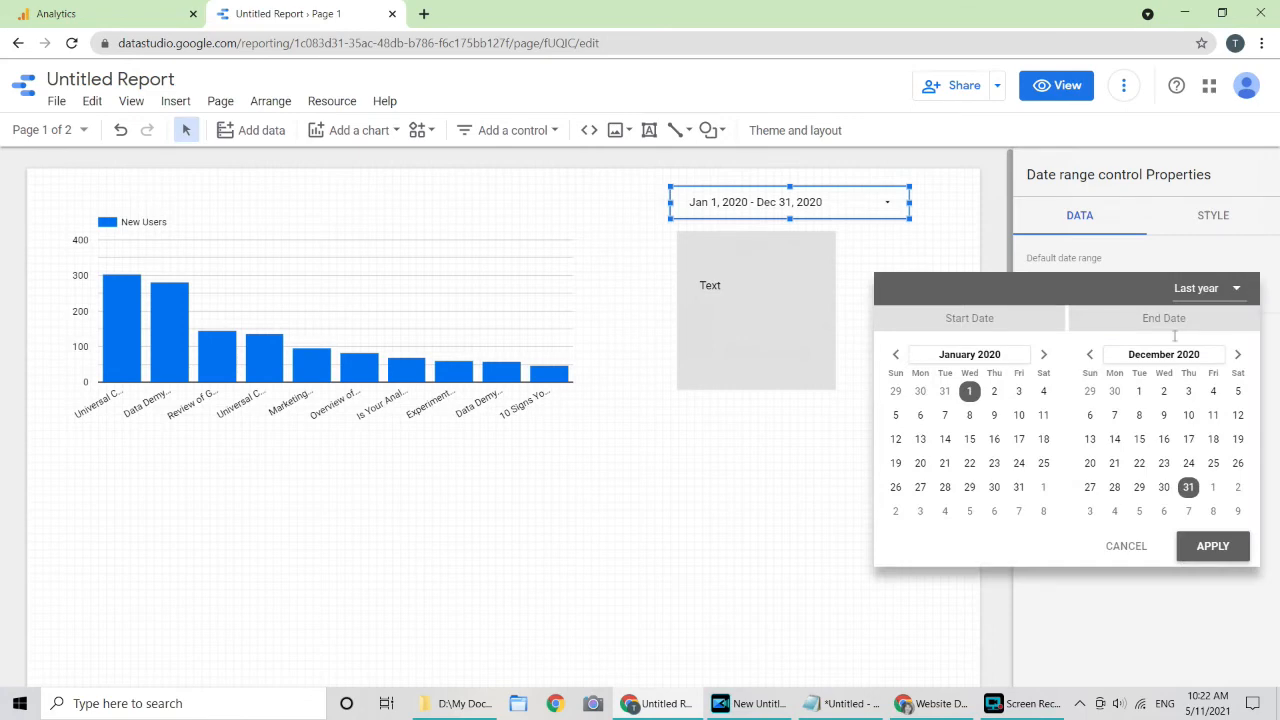
left_click(1239, 290)
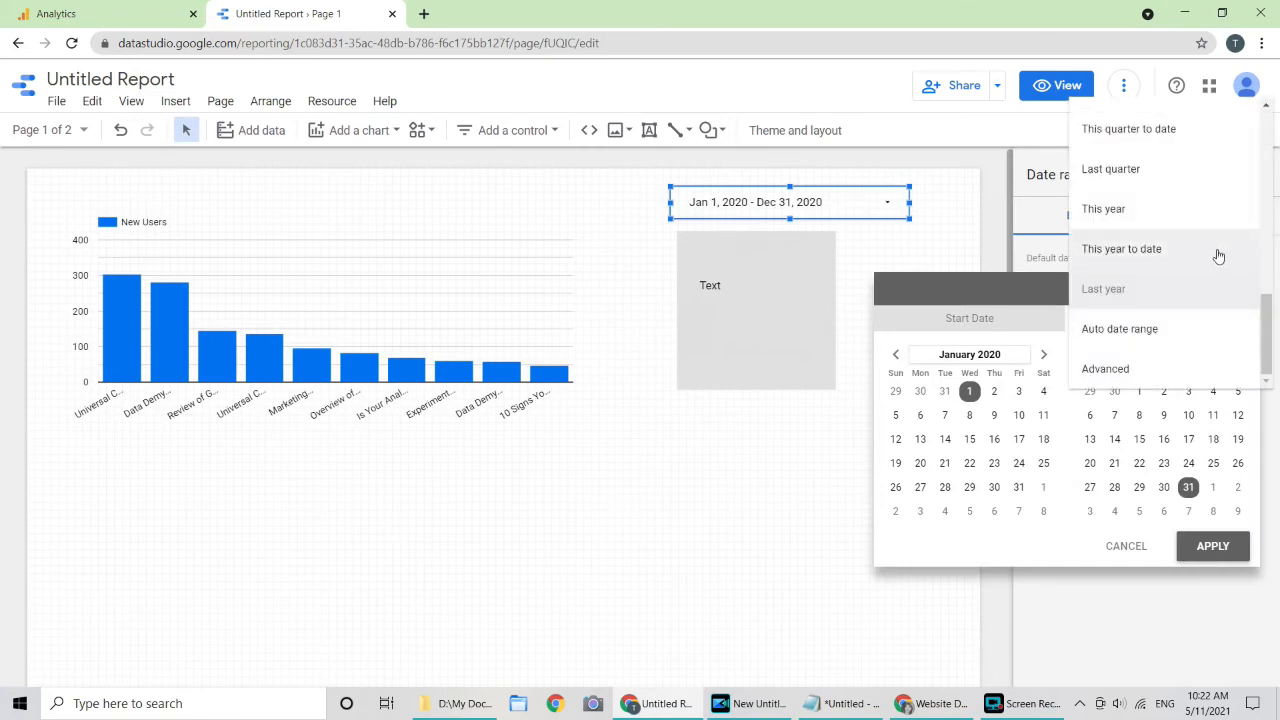
left_click(1170, 170)
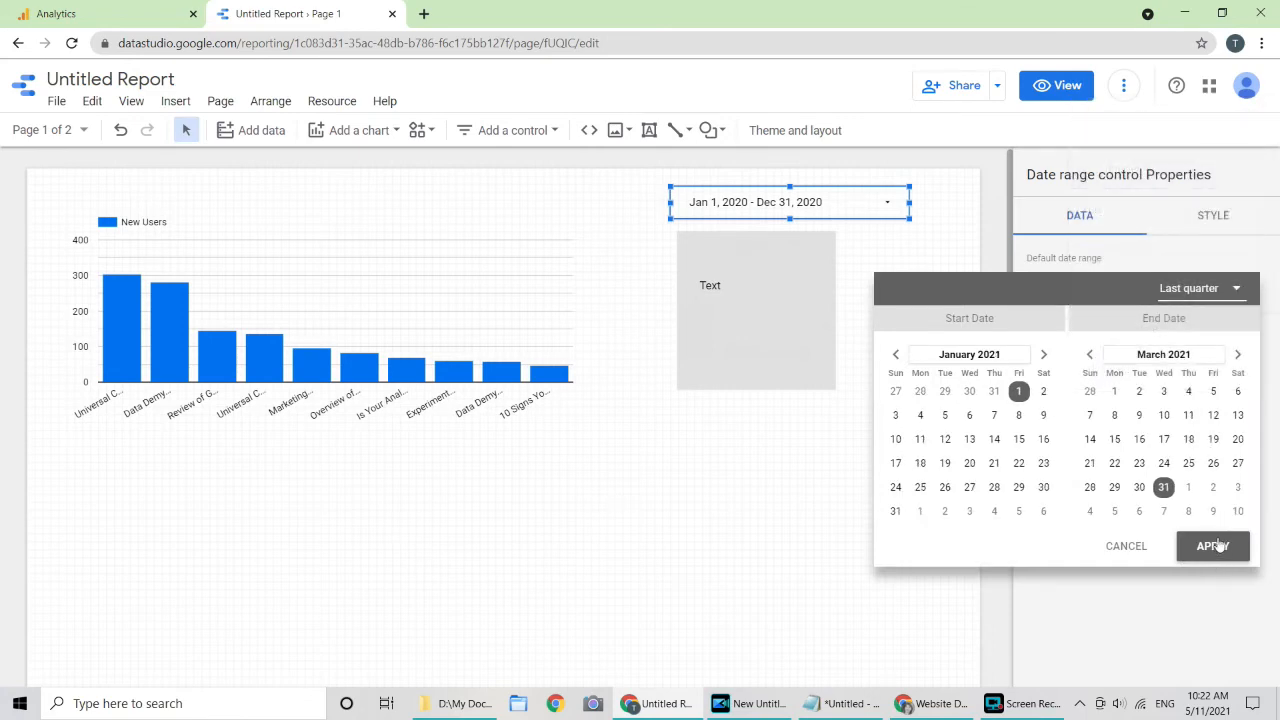
left_click(1213, 548)
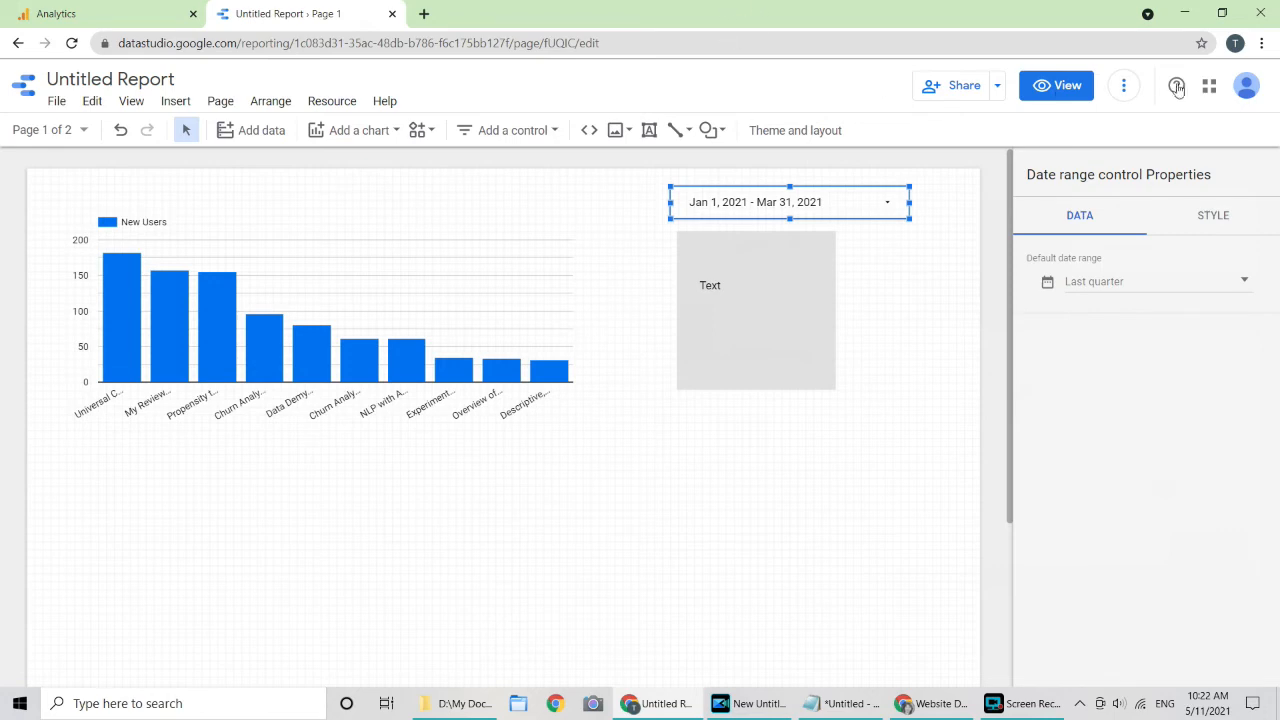
left_click(1067, 86)
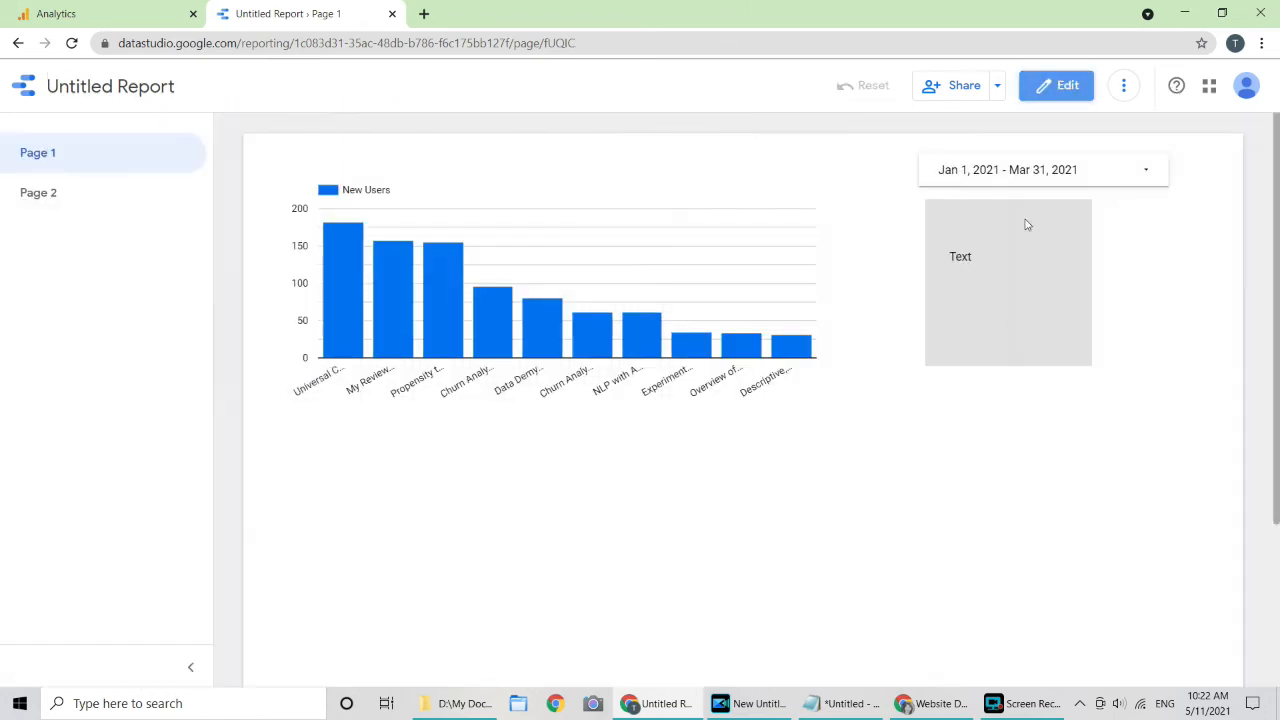
Step: Convert the New Users bar chart to a Time series and remove the Page Title breakdown
left_click(1067, 88)
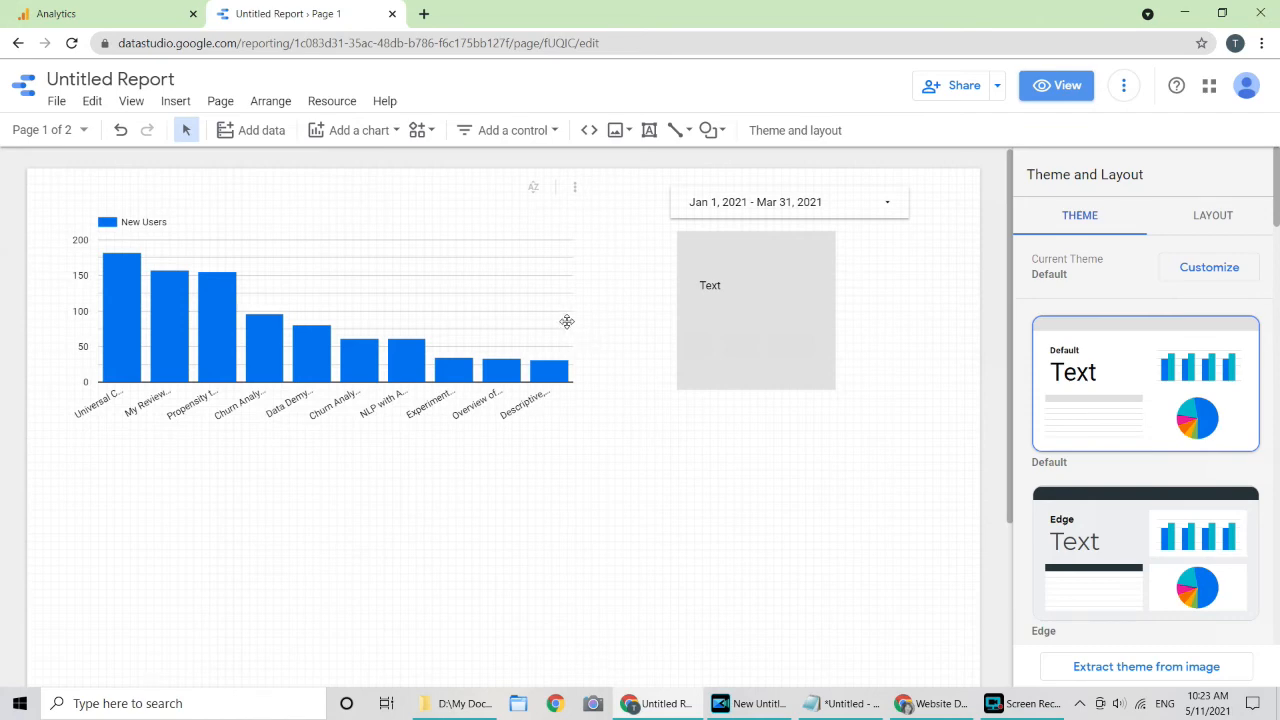
left_click(410, 300)
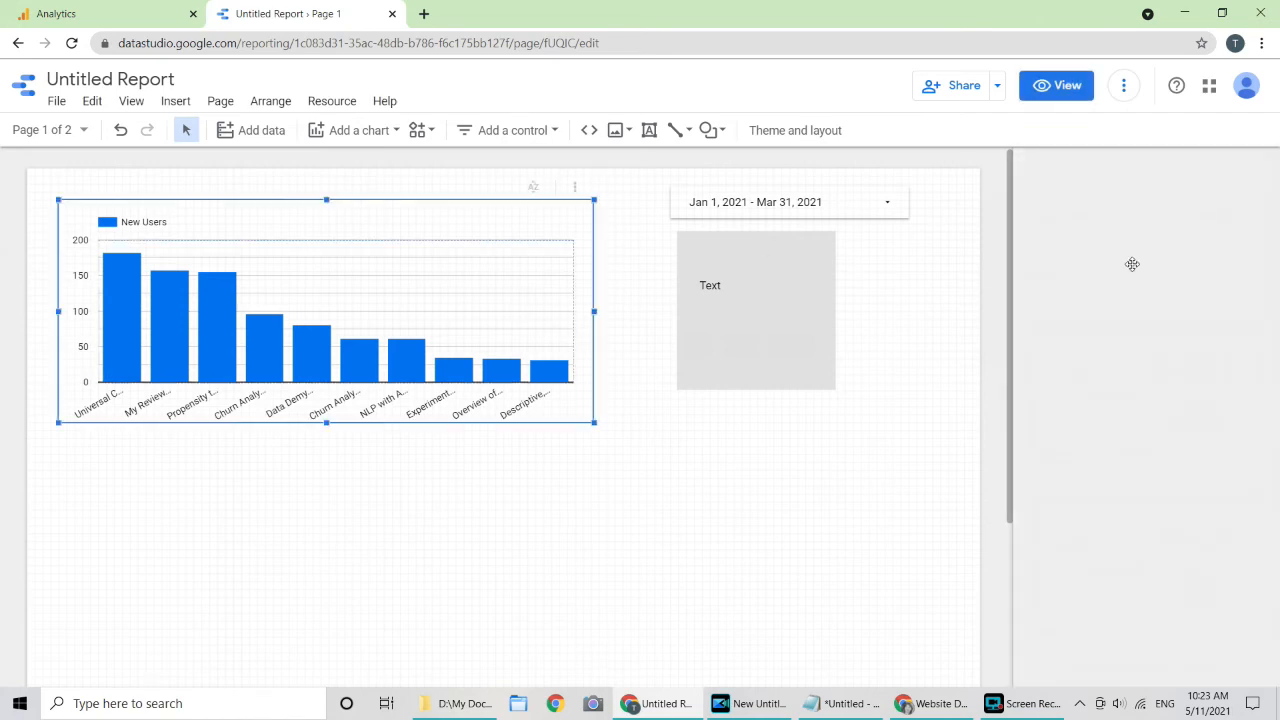
left_click(1267, 171)
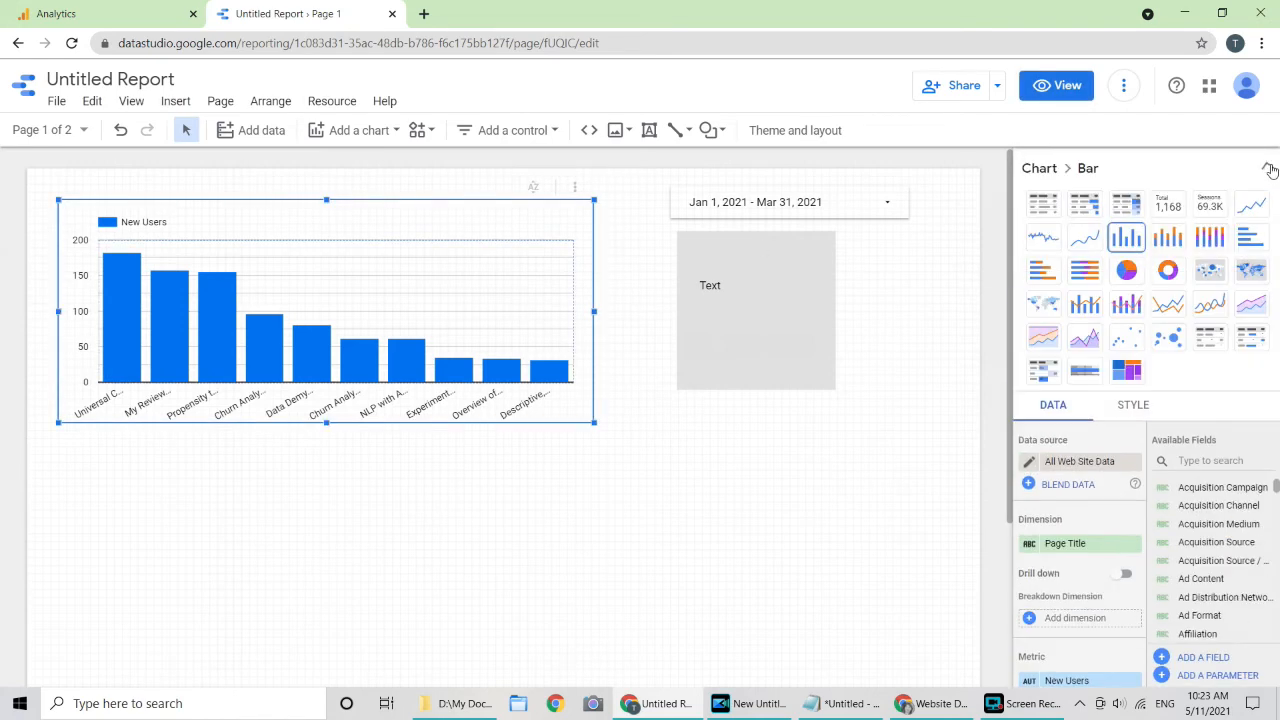
left_click(1249, 206)
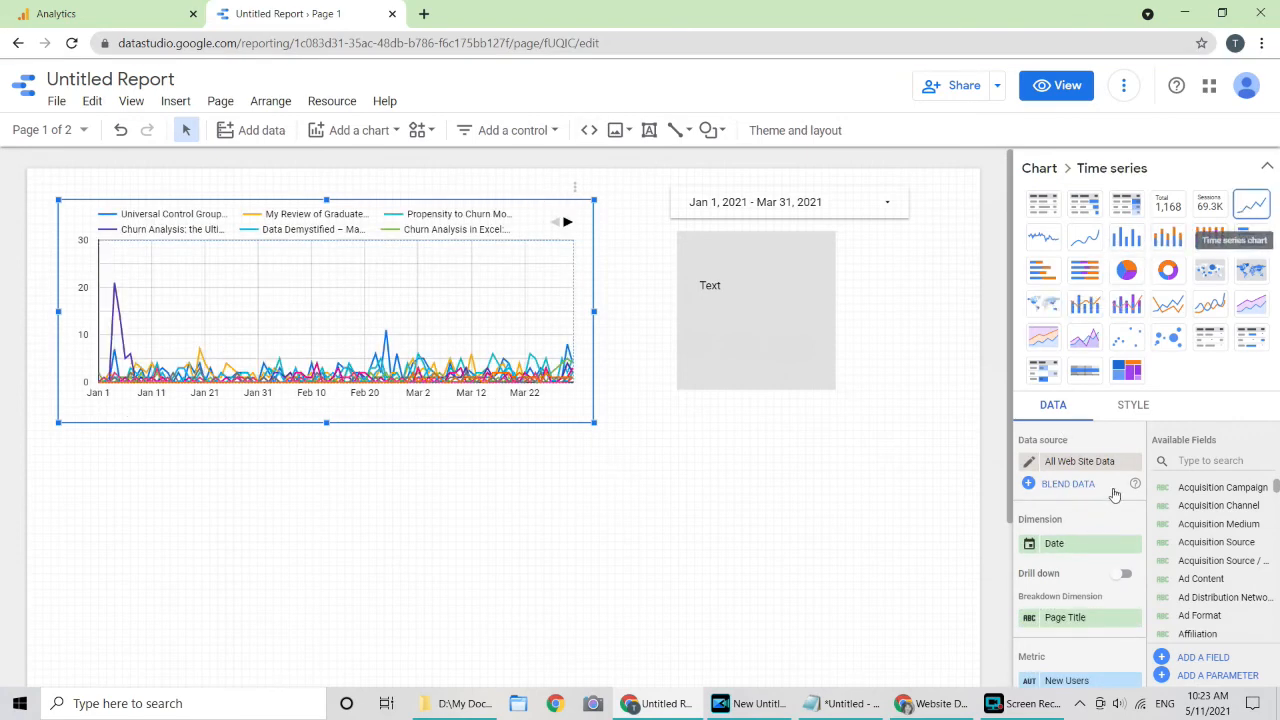
scroll(1120, 530, "down", 5)
scroll(1126, 534, "up", 5)
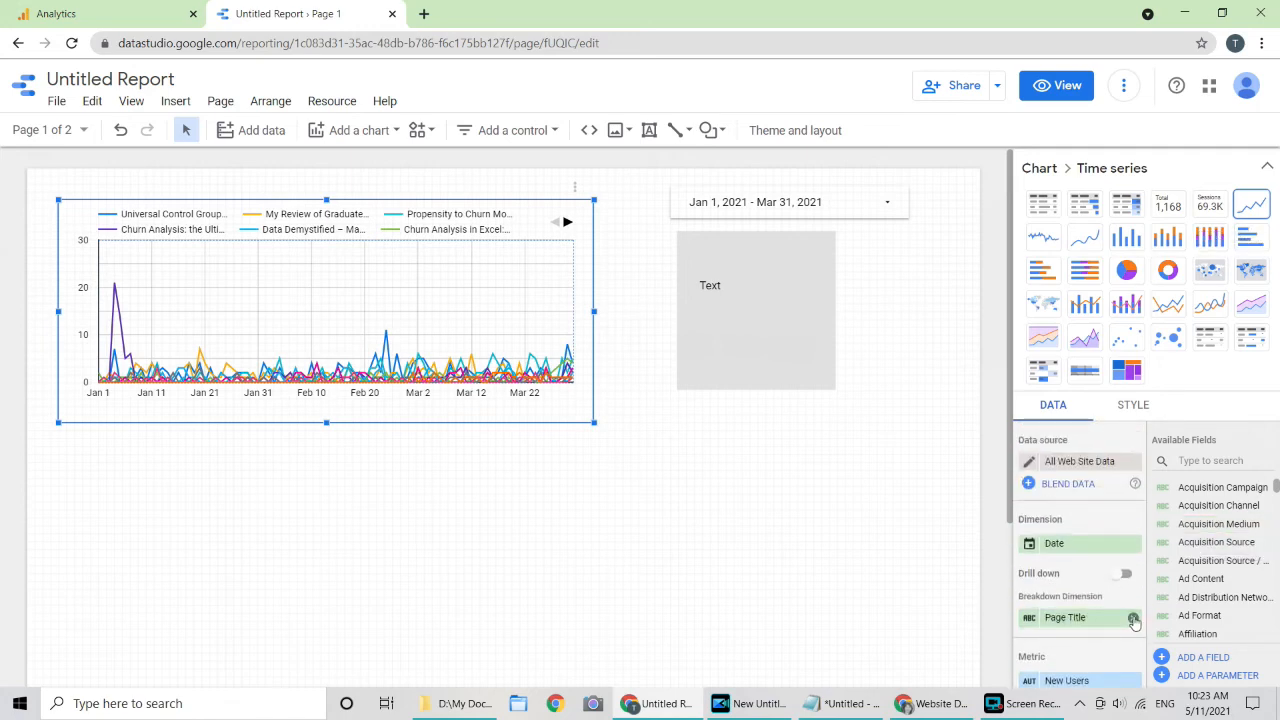
left_click(1134, 620)
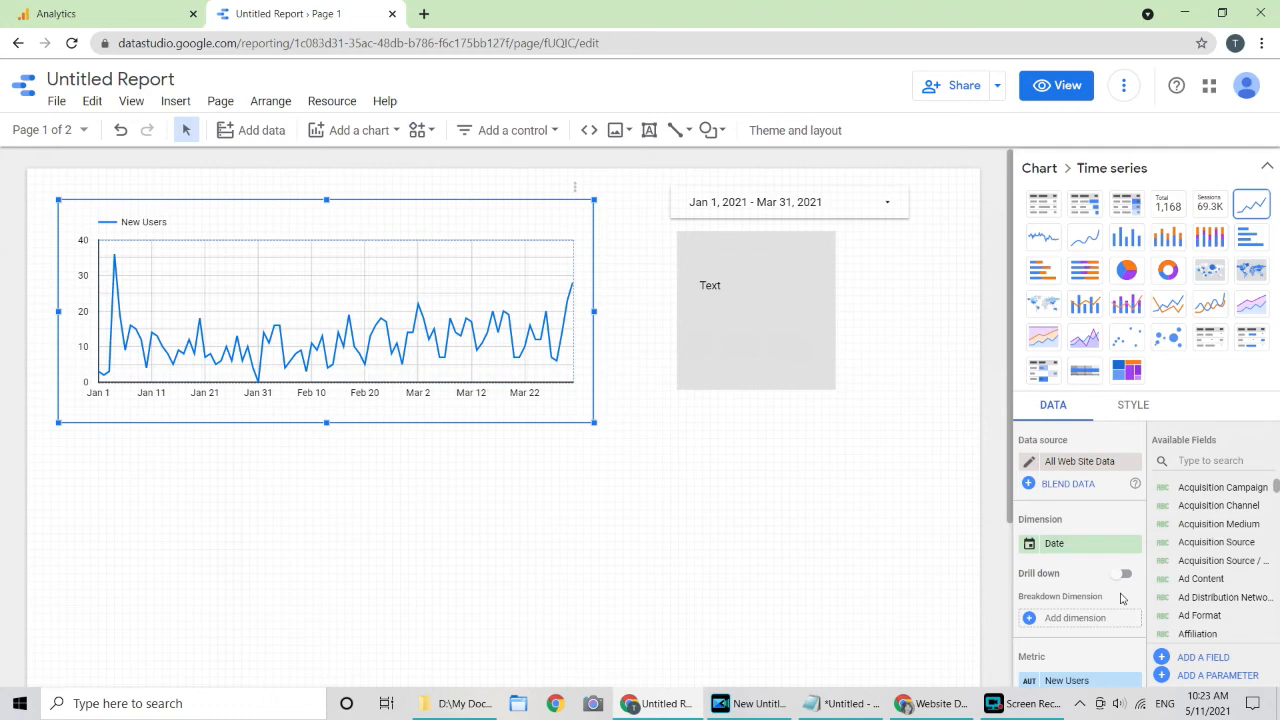
Step: Set the chart's comparison date range to Previous year, then deselect the chart
left_click(1267, 166)
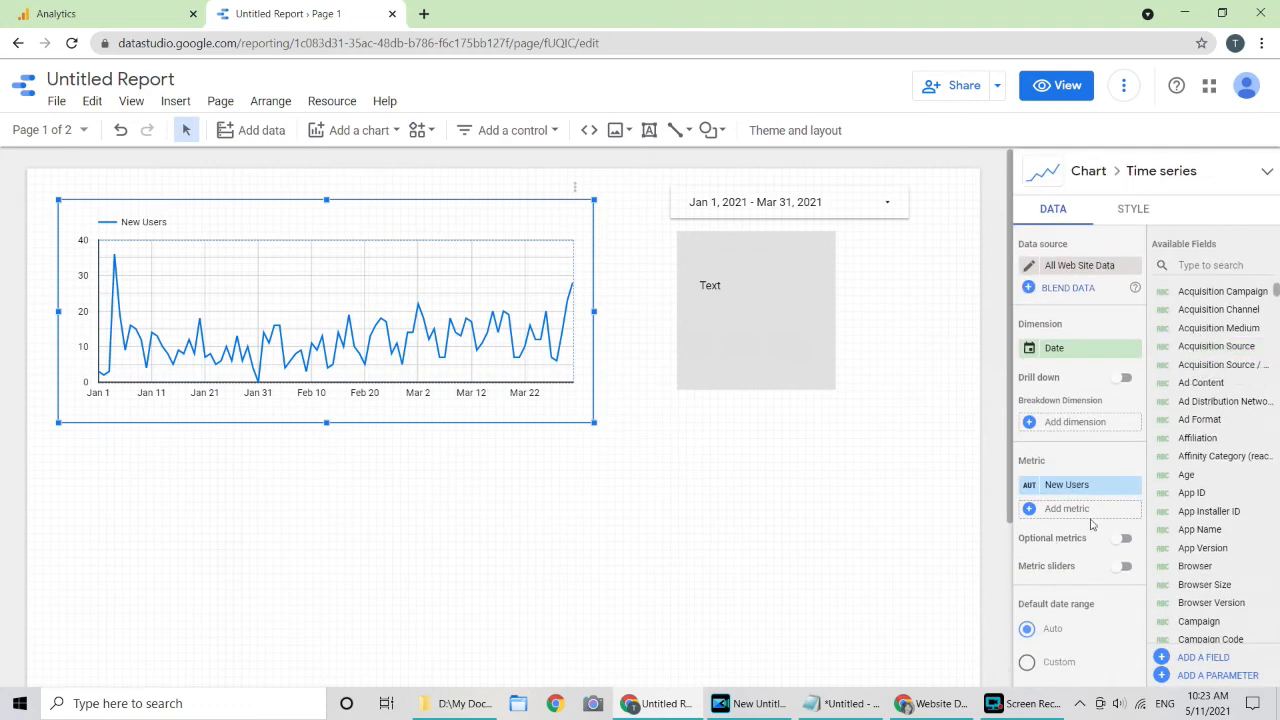
scroll(1091, 524, "down", 3)
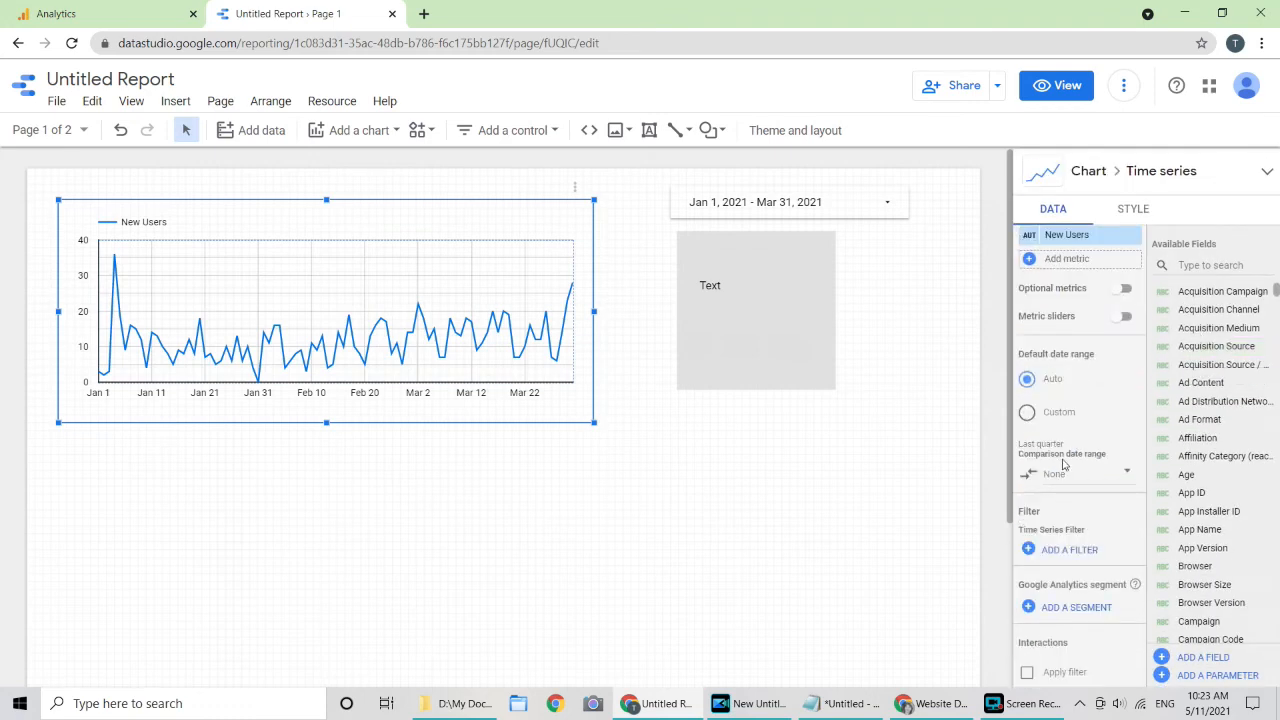
left_click(1128, 476)
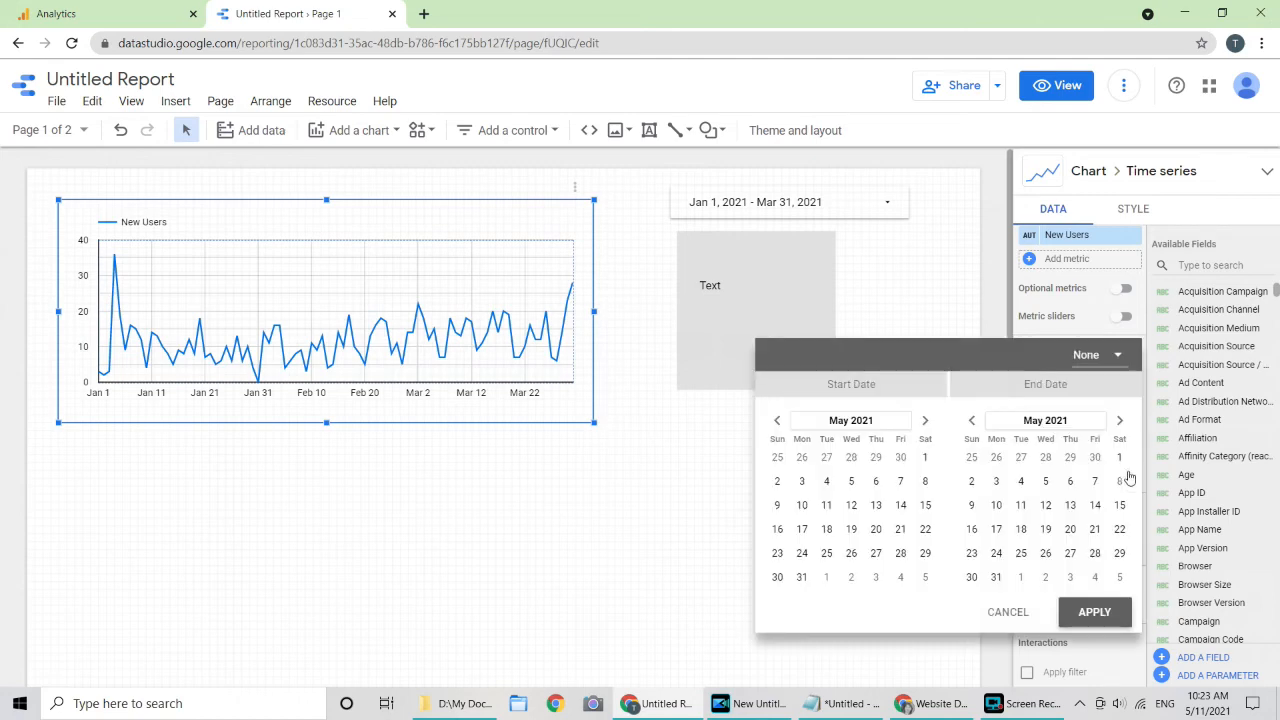
left_click(1120, 358)
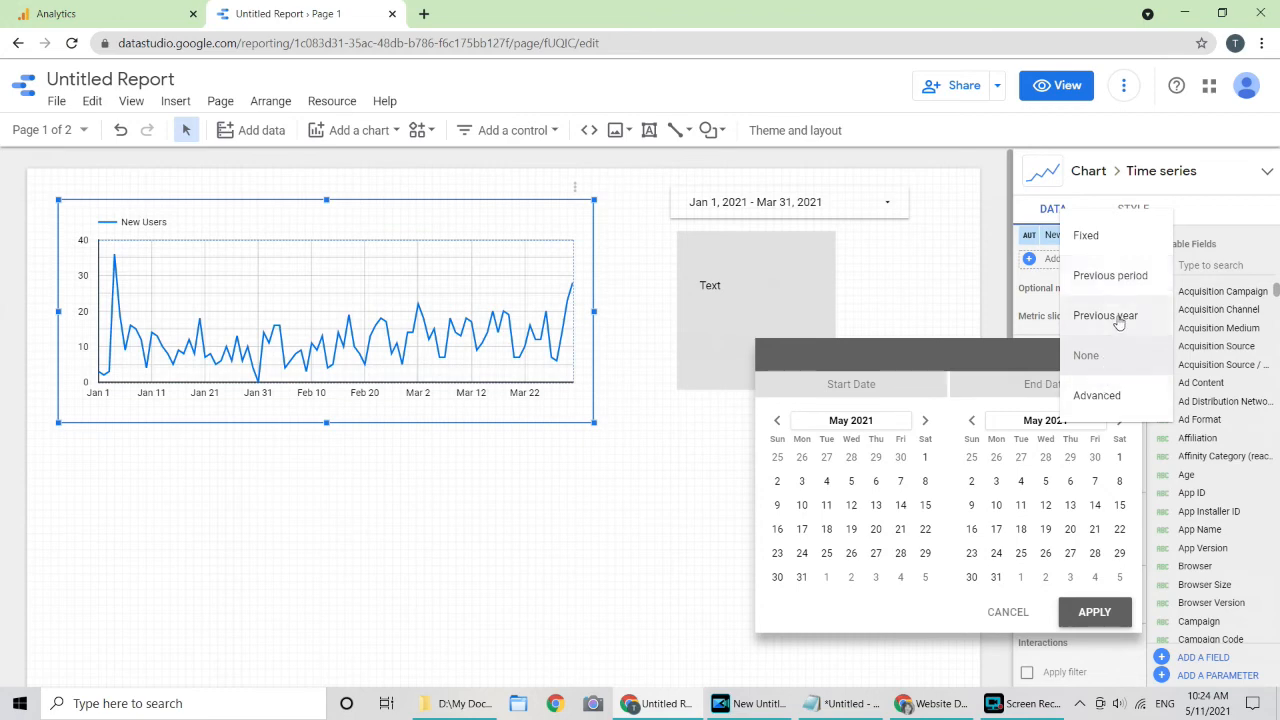
left_click(1120, 318)
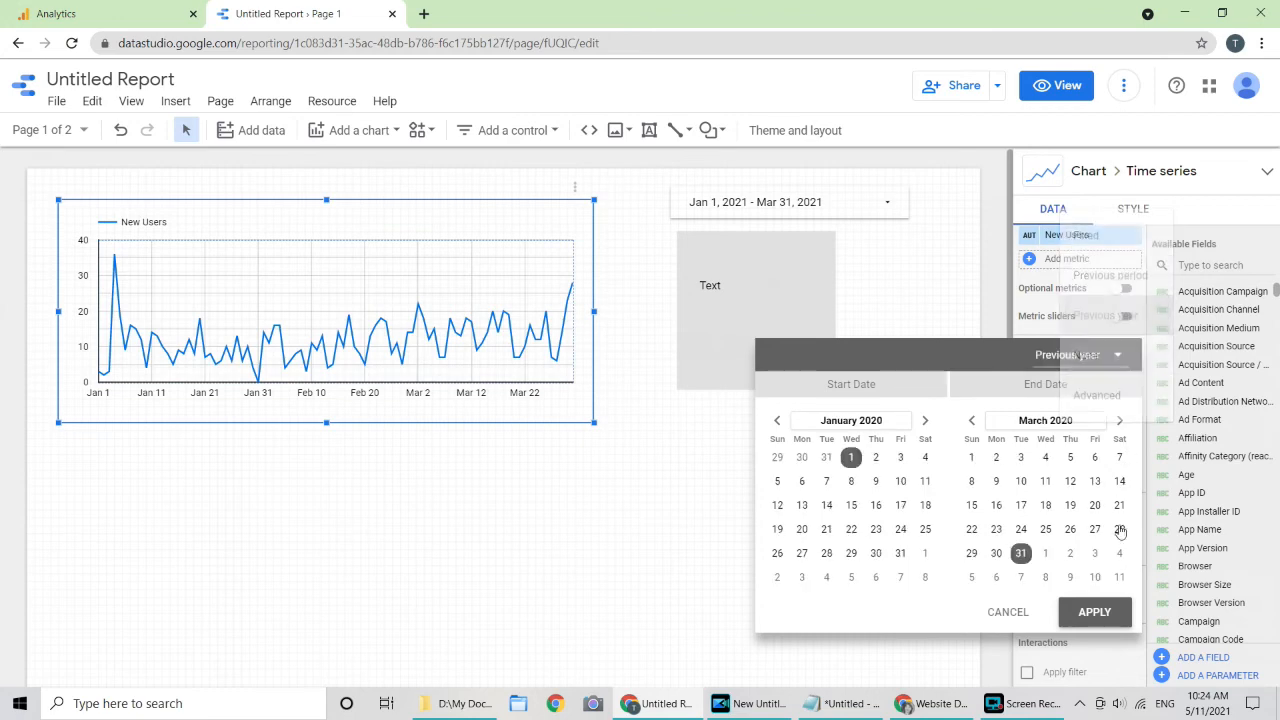
left_click(1102, 617)
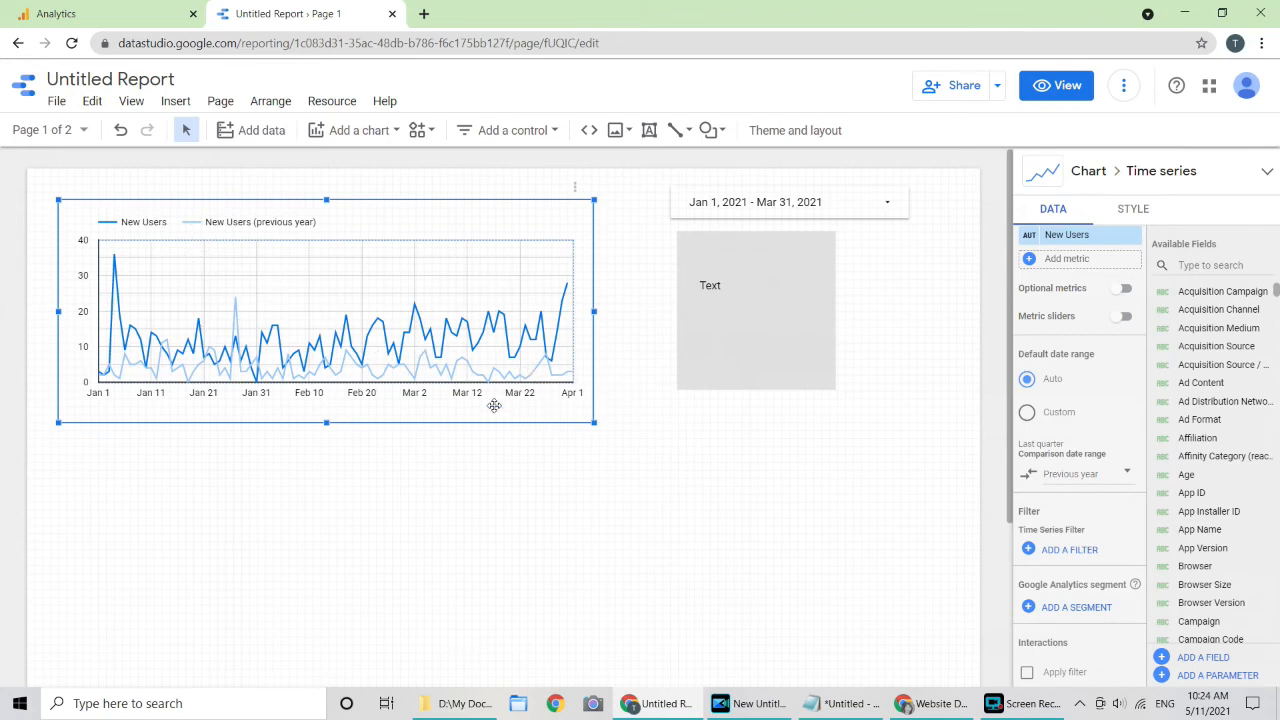
left_click(804, 445)
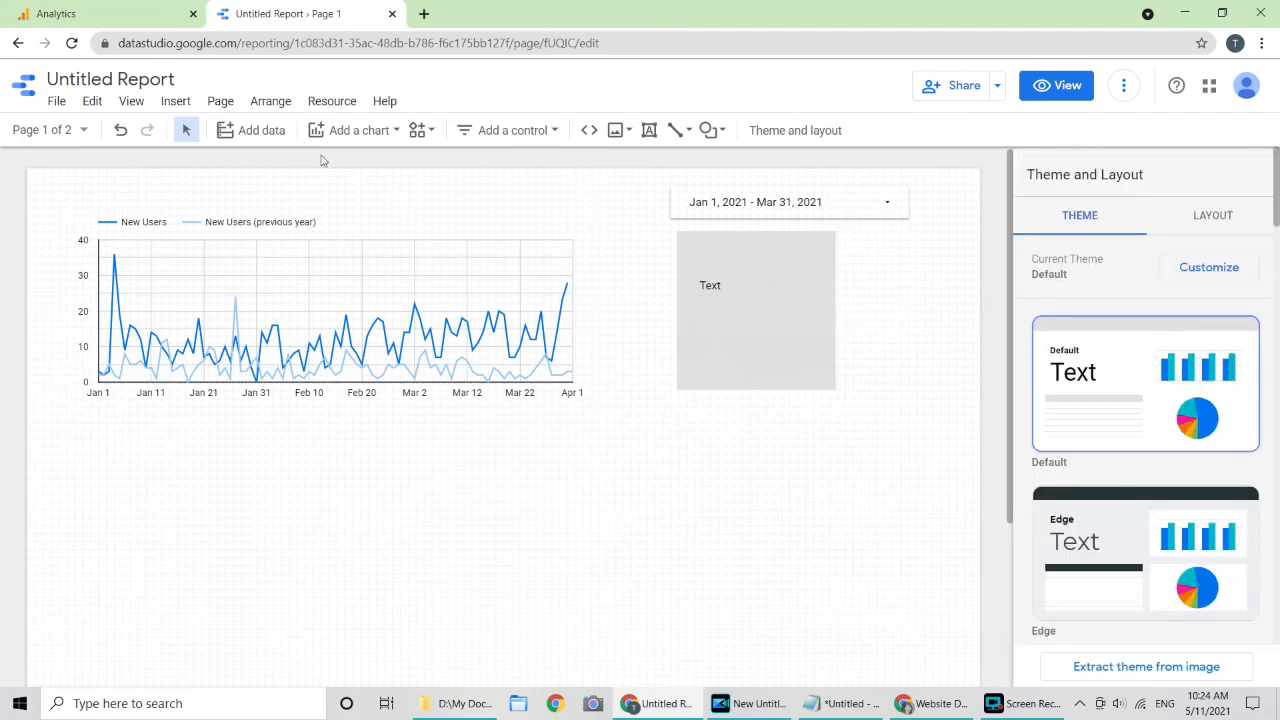
Step: Retitle the report 'Sample report' and show the Share dropdown options
left_click(182, 82)
key("End")
key("ctrl+shift+Left")
key("ctrl+shift+Left")
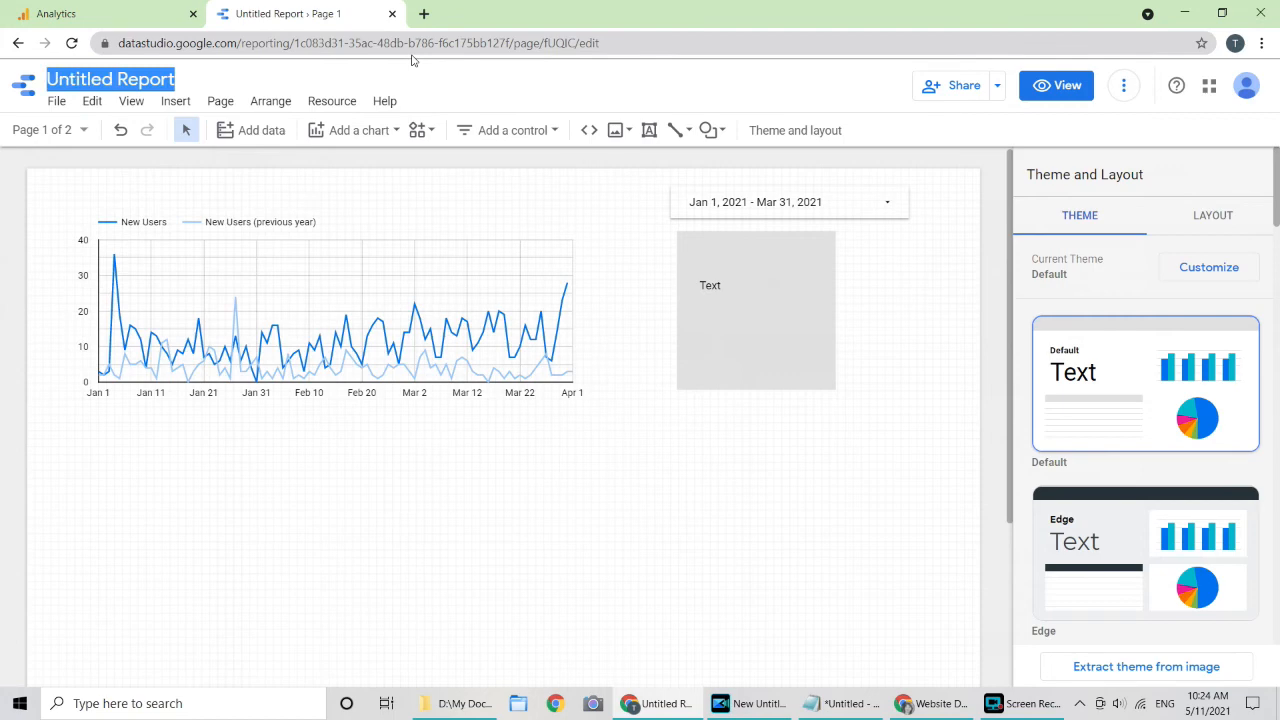
type("Sample")
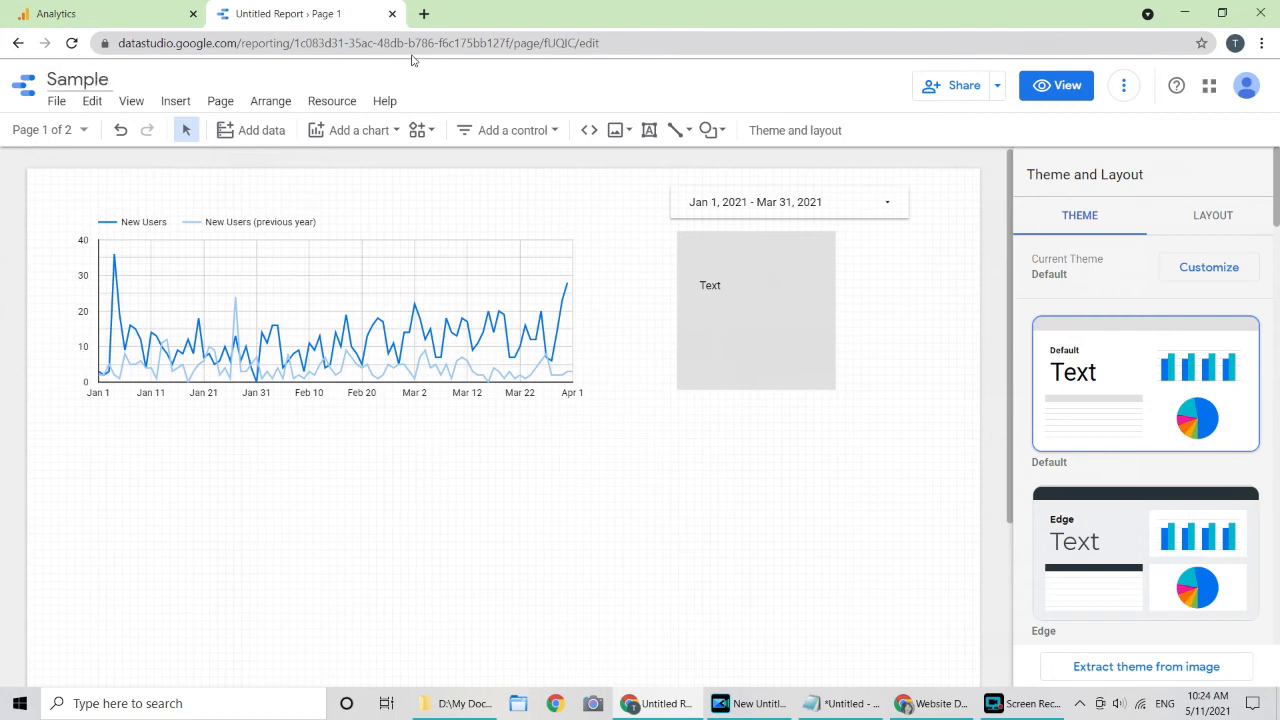
type(" report")
key("Return")
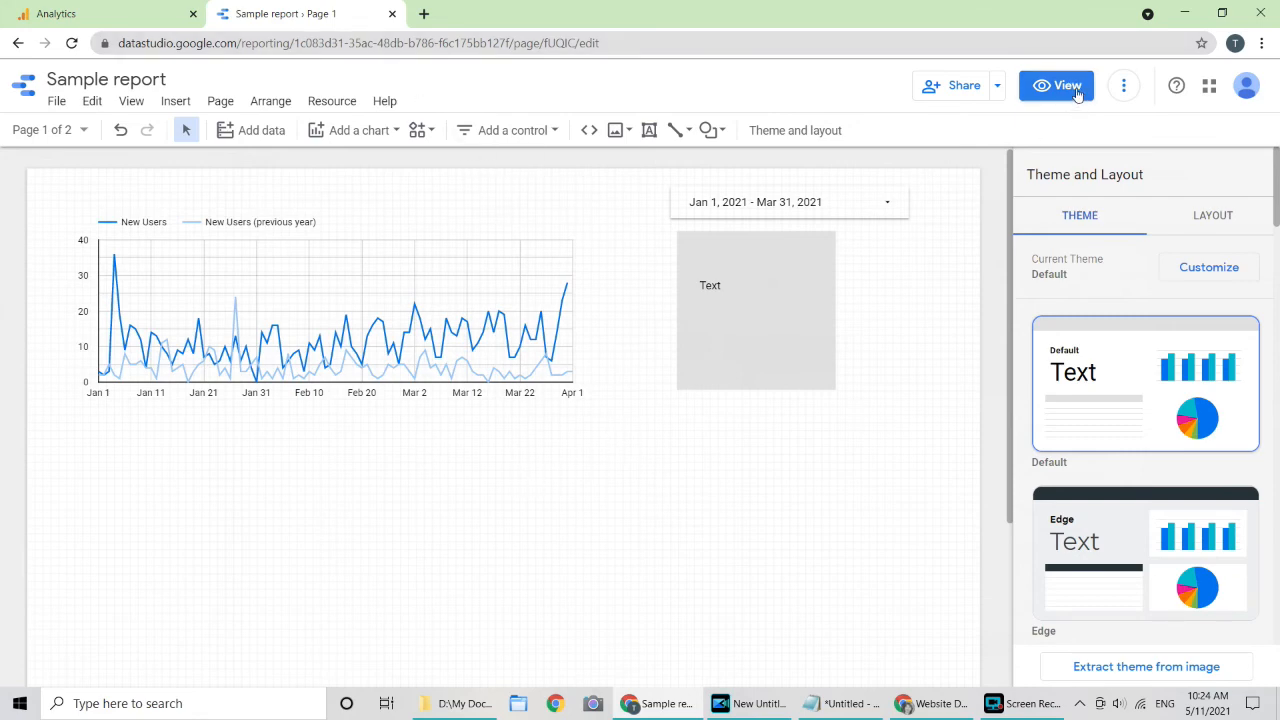
left_click(998, 88)
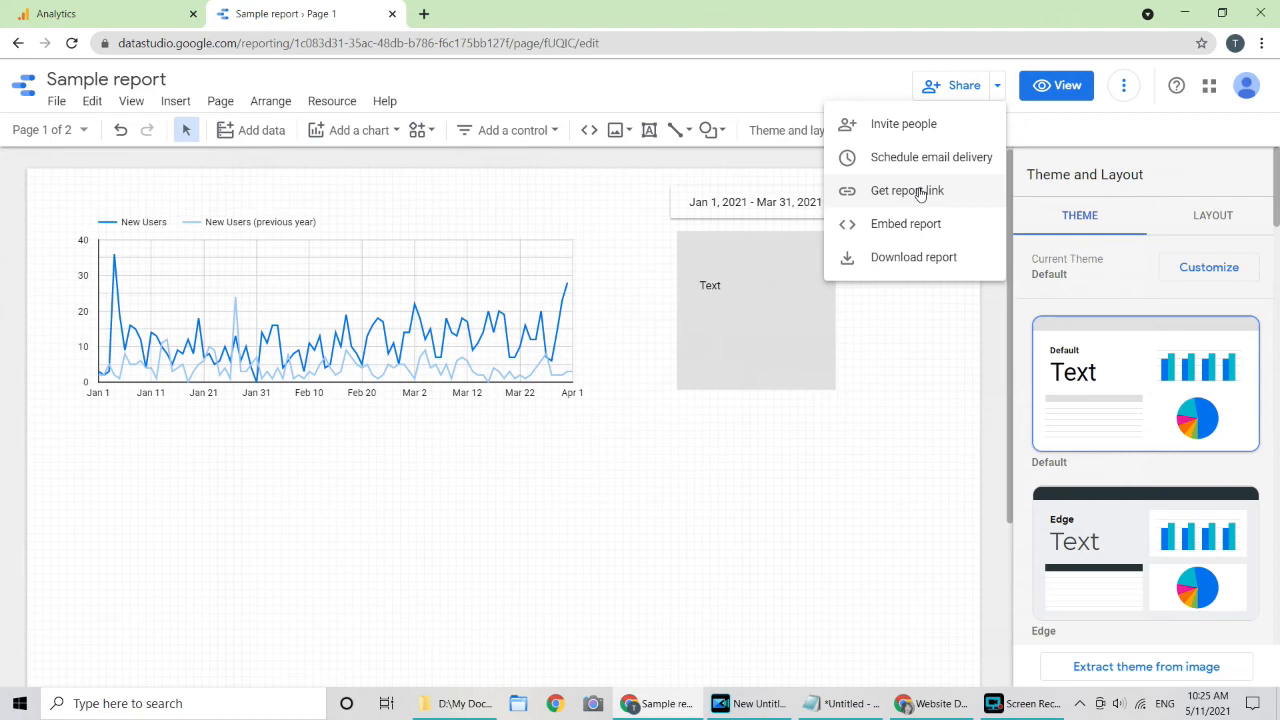
Step: Return to the home page and keep Sample report's link sharing off in Manage access
left_click(648, 258)
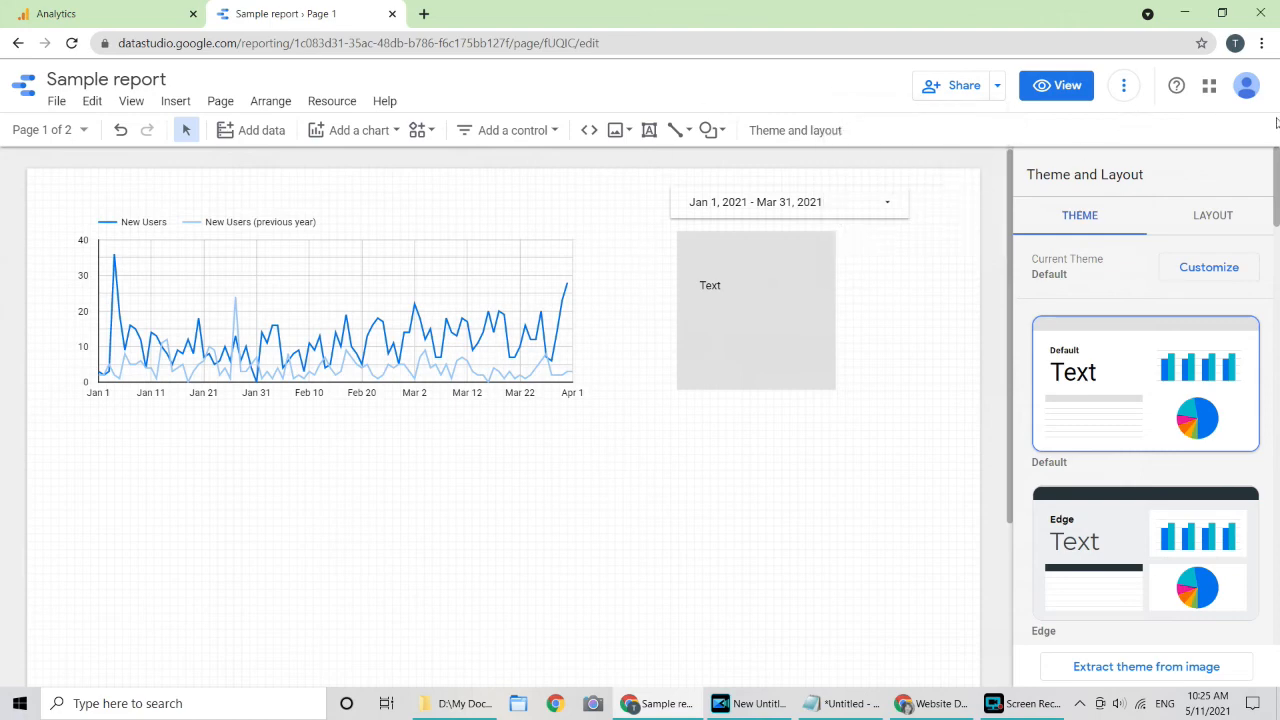
left_click(28, 87)
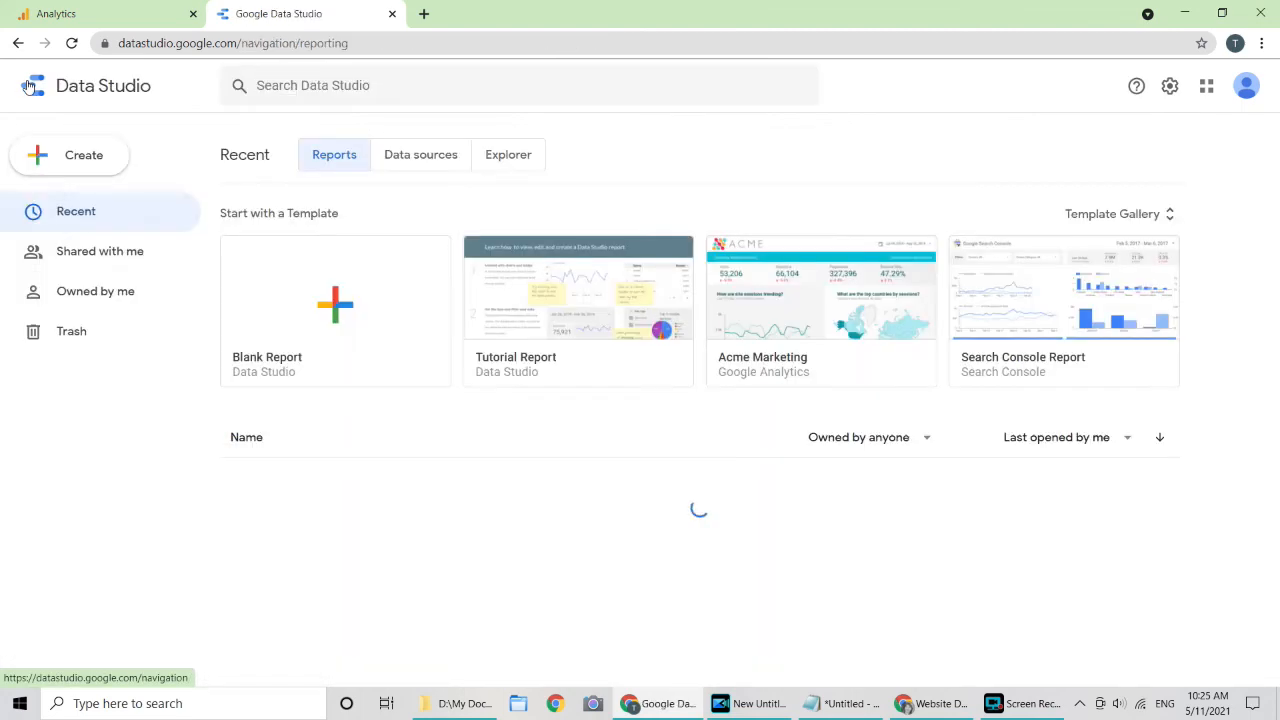
left_click(1161, 479)
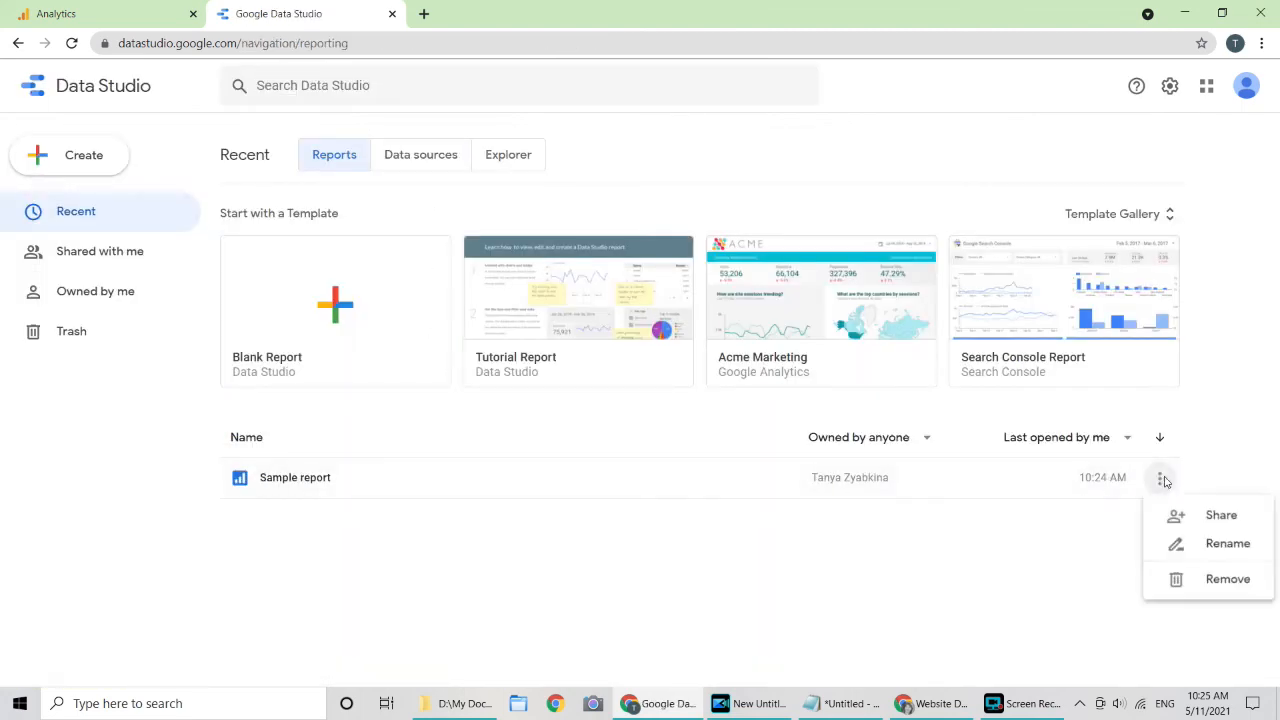
left_click(1222, 515)
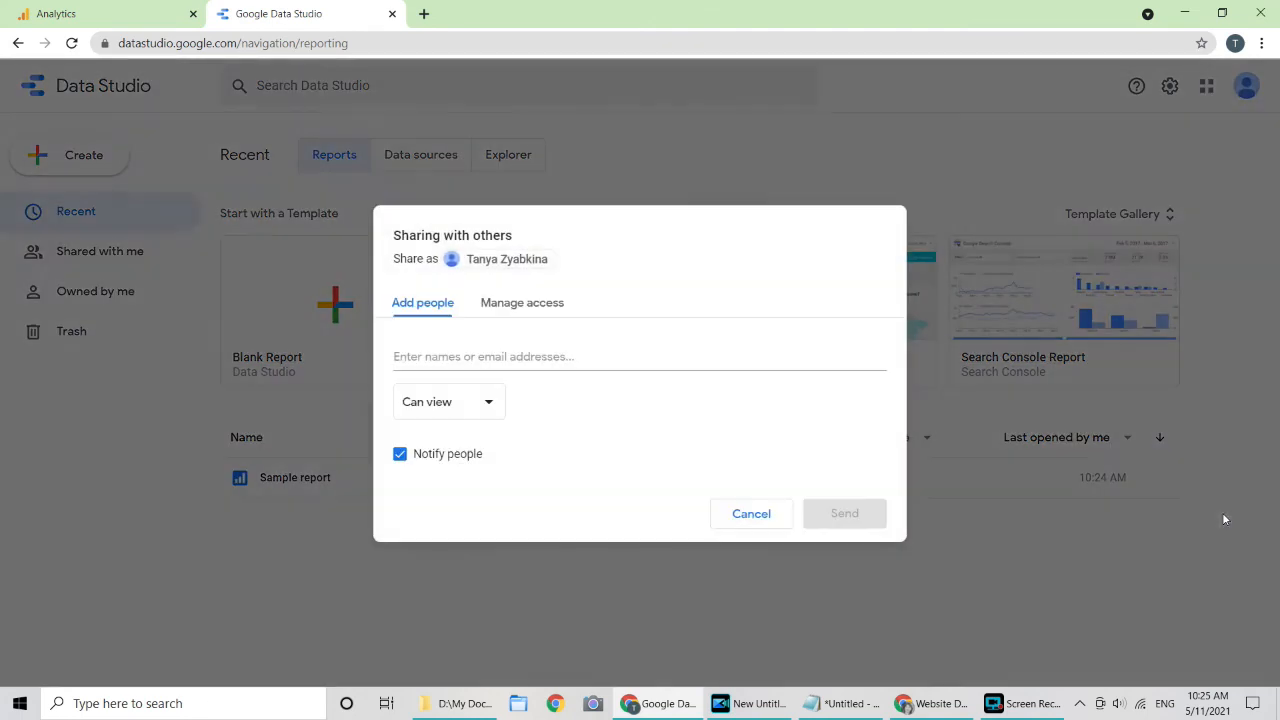
left_click(541, 305)
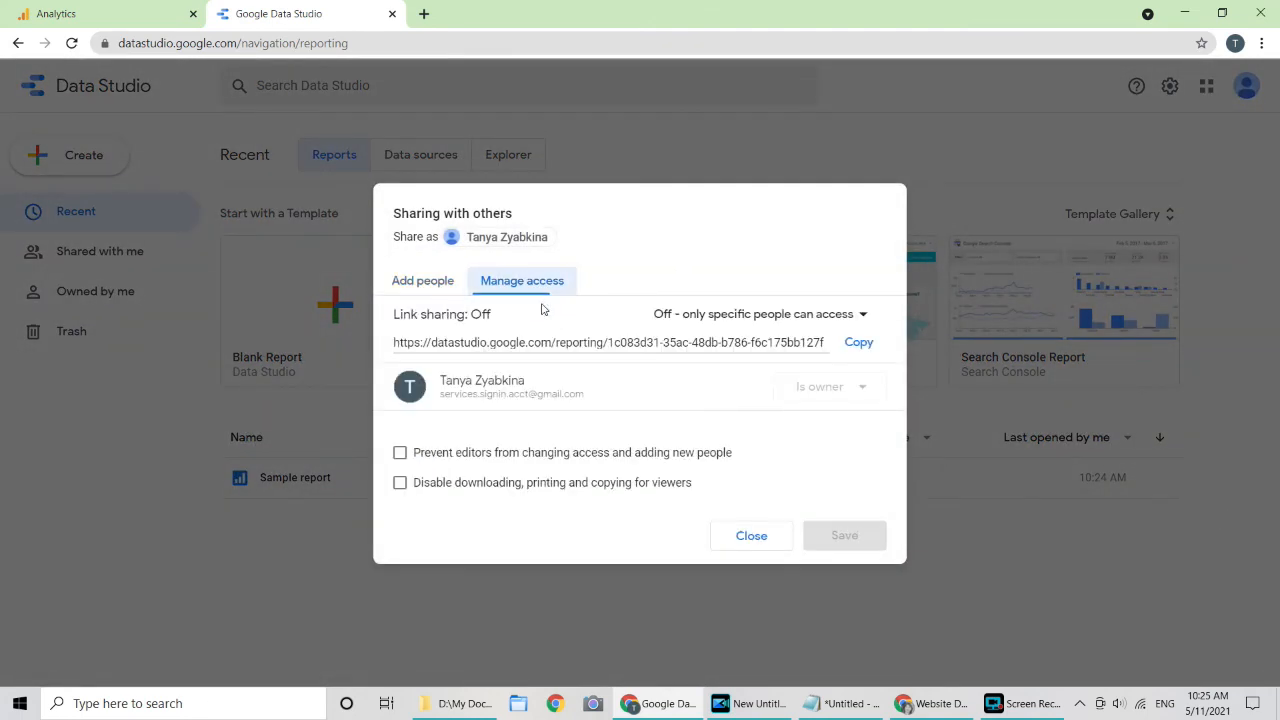
left_click(818, 316)
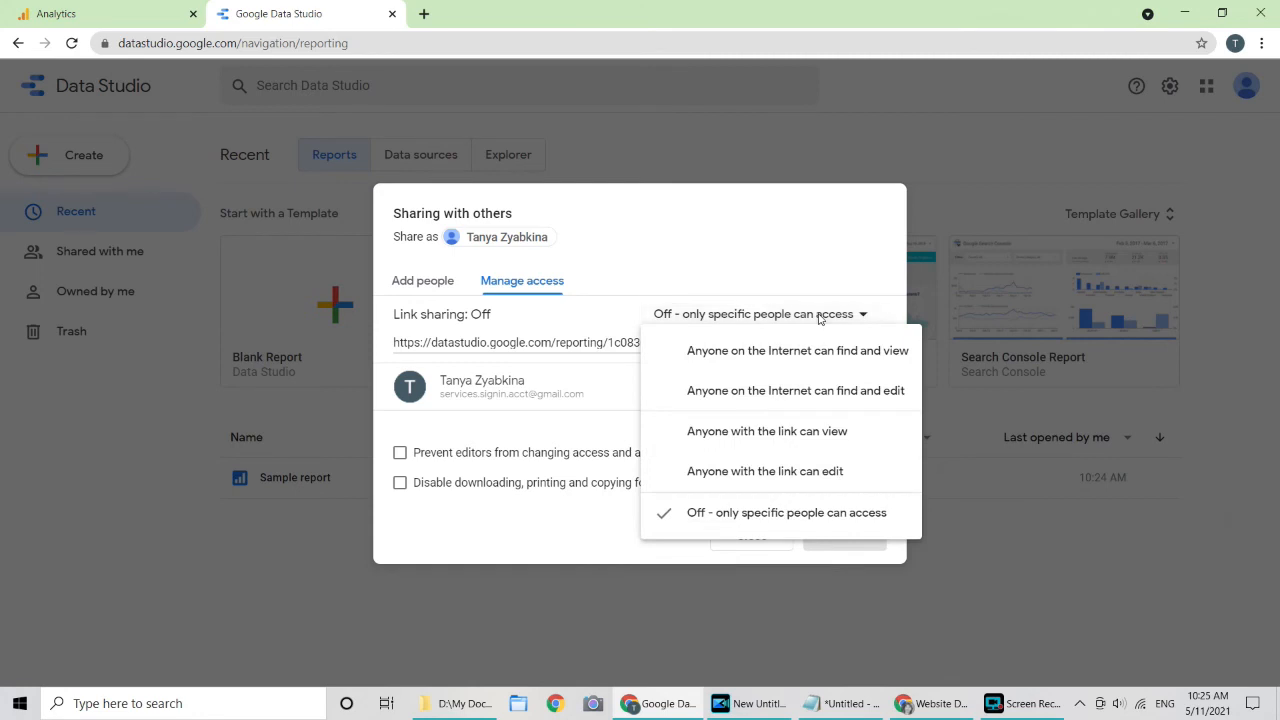
left_click(877, 251)
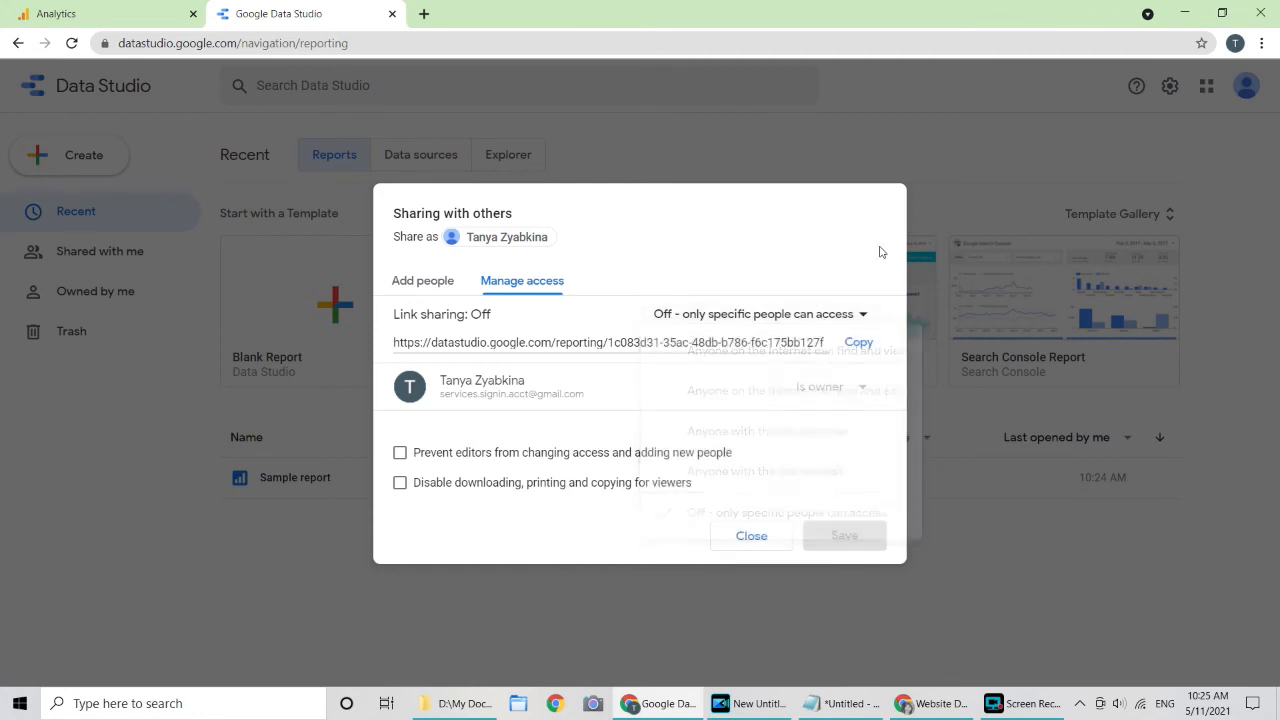
left_click(772, 540)
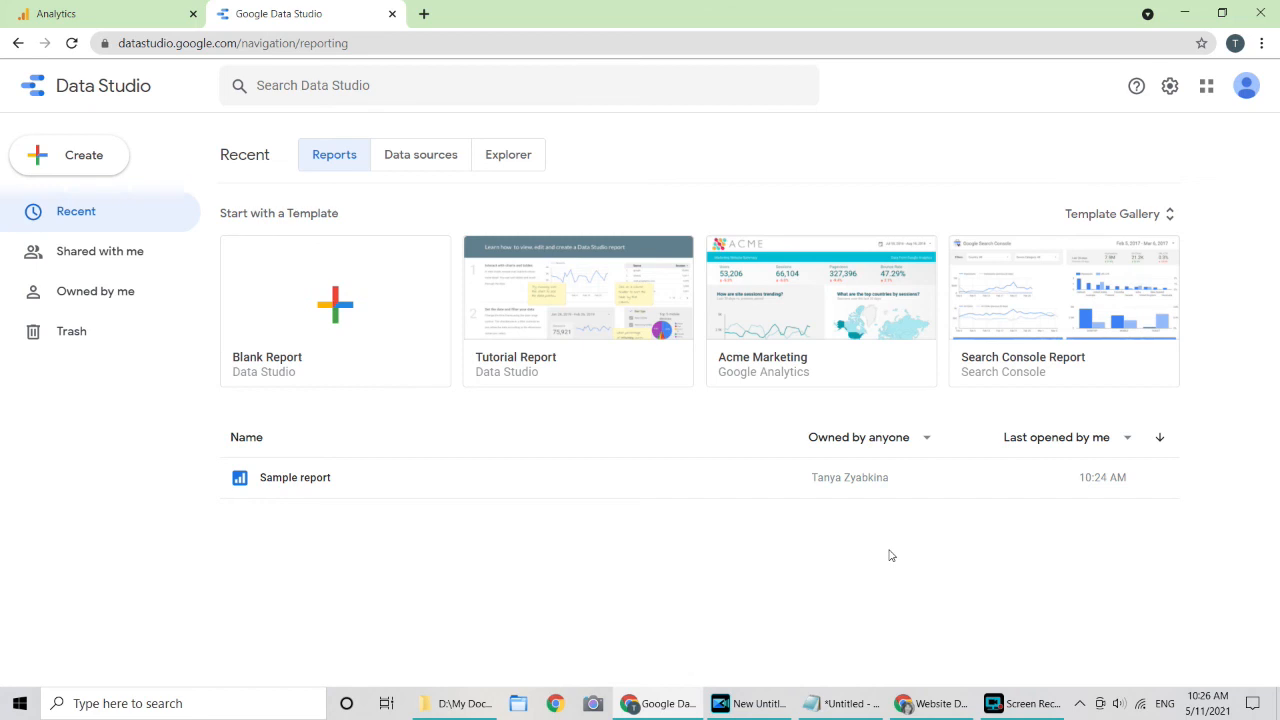
Step: Copy the template report's URL from Notepad and return to the Data Studio home window
key("alt+Tab")
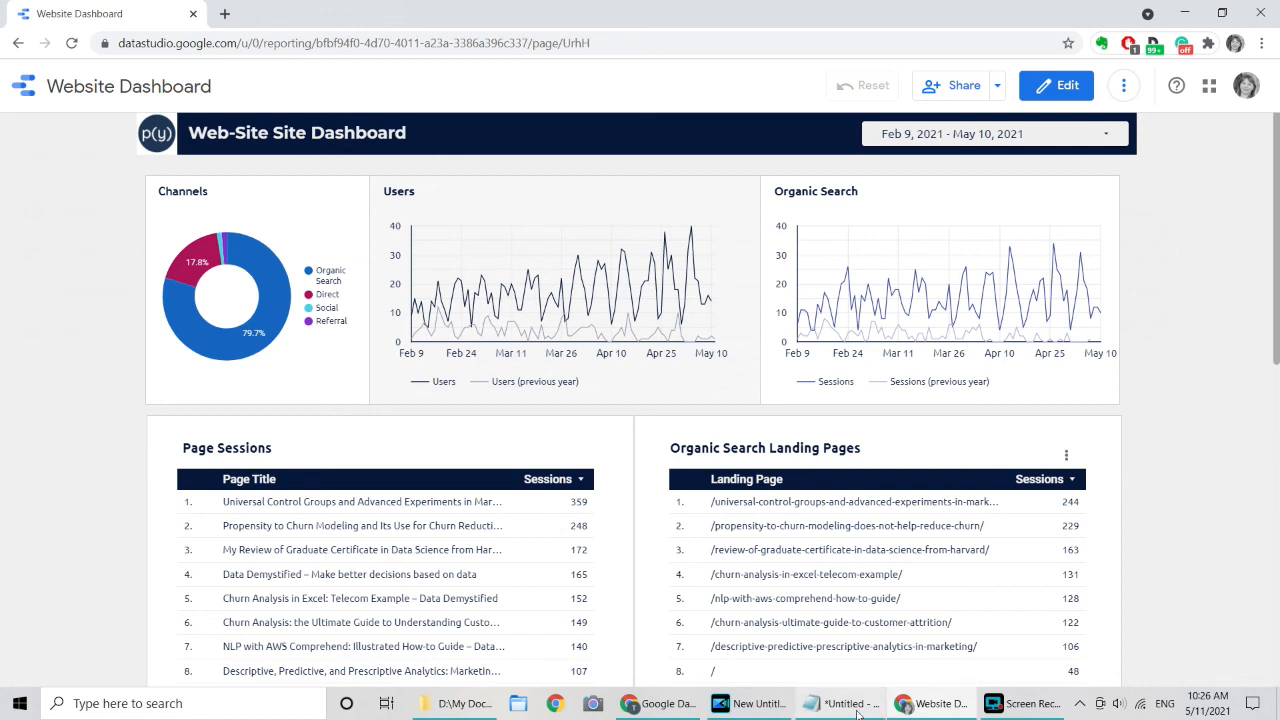
left_click(857, 705)
left_click_drag(570, 90, 62, 80)
key("ctrl+c")
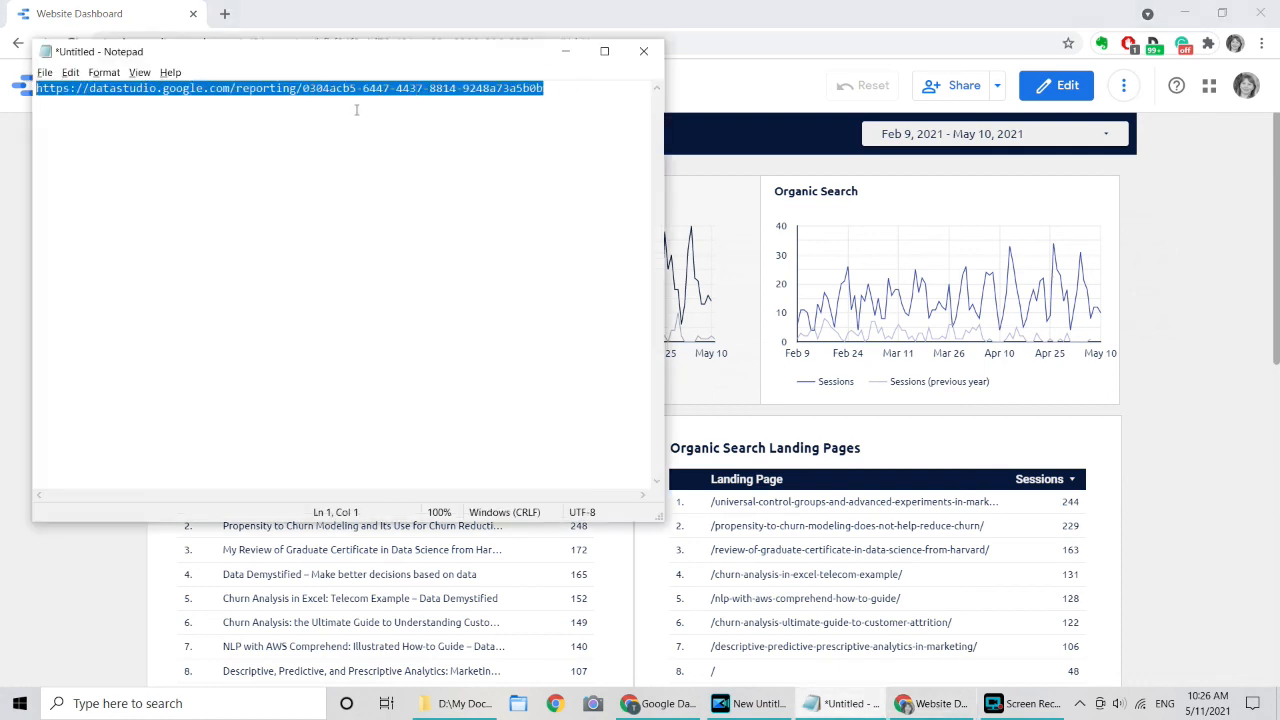
left_click(1196, 344)
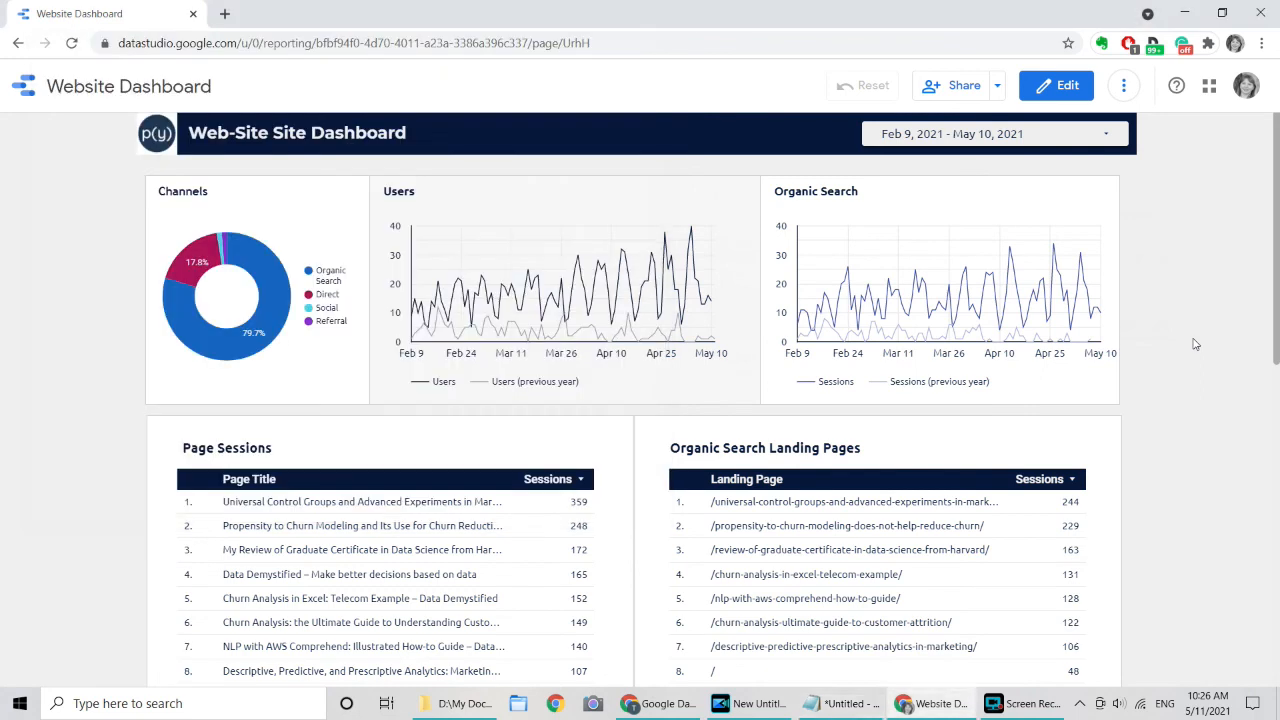
left_click(693, 710)
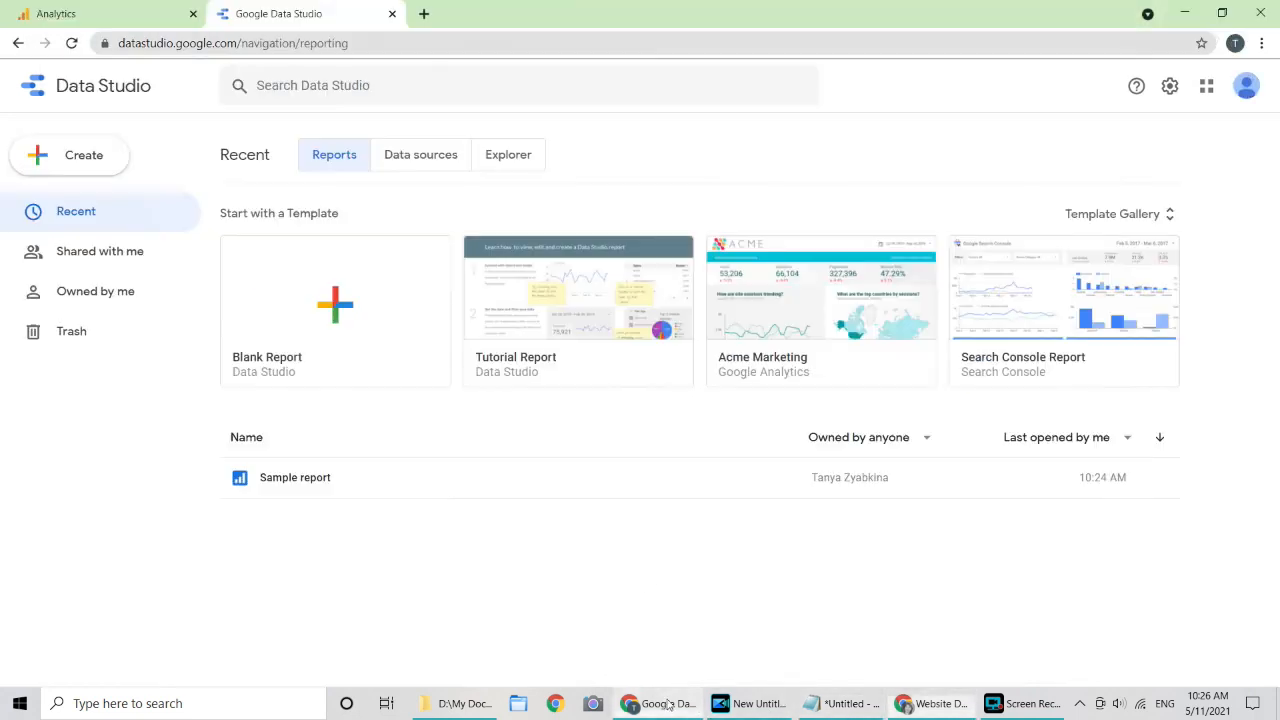
Step: Load the Website Dashboard Template report from the copied link and bring up its More options menu
left_click(410, 44)
key("ctrl+v")
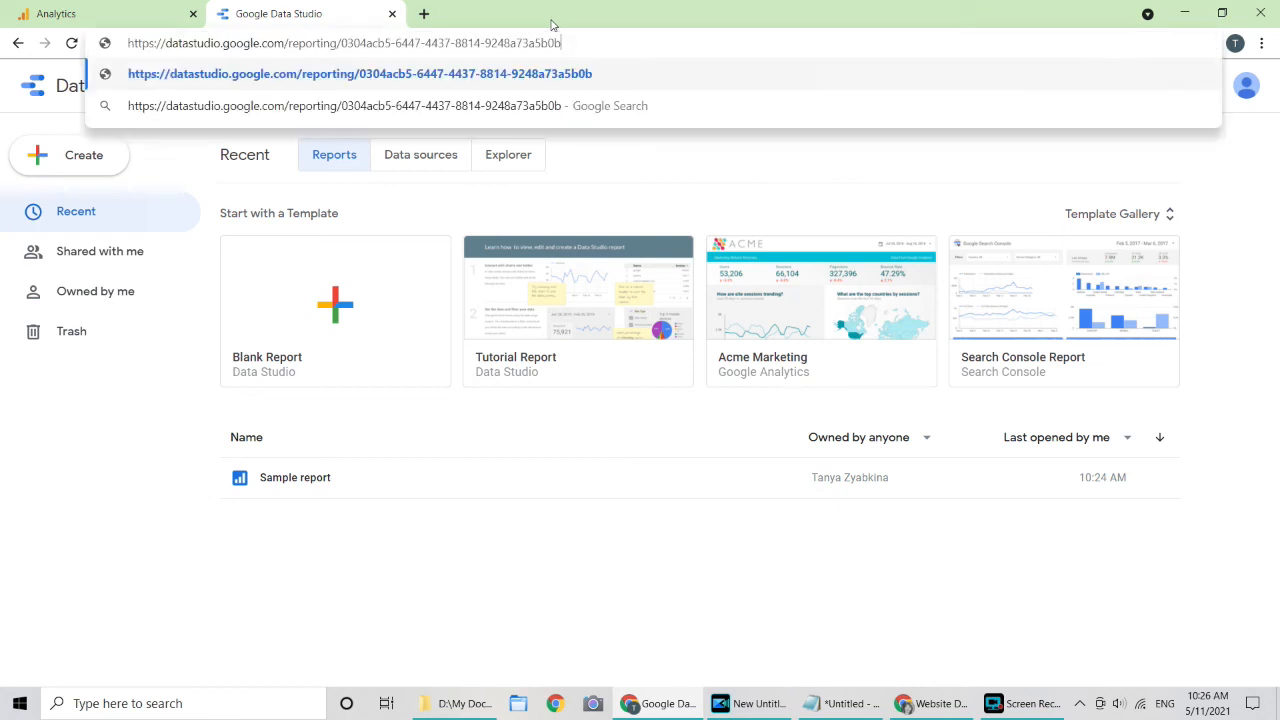
key("Return")
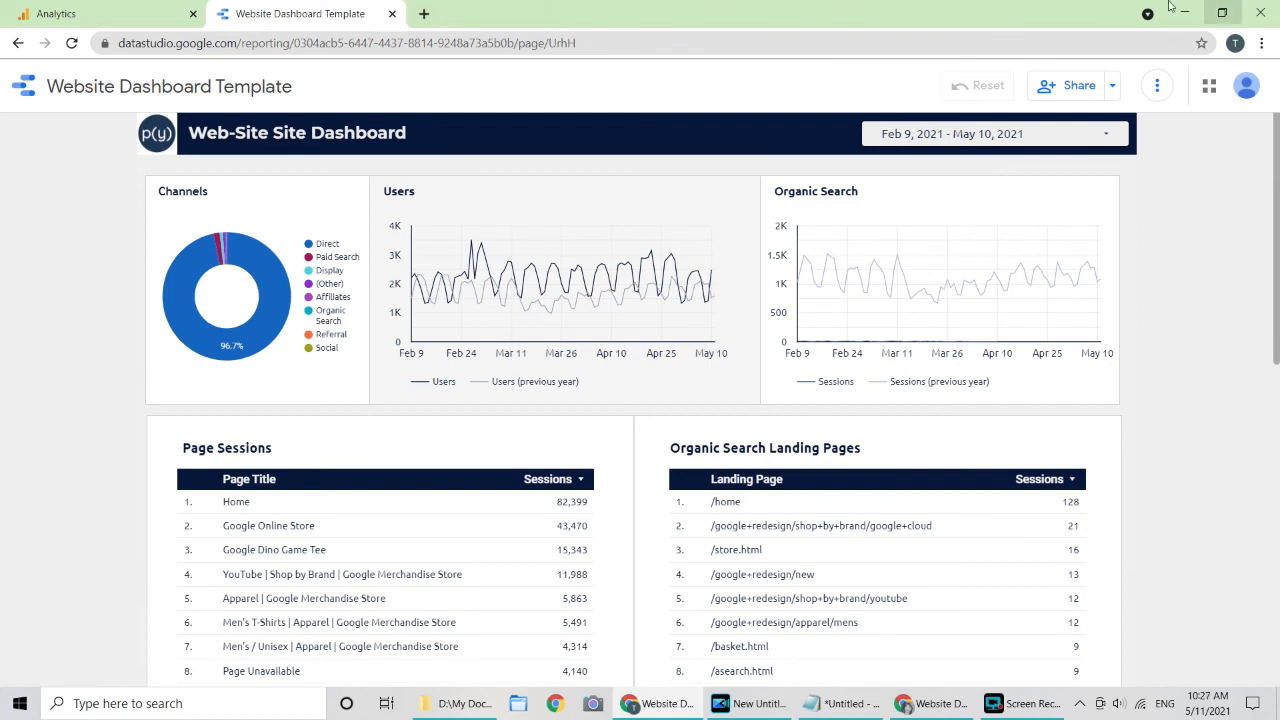
left_click(1157, 87)
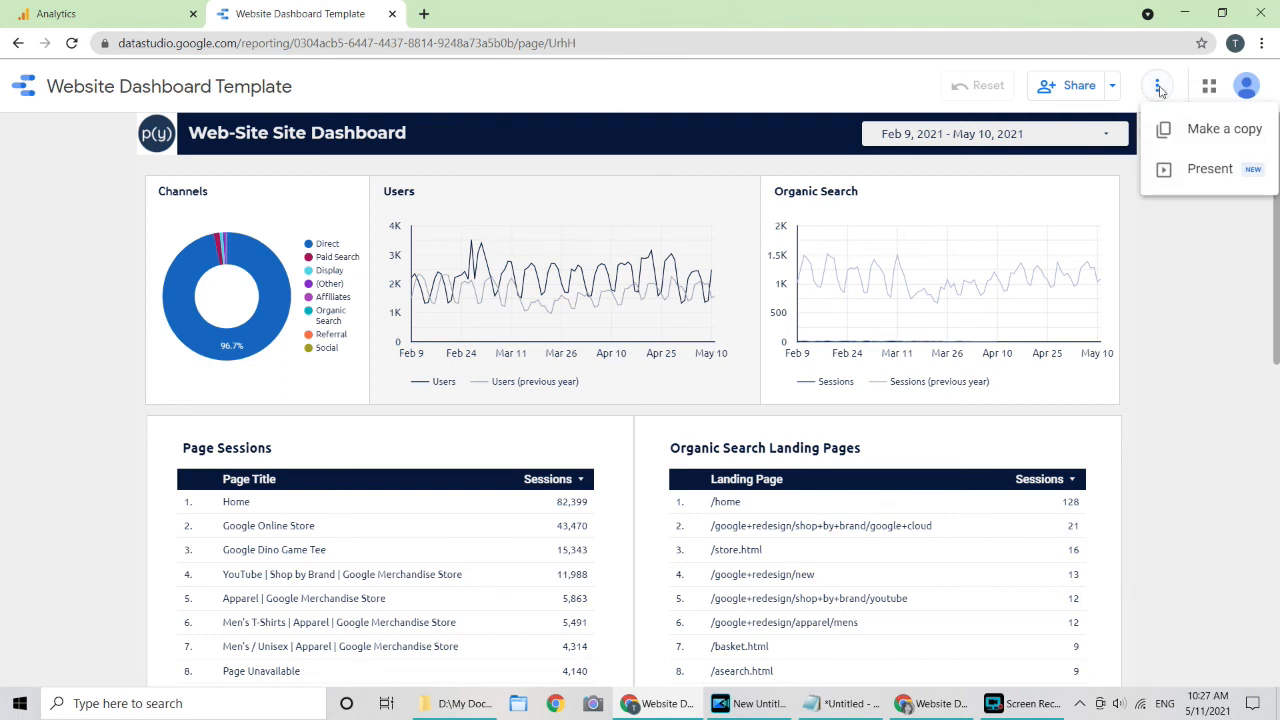
Step: Start a copy of the template report and create a new data source for it
left_click(1185, 133)
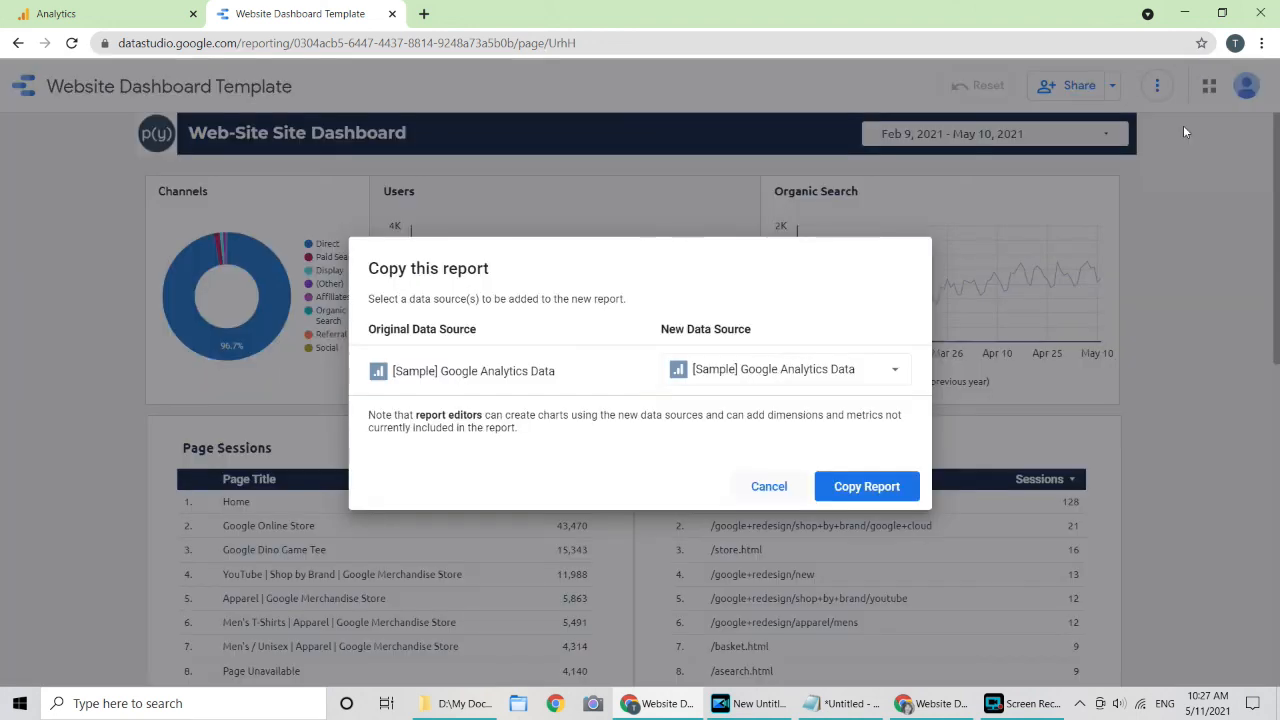
left_click(806, 378)
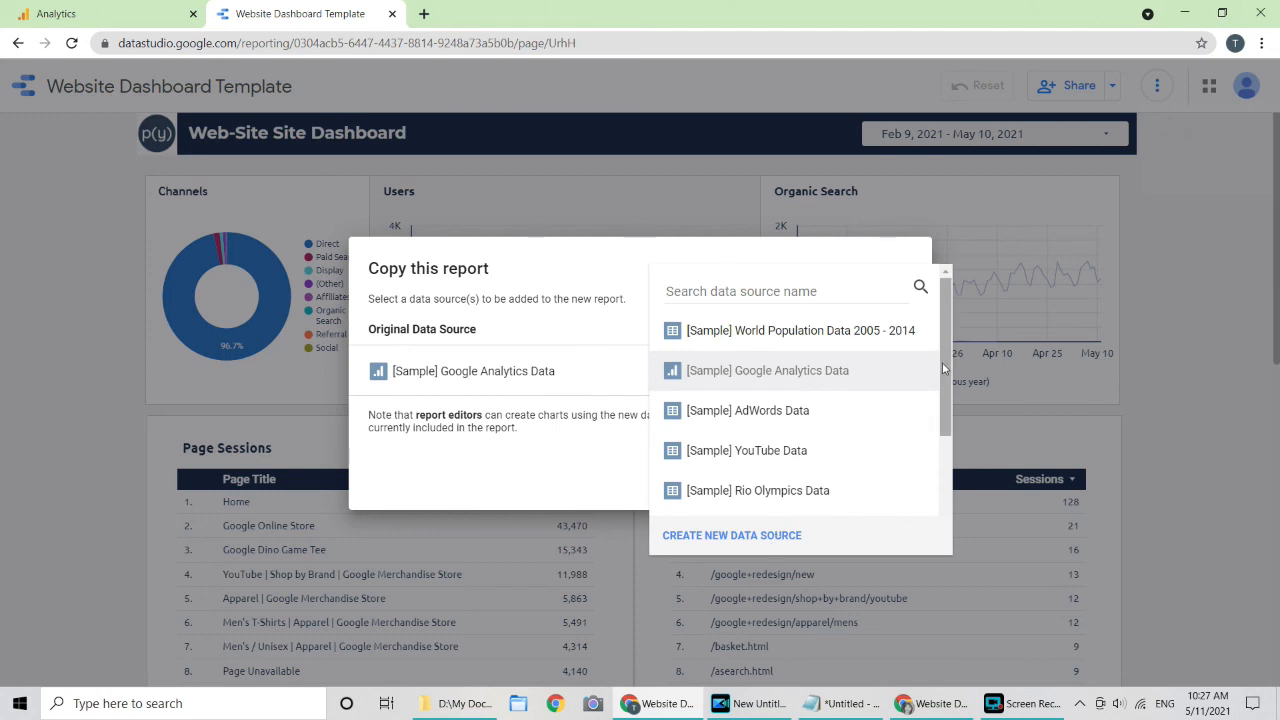
left_click_drag(947, 352, 951, 290)
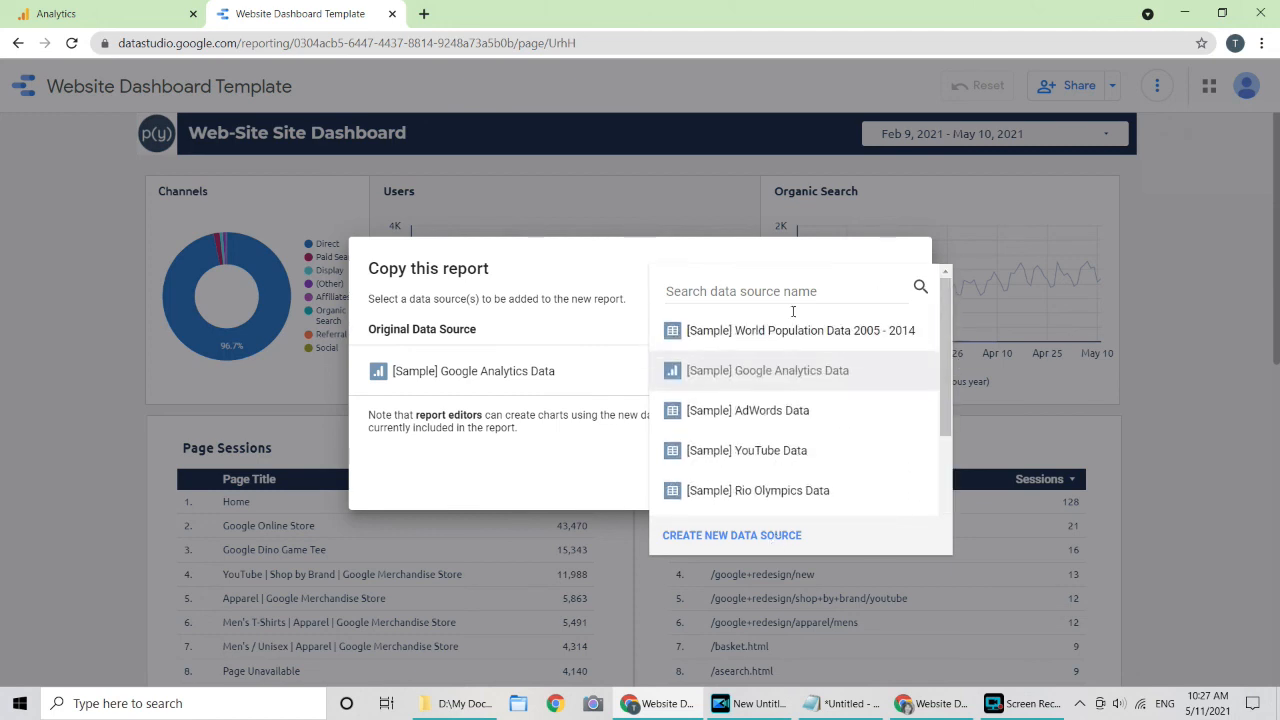
left_click(735, 534)
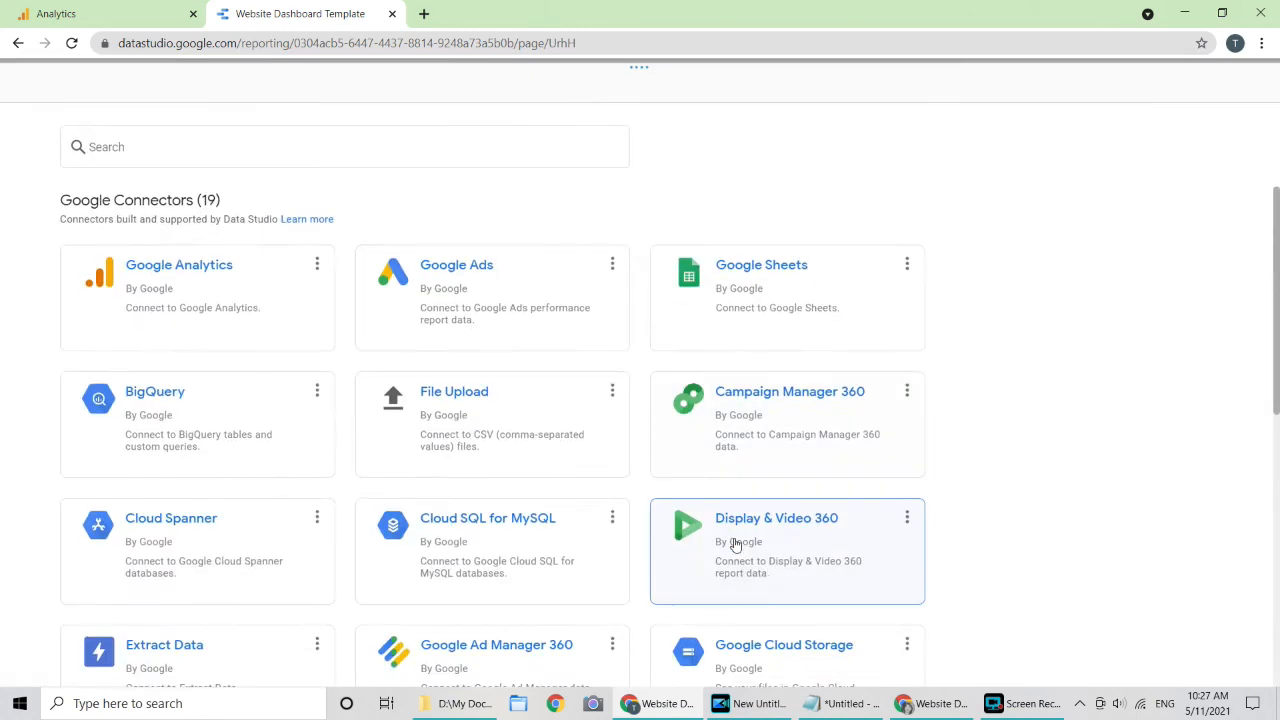
Step: Connect the Google Analytics All Web Site Data view and add it to the report copy
left_click(245, 284)
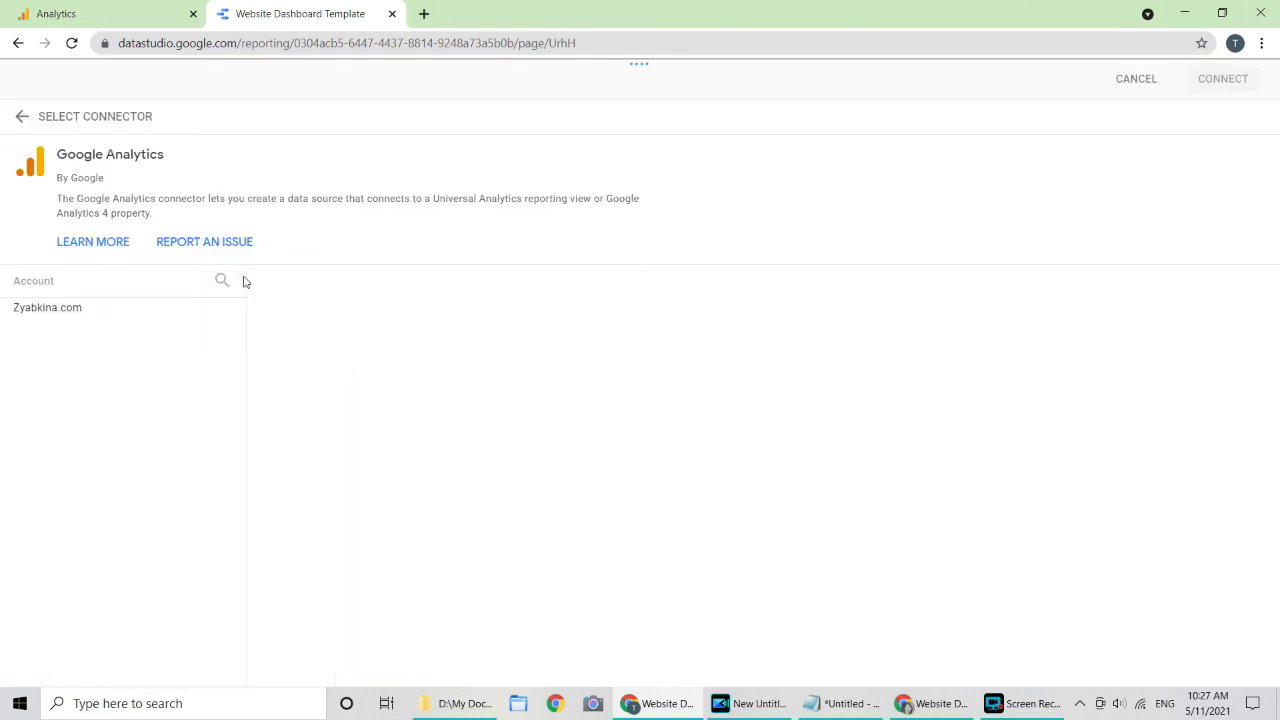
left_click(143, 310)
left_click(371, 352)
left_click(574, 324)
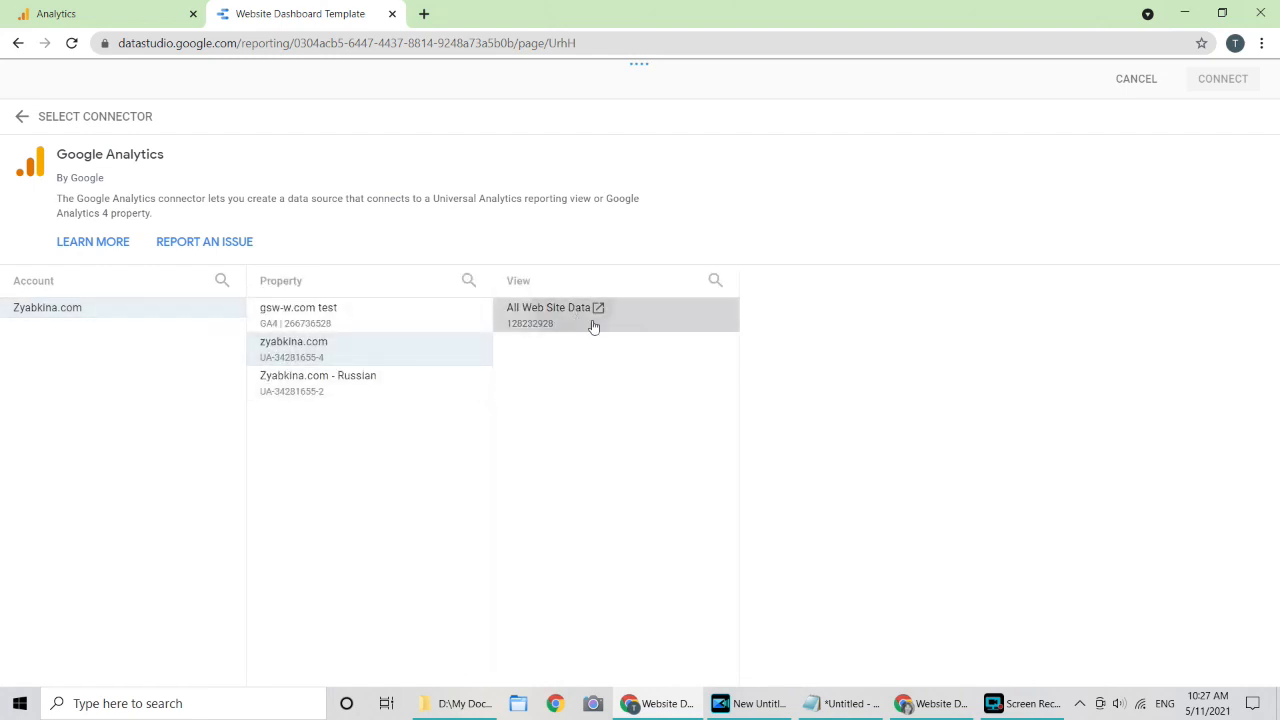
left_click(1214, 79)
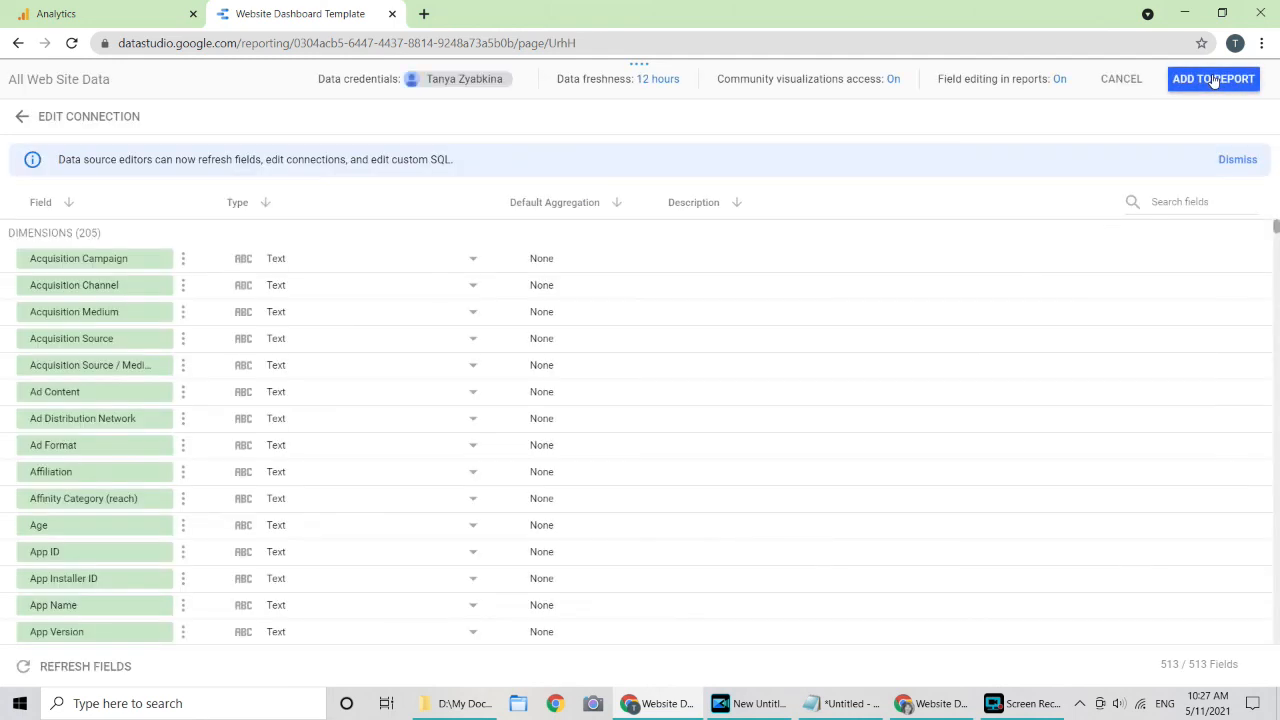
left_click(1213, 80)
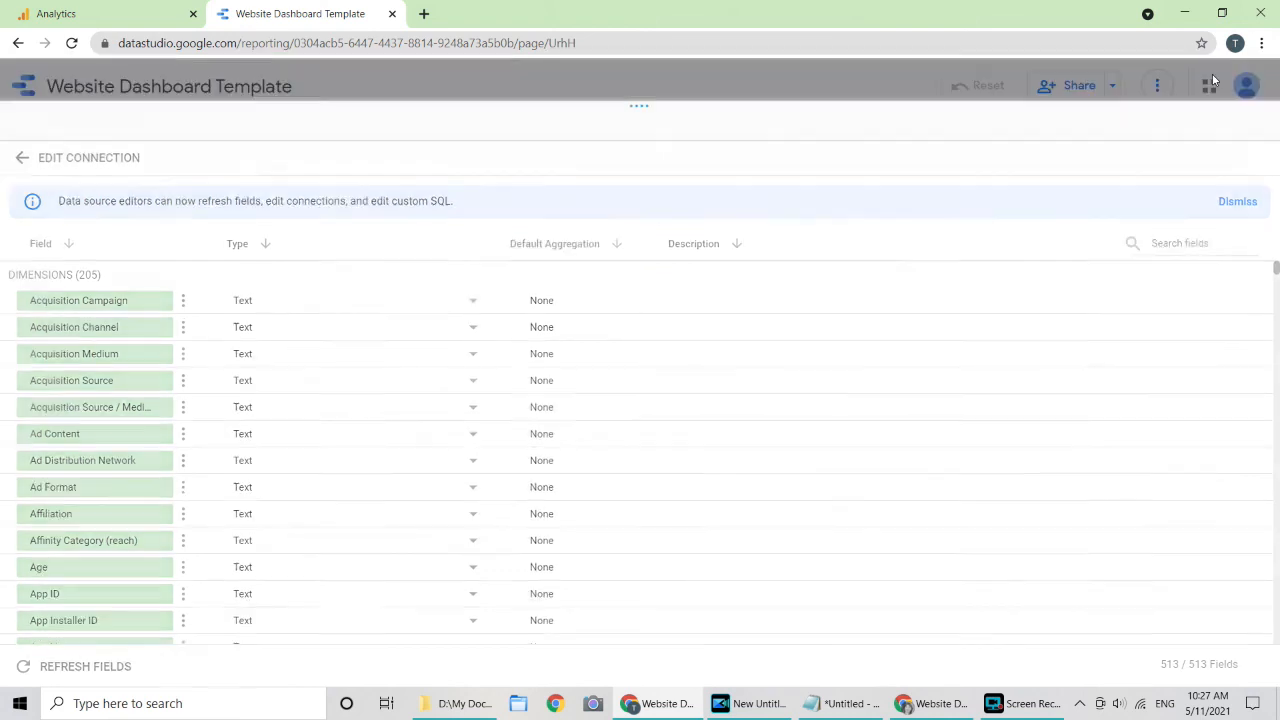